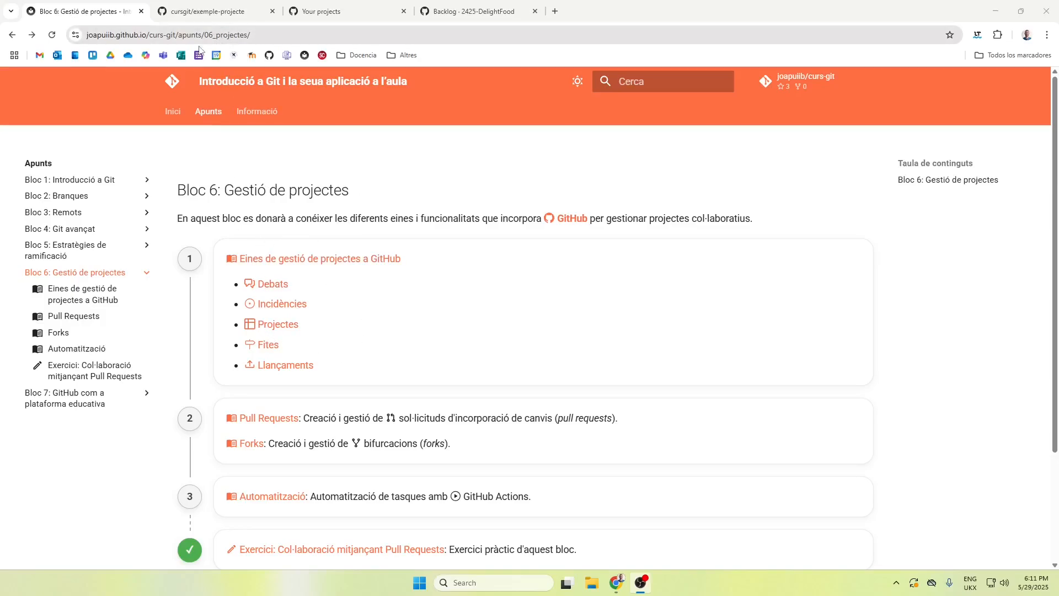
Step: Enable the Discussions feature in the general settings of the cursgit/exemple-projecte repository
click(208, 11)
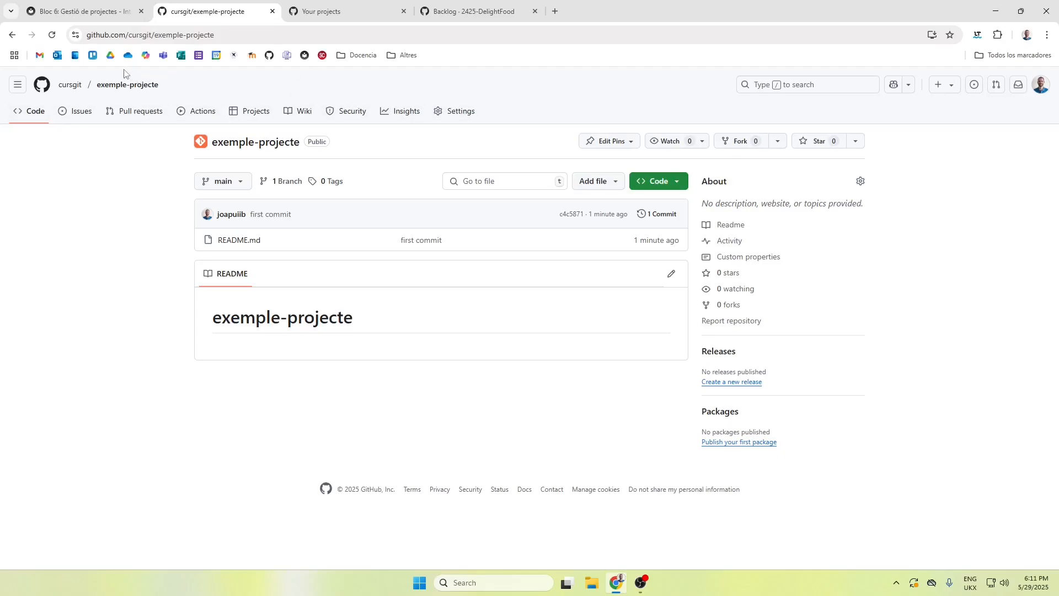
click(451, 112)
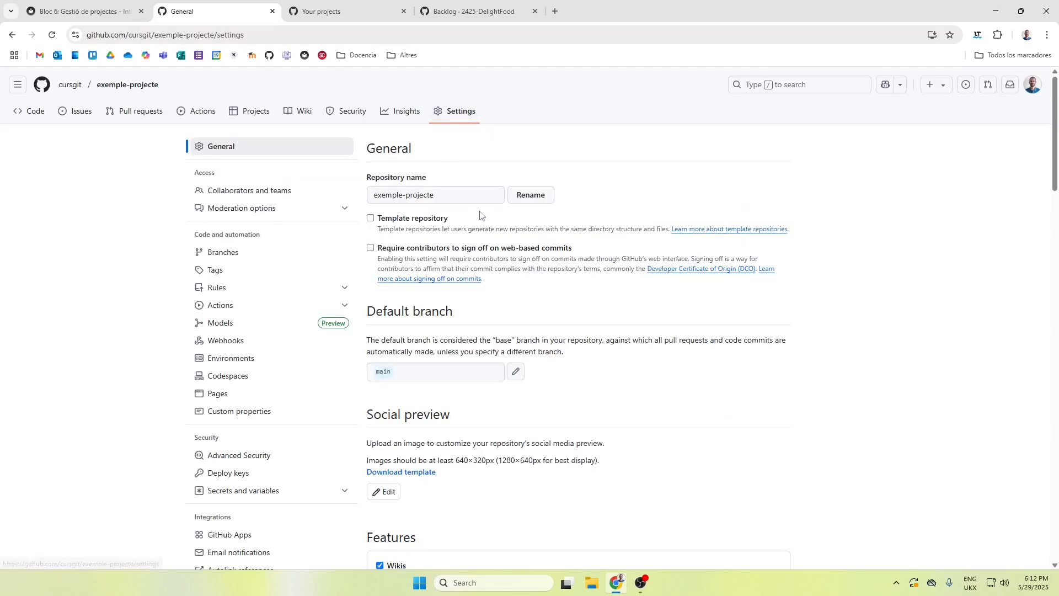
scroll(479, 218, down, 5)
scroll(472, 223, down, 5)
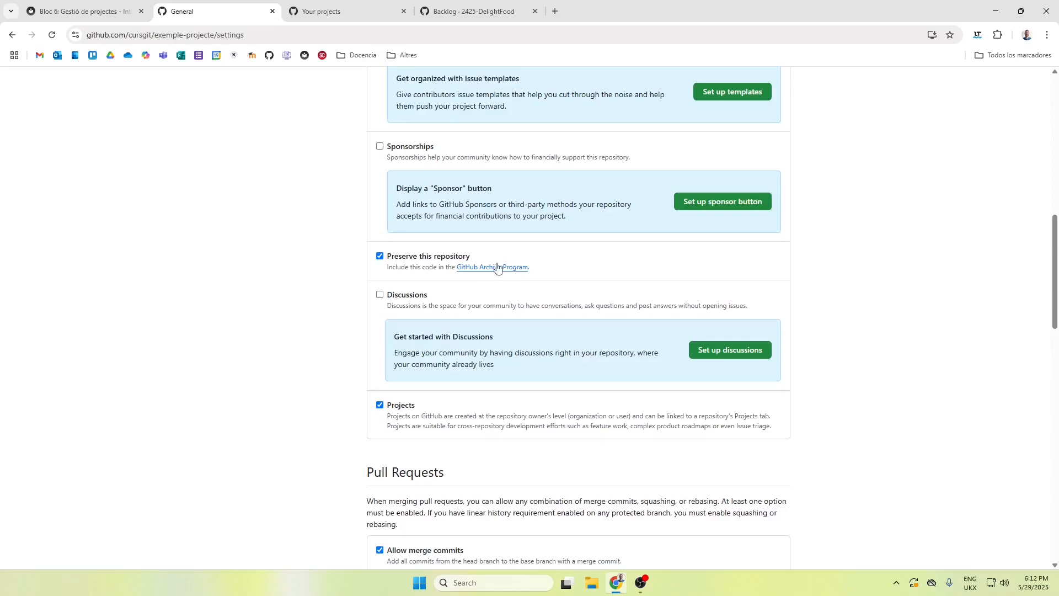
click(380, 295)
scroll(491, 303, up, 12)
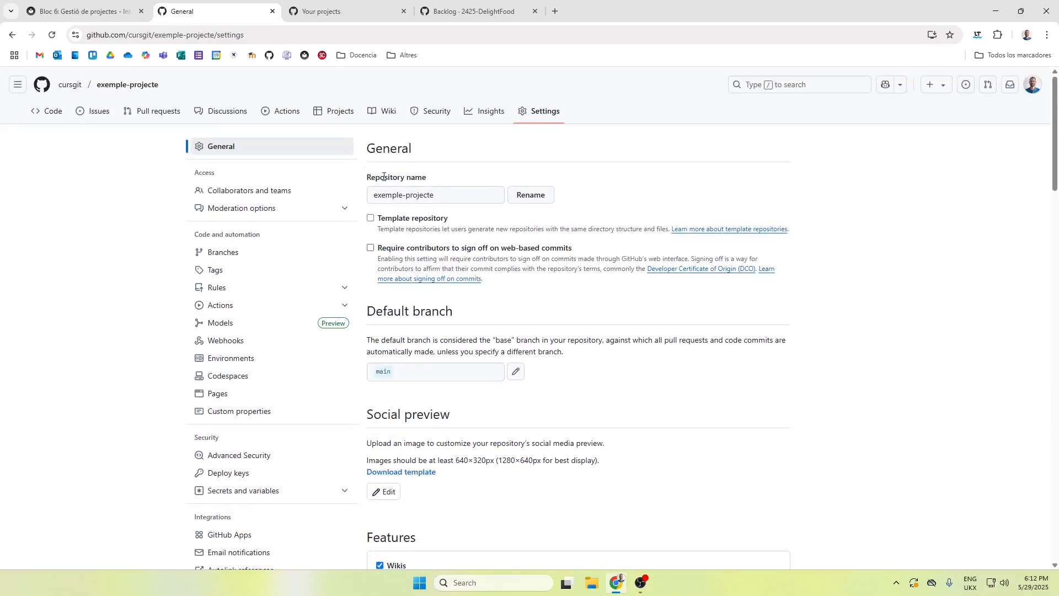
Step: Set up discussions for the repository and publish the prefilled welcome post in the Announcements category
scroll(491, 294, down, 1)
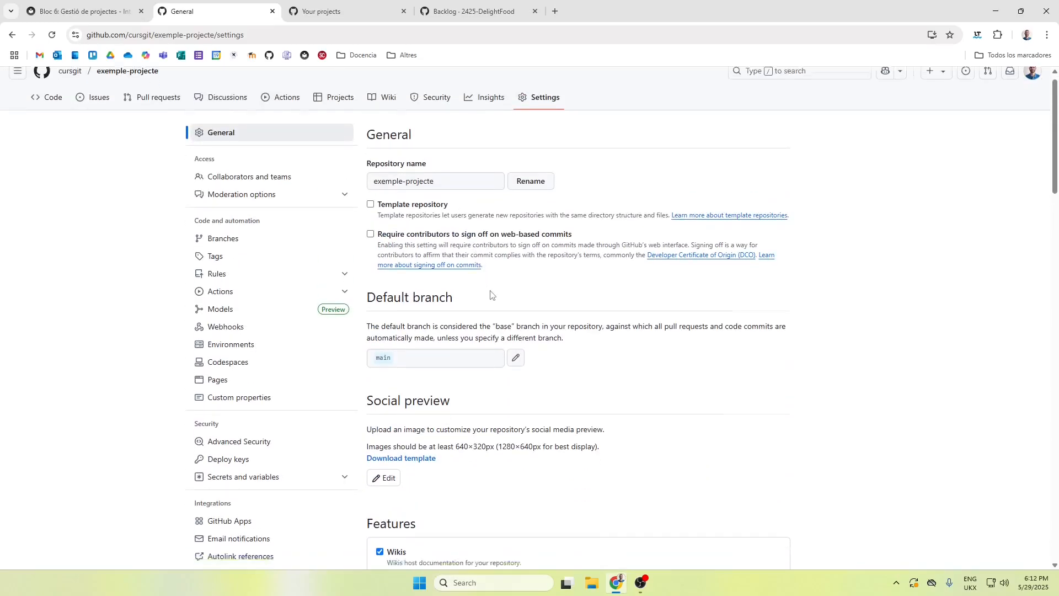
scroll(490, 294, down, 10)
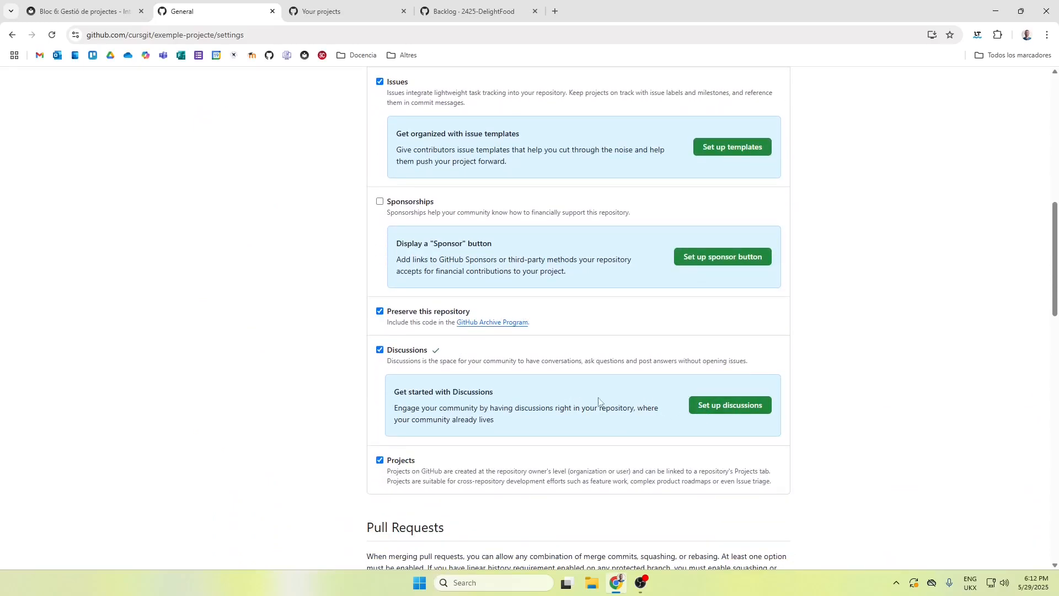
click(707, 406)
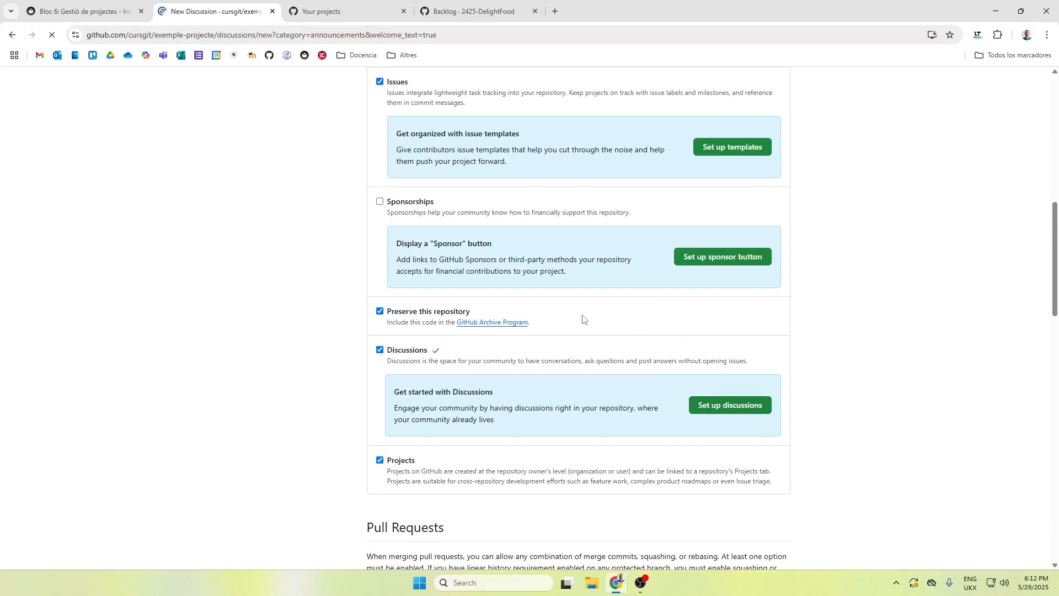
scroll(463, 297, down, 3)
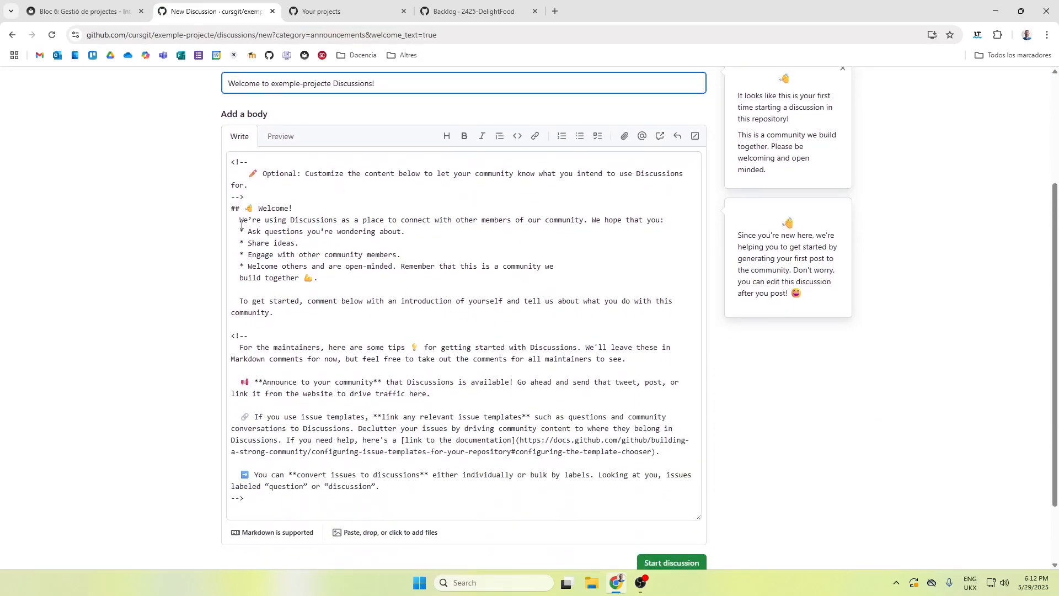
scroll(310, 247, up, 1)
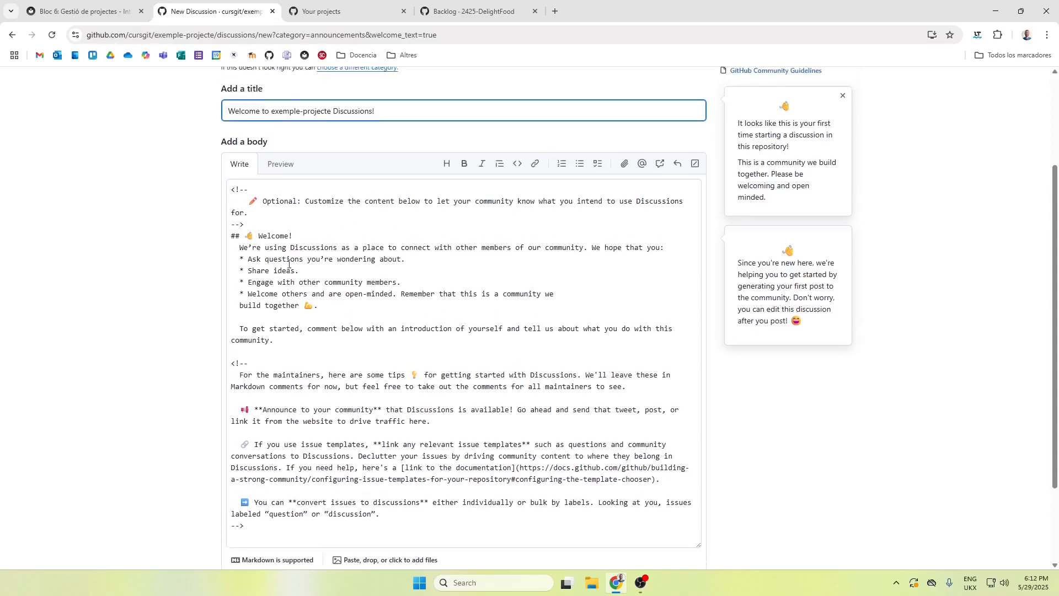
scroll(270, 271, down, 1)
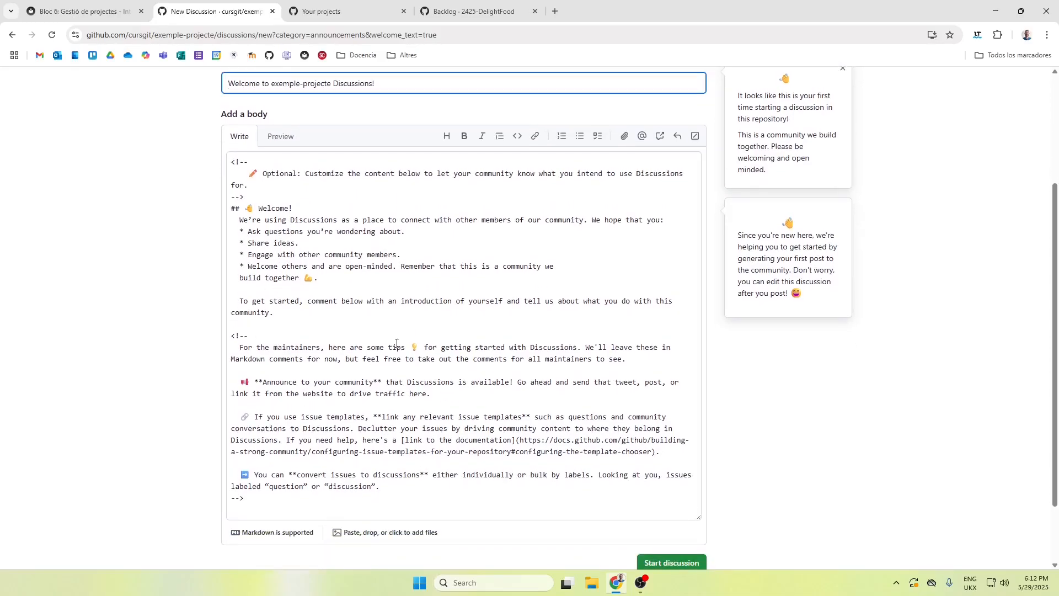
scroll(312, 350, up, 2)
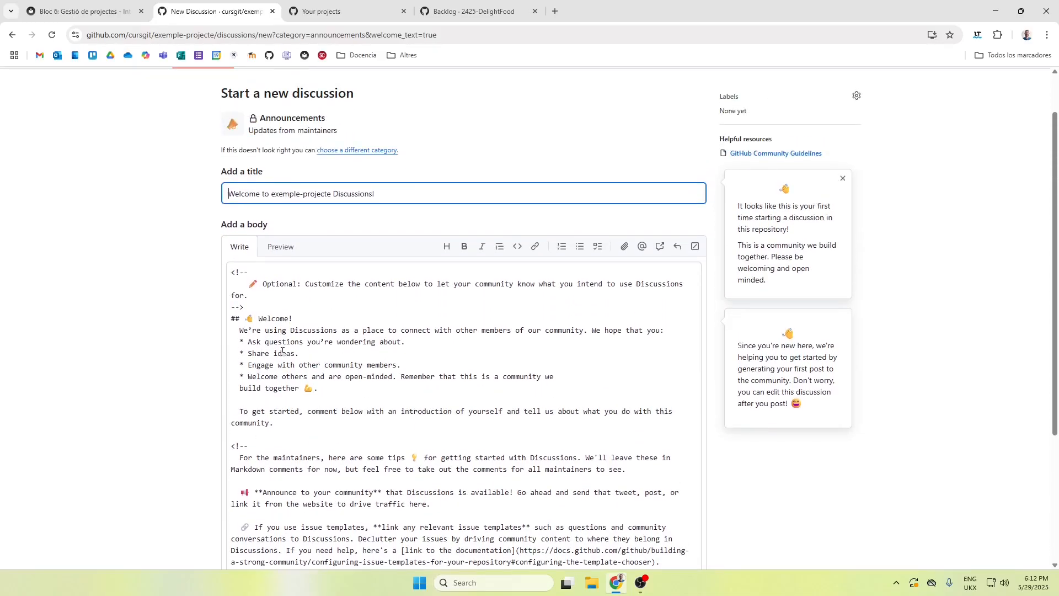
scroll(284, 347, down, 2)
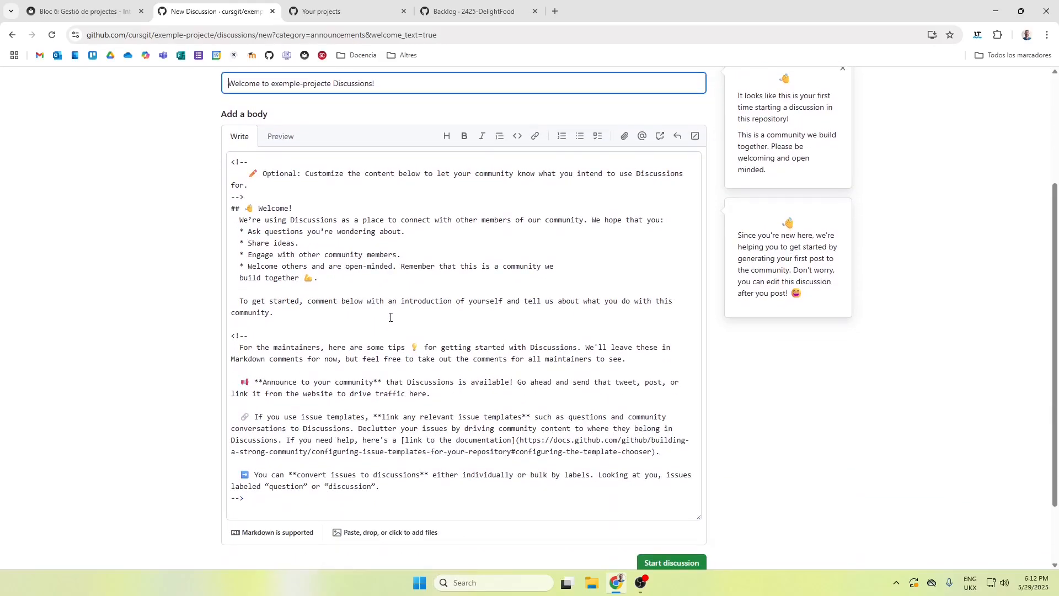
scroll(380, 276, down, 1)
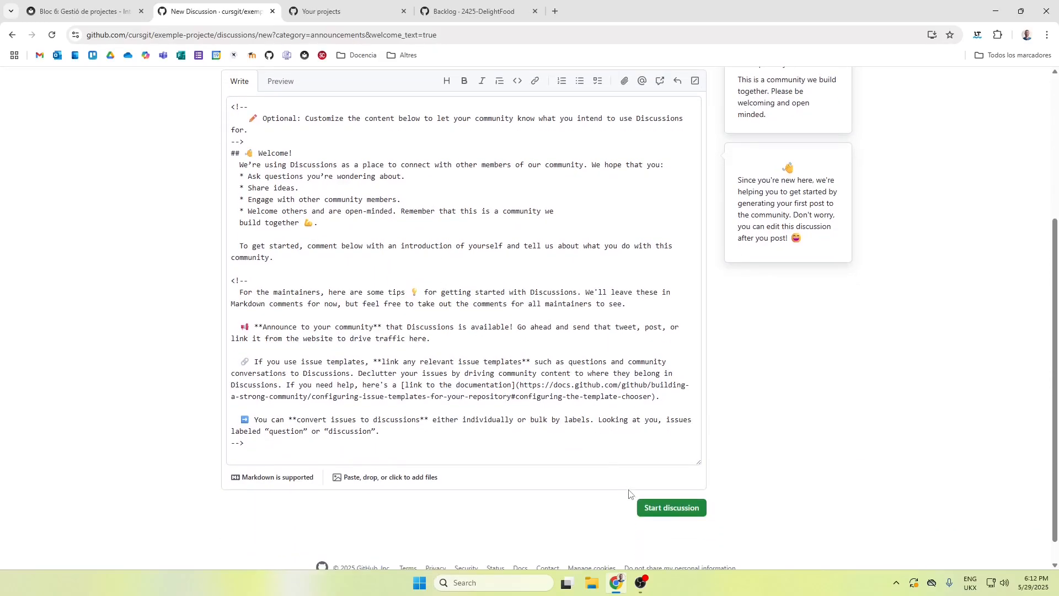
click(642, 503)
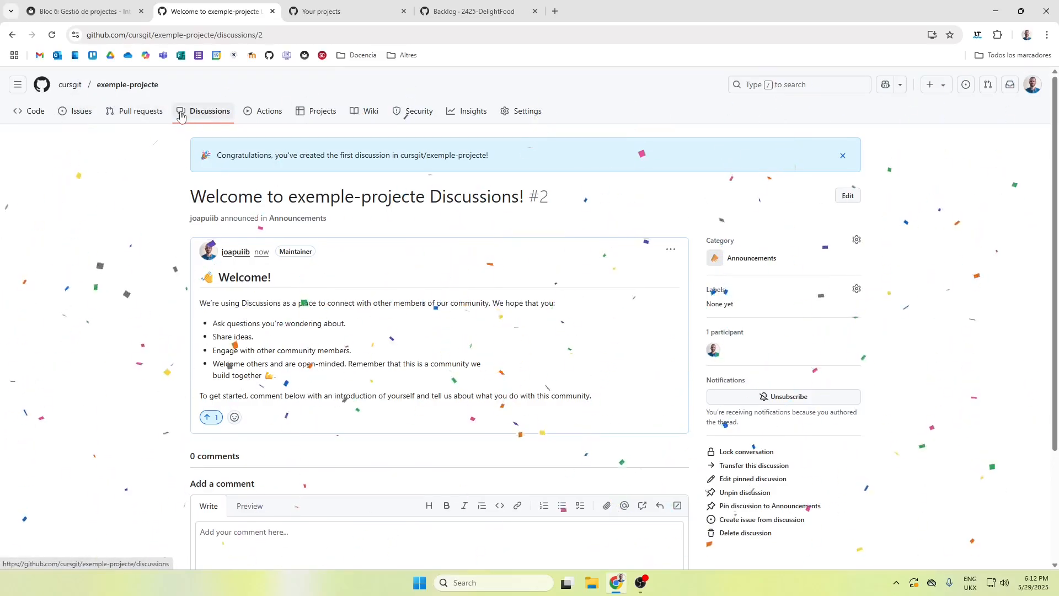
Step: Review the published welcome post, then show all the repository's discussions and dismiss the tip about personalizing categories
scroll(157, 216, down, 3)
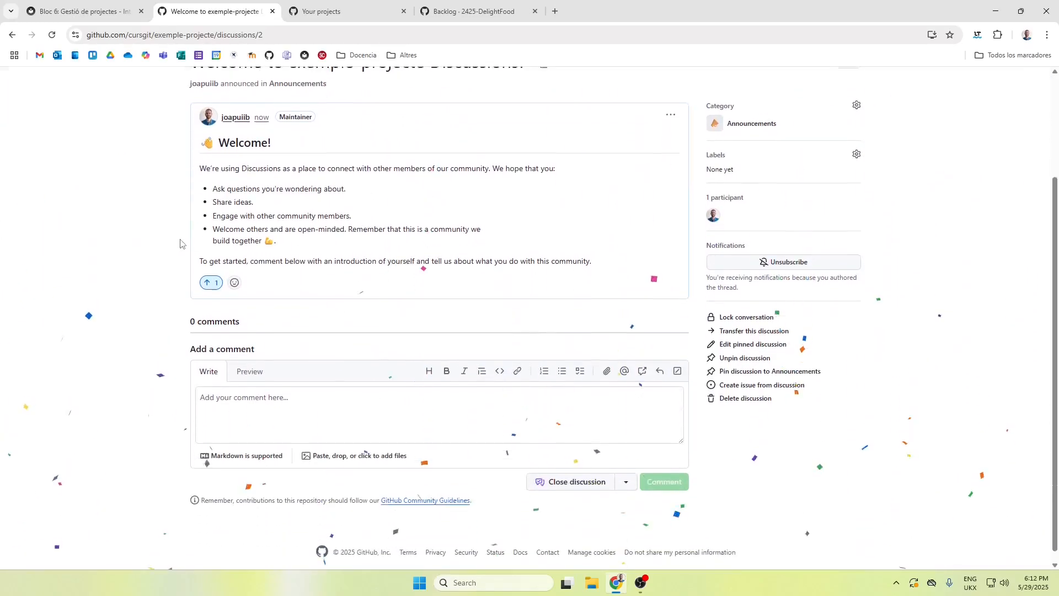
scroll(182, 171, up, 3)
click(215, 120)
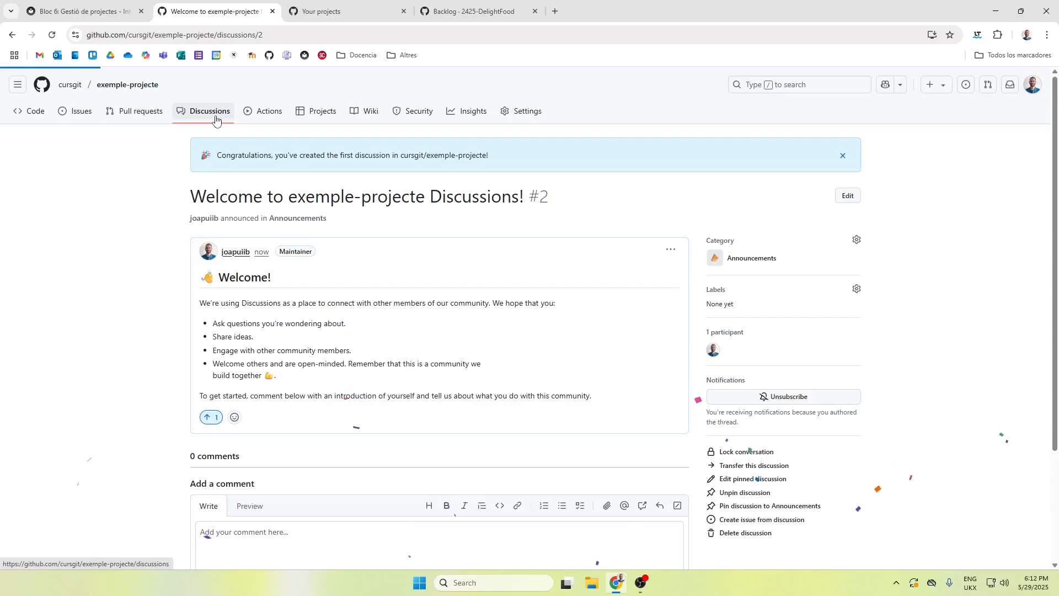
click(223, 299)
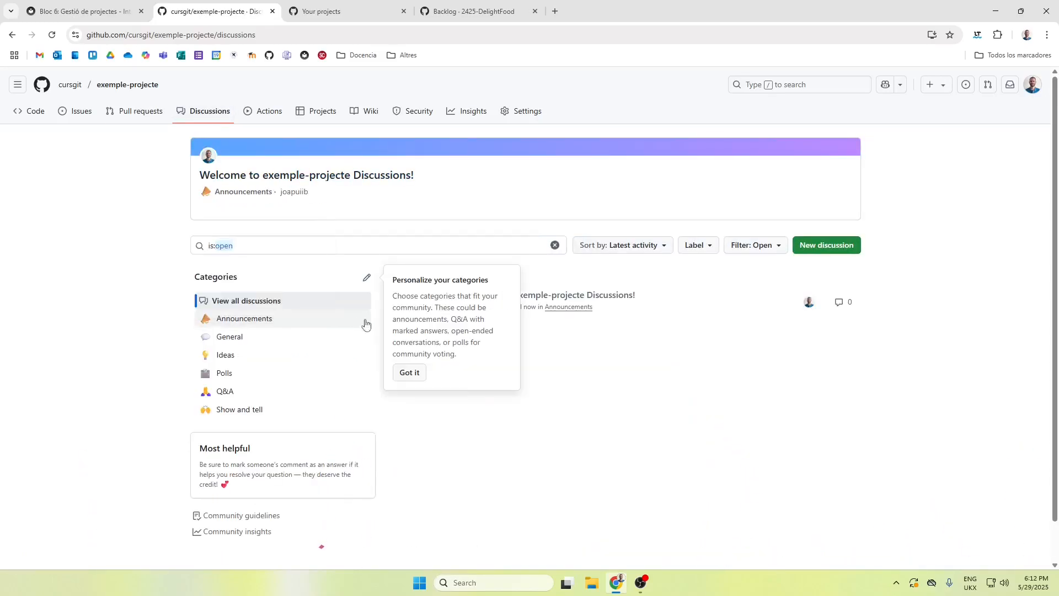
click(405, 375)
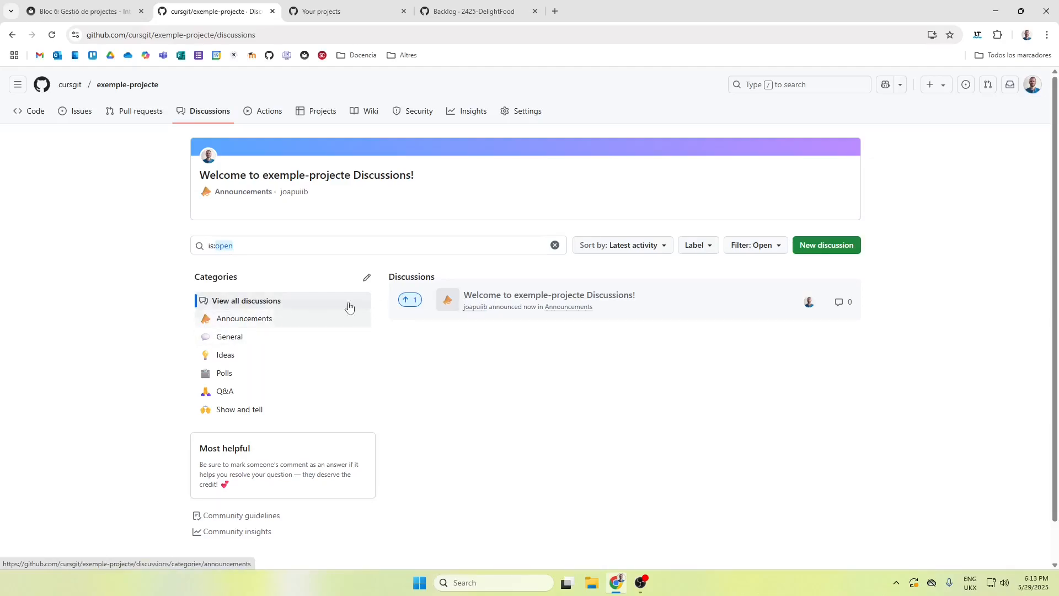
Step: View the welcome discussion in a separate browser tab, then go back to the discussions list there
mouse_move(498, 294)
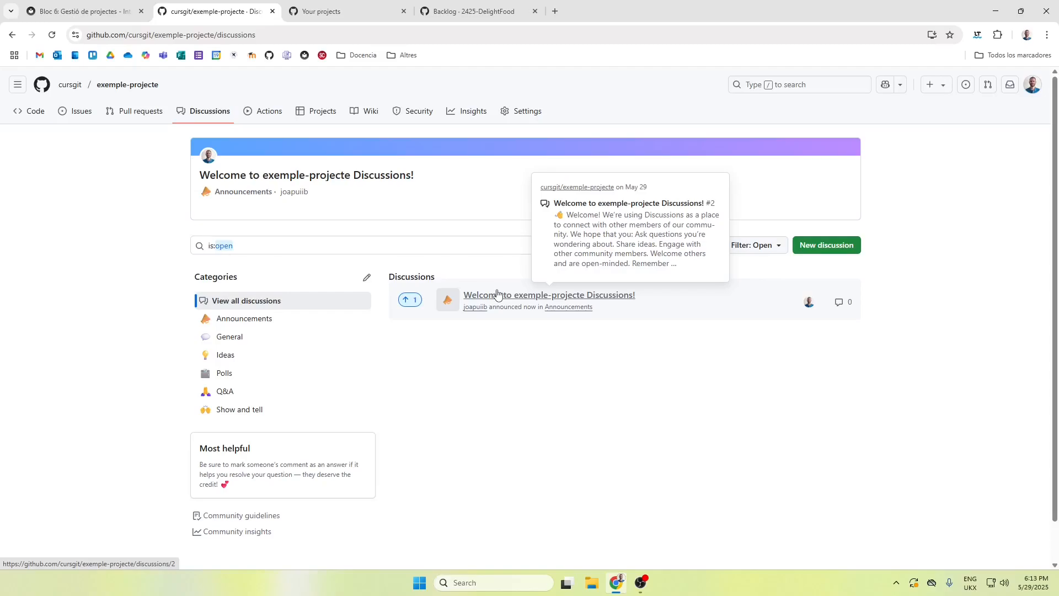
middle_click(497, 296)
click(343, 15)
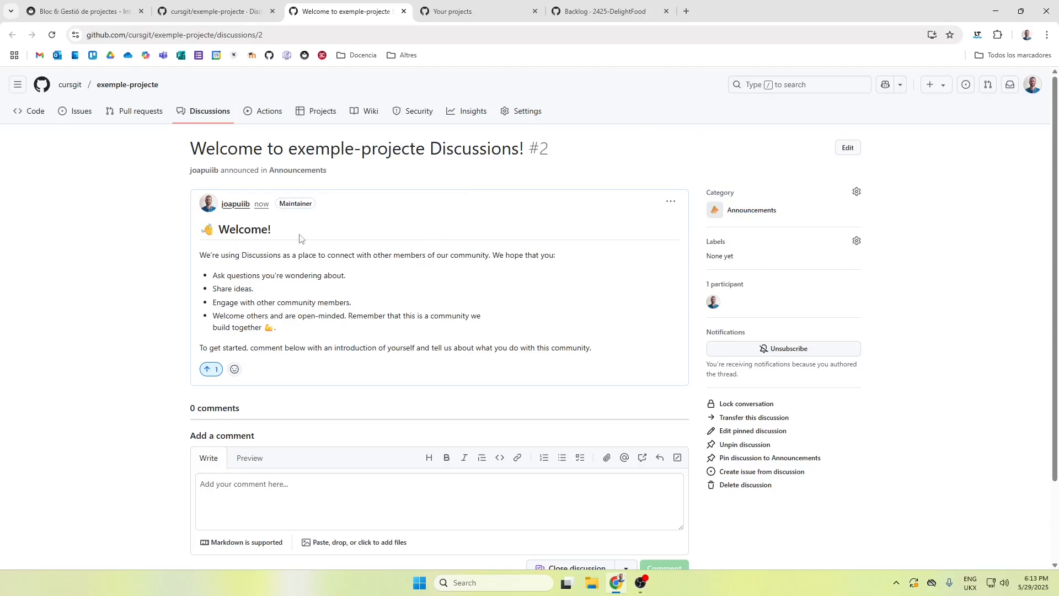
click(203, 119)
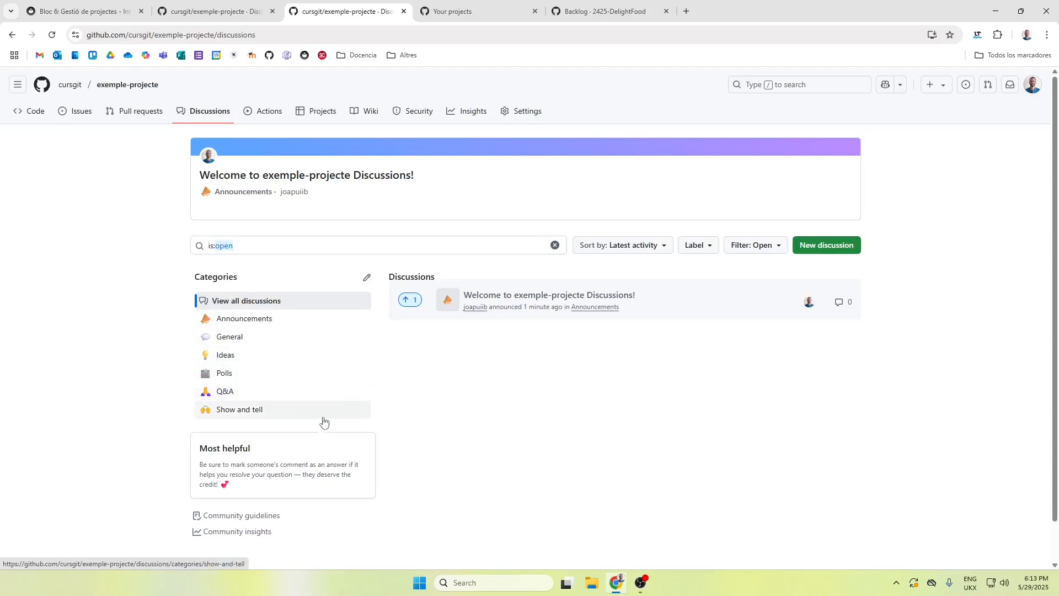
Step: Browse the Q&A, Ideas and General discussion categories of exemple-projecte
click(247, 399)
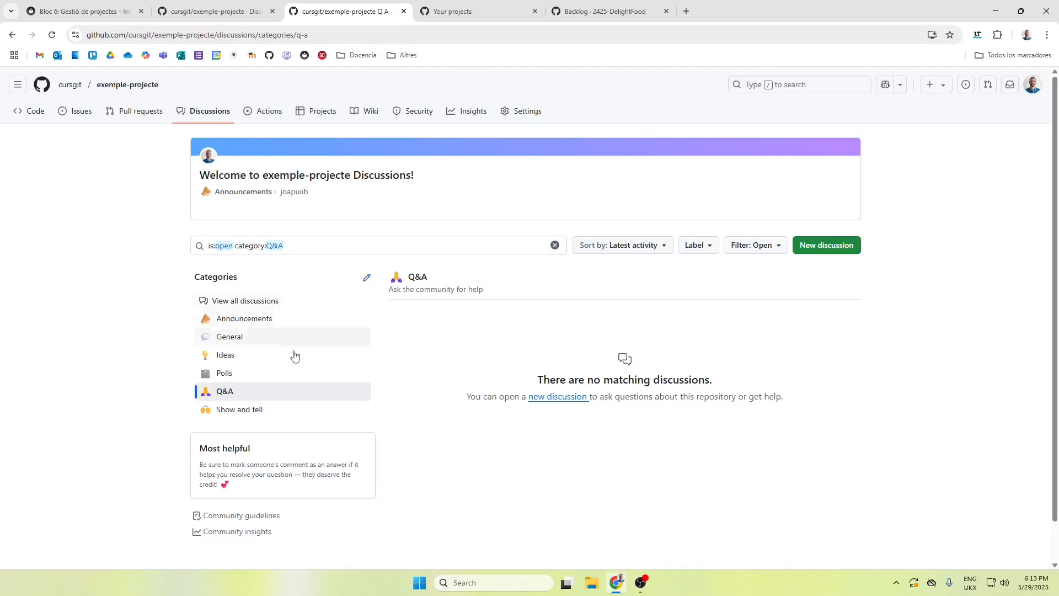
click(276, 359)
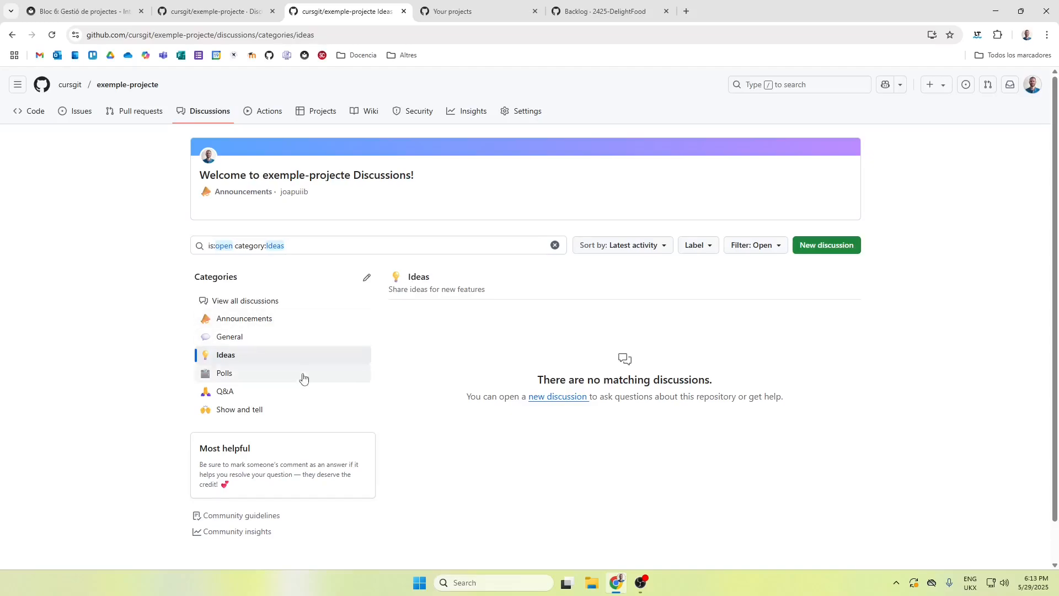
click(236, 344)
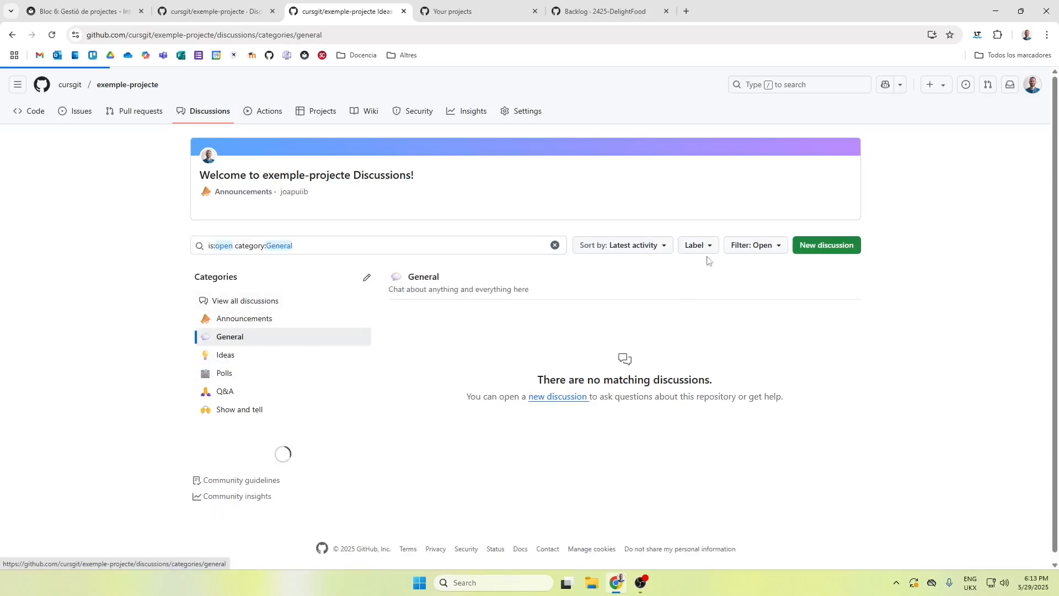
Step: Examine the title and body fields of a new General discussion, then return to the discussions list without posting
click(828, 256)
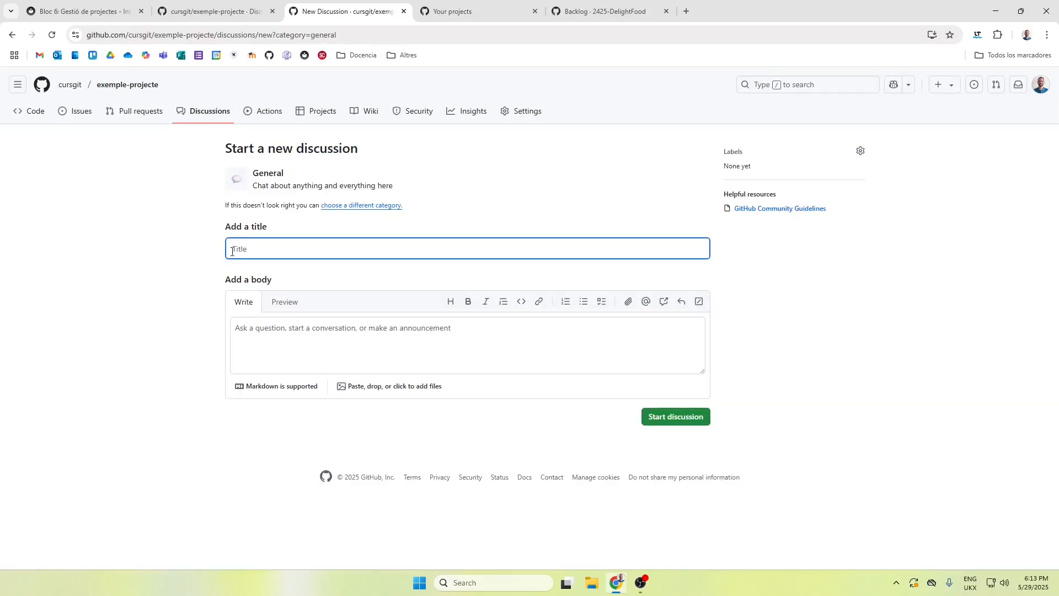
click(316, 367)
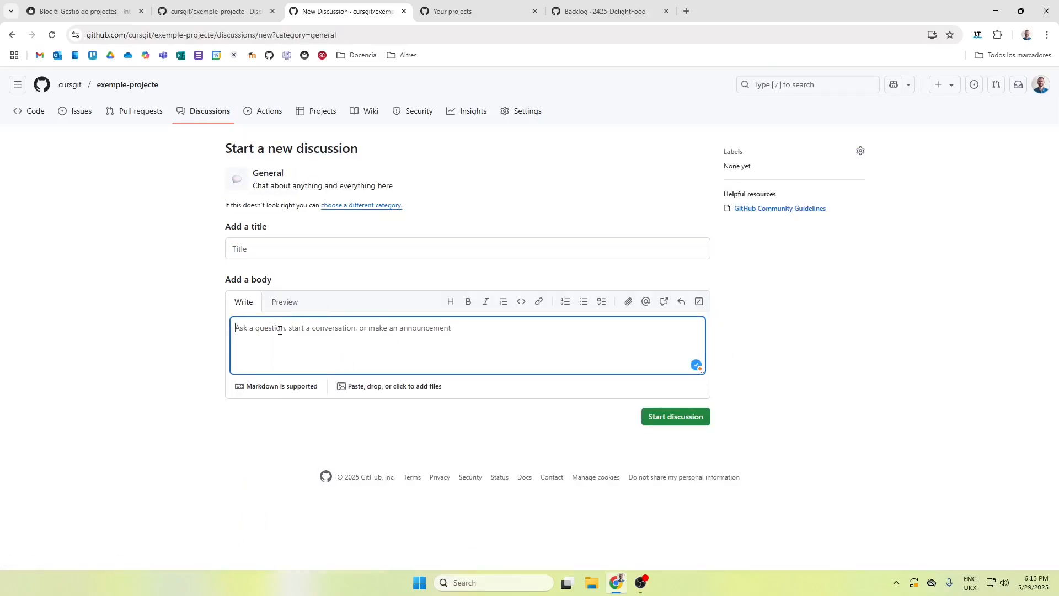
click(210, 116)
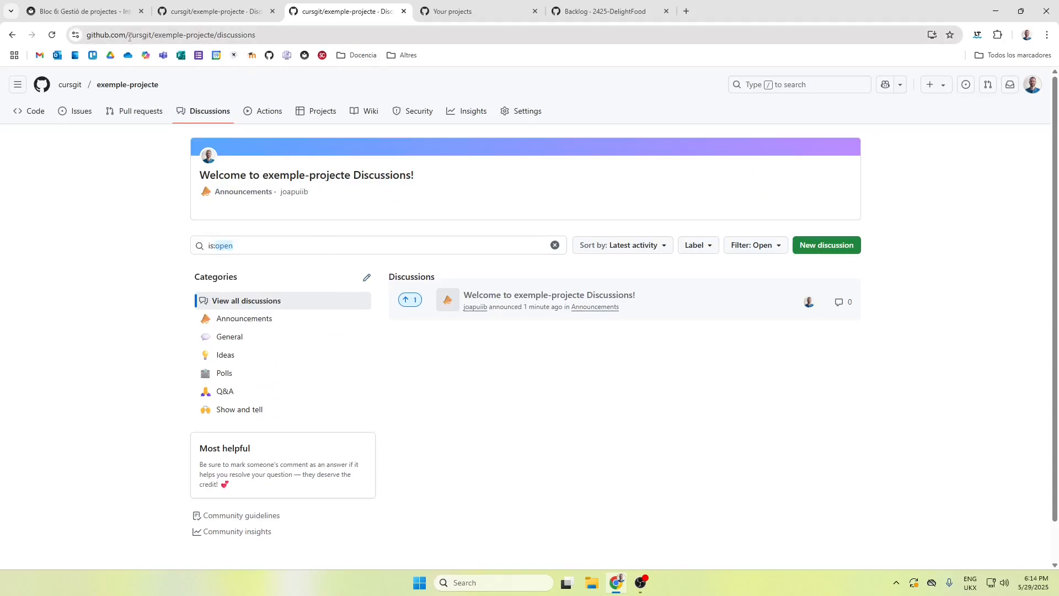
Step: Go to the discussions of squidfunk/mkdocs-material and open that repository's main page in a separate browser tab
drag(129, 36, 315, 30)
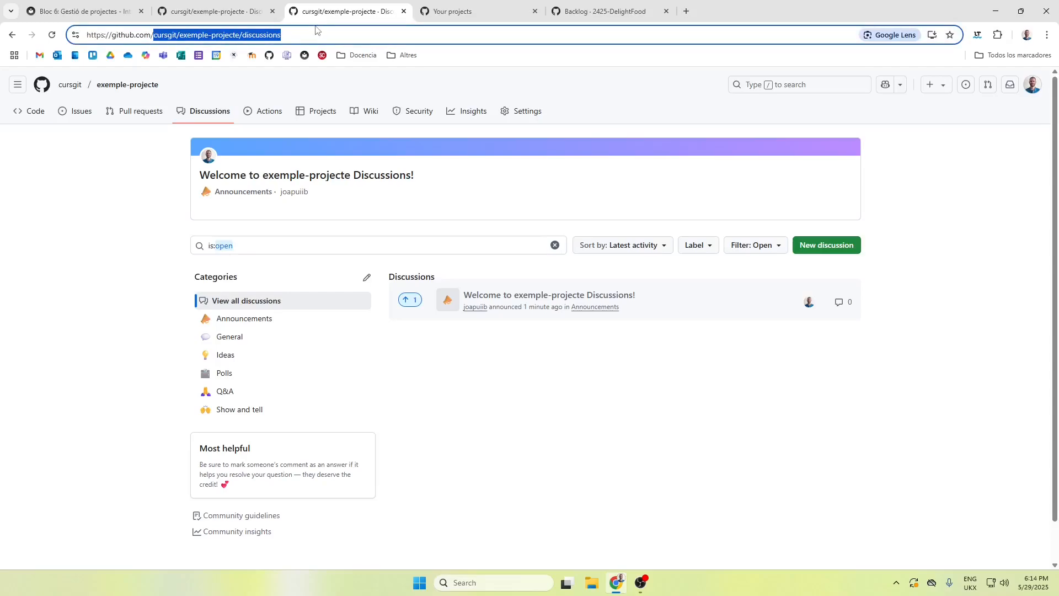
text(sq)
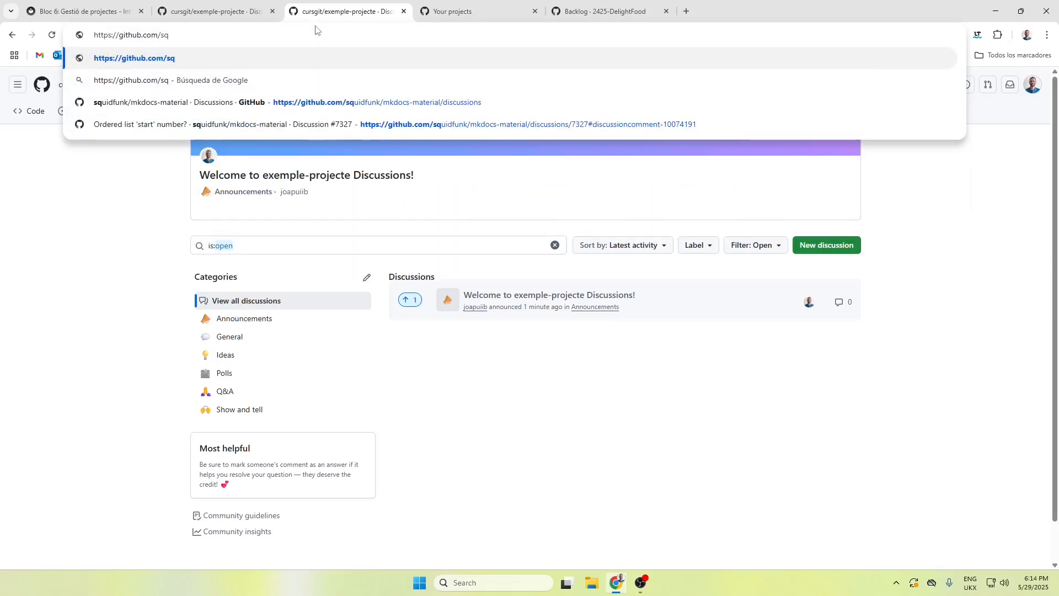
click(331, 102)
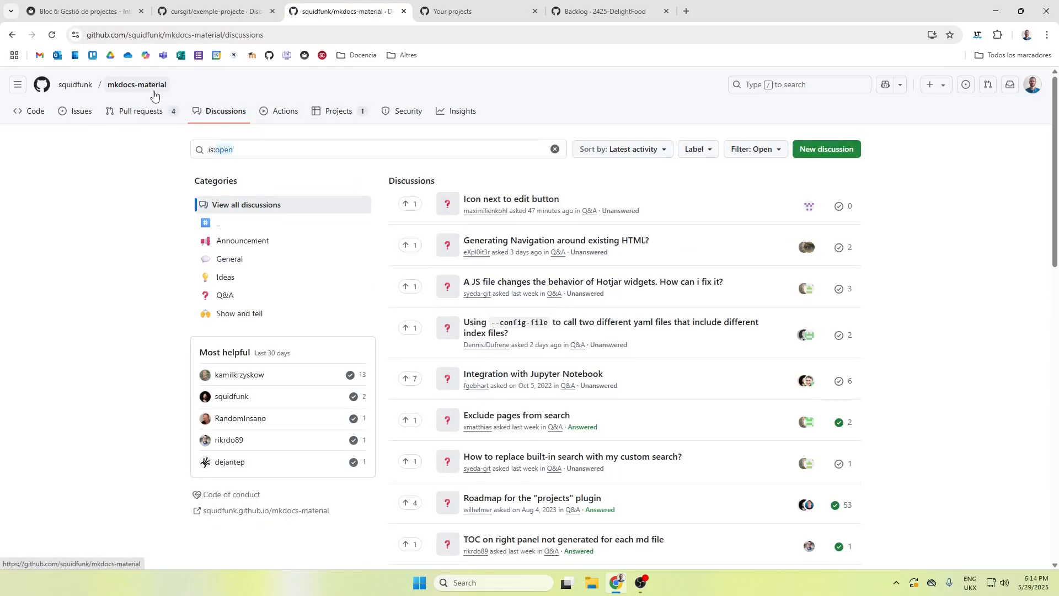
middle_click(133, 90)
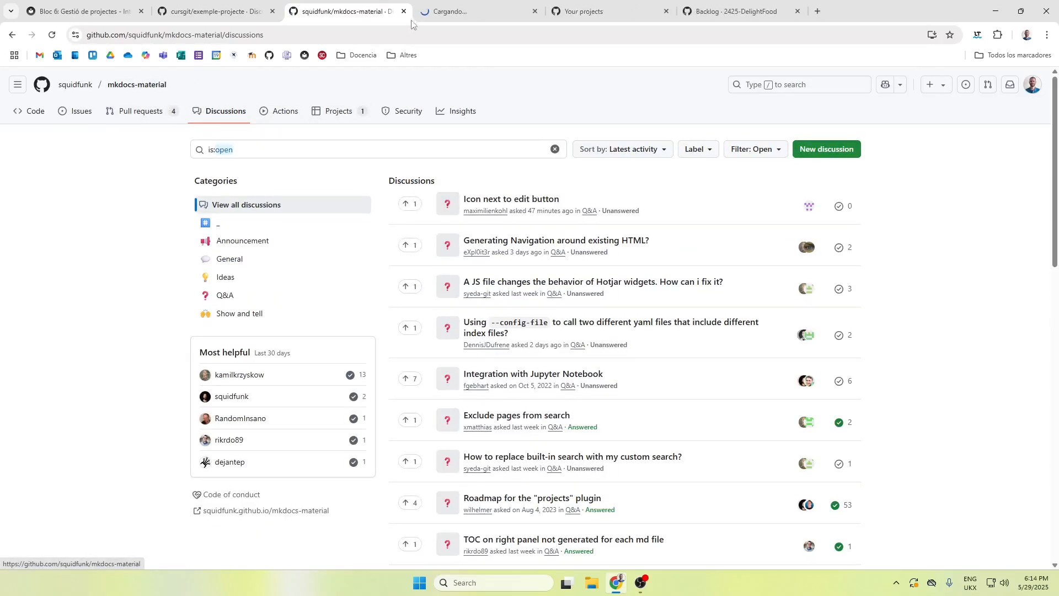
click(464, 11)
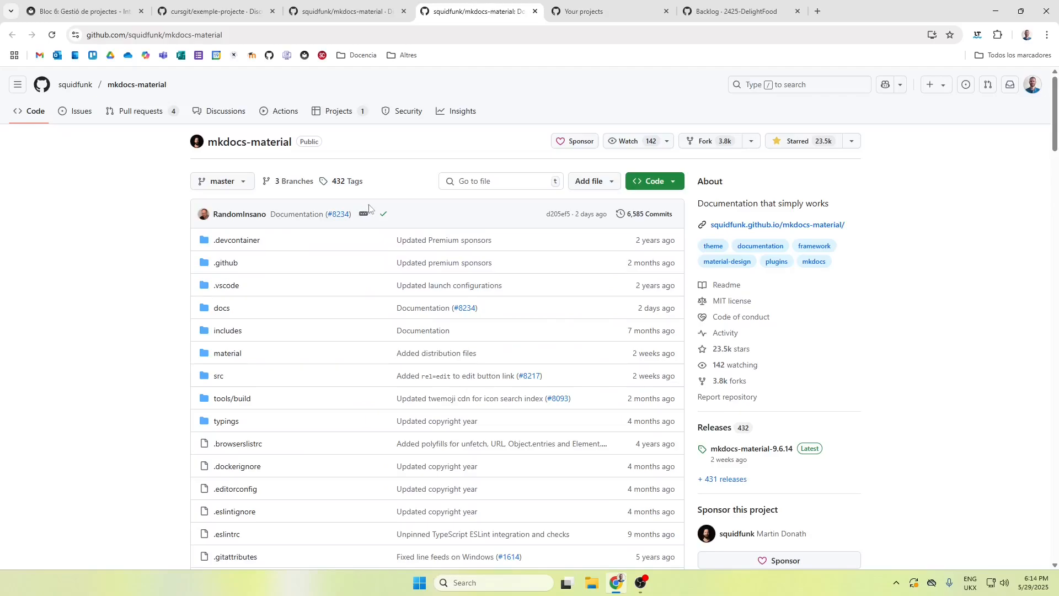
Step: Look through the mkdocs-material discussions, filtering them by the Announcement category and by Ideas
click(227, 120)
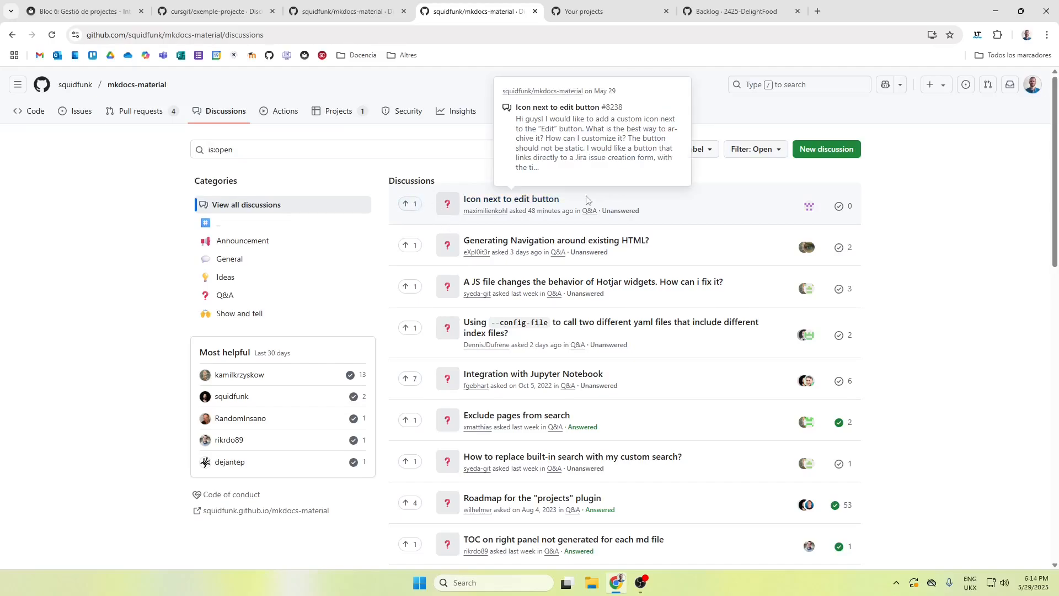
click(287, 245)
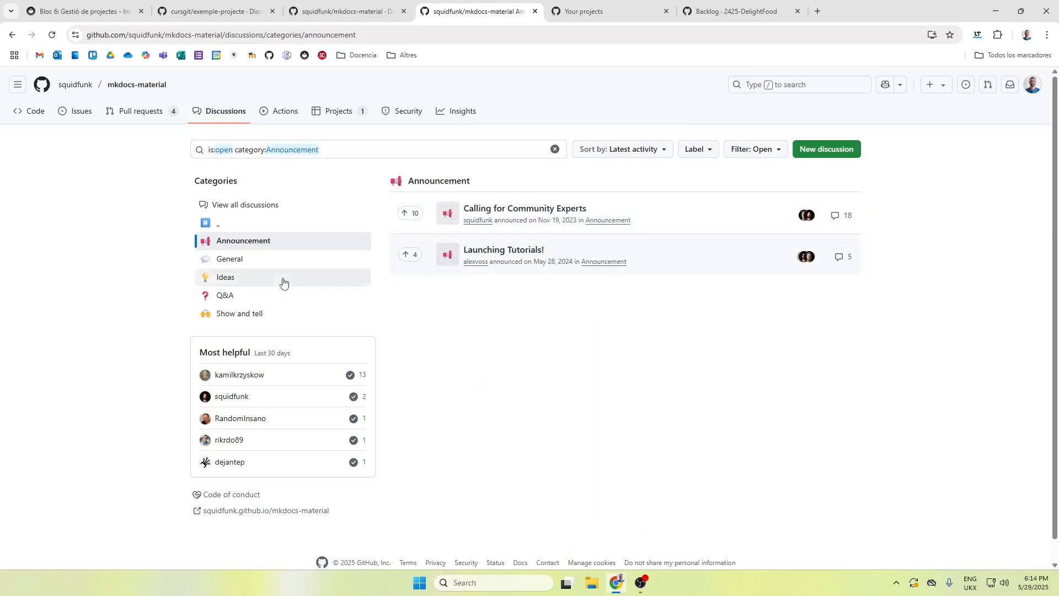
click(337, 277)
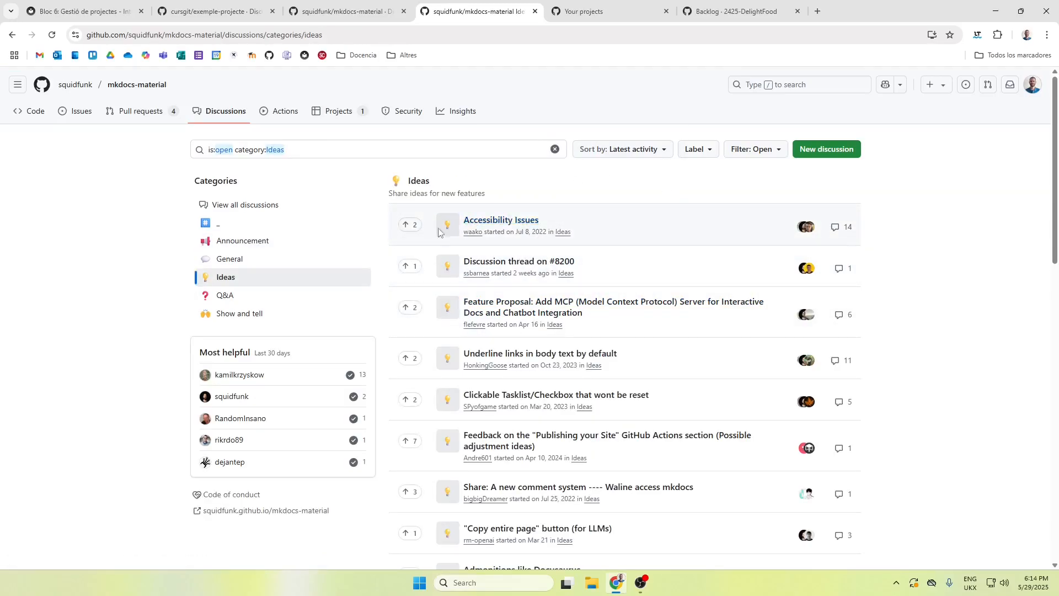
Step: View the Show and tell discussions of mkdocs-material, then close both of its tabs and return to the exemple-projecte discussions
click(286, 316)
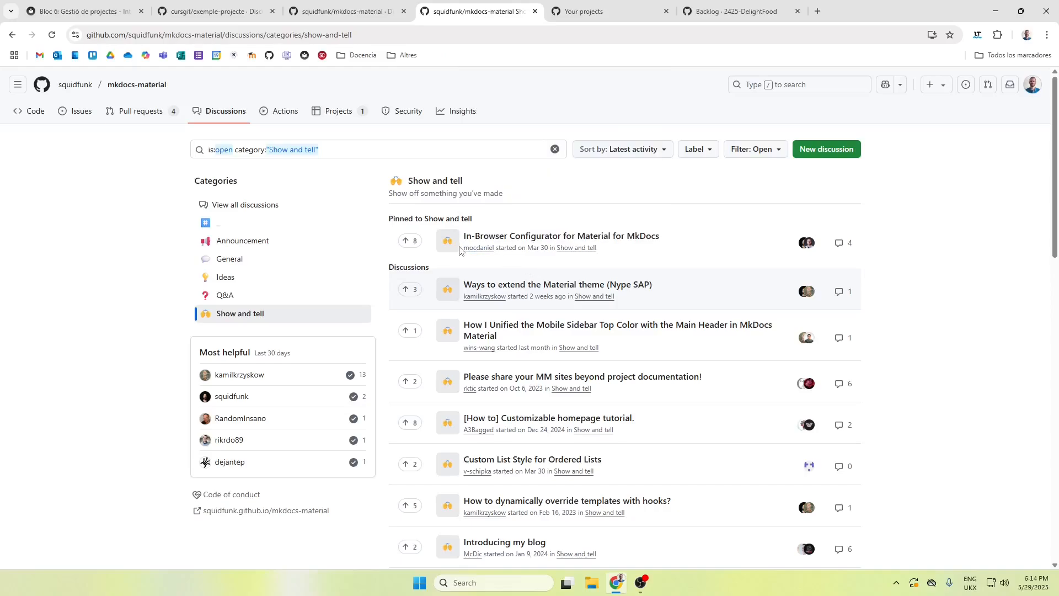
middle_click(465, 15)
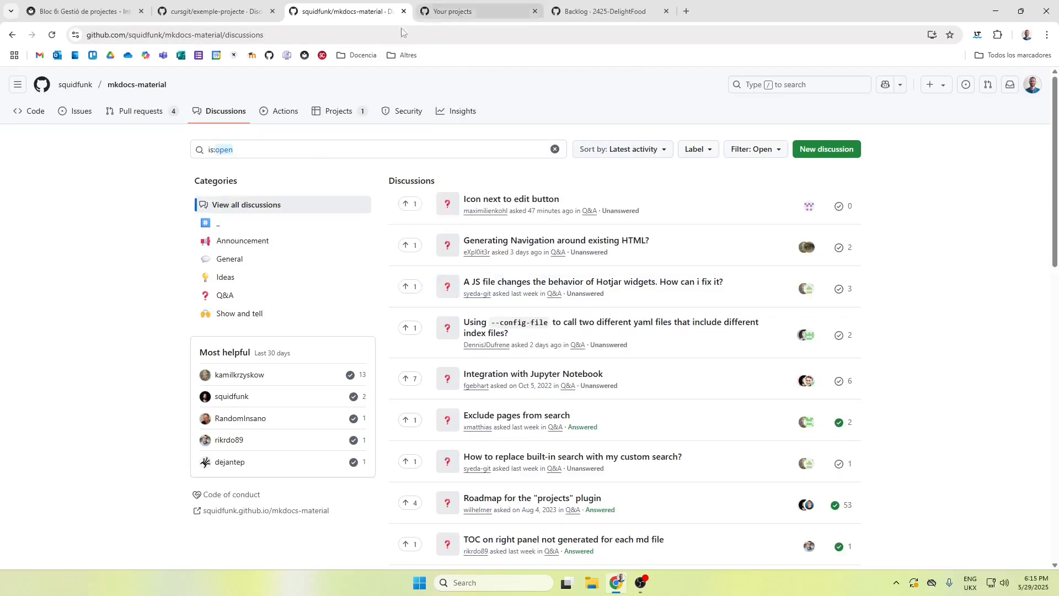
middle_click(353, 12)
click(240, 16)
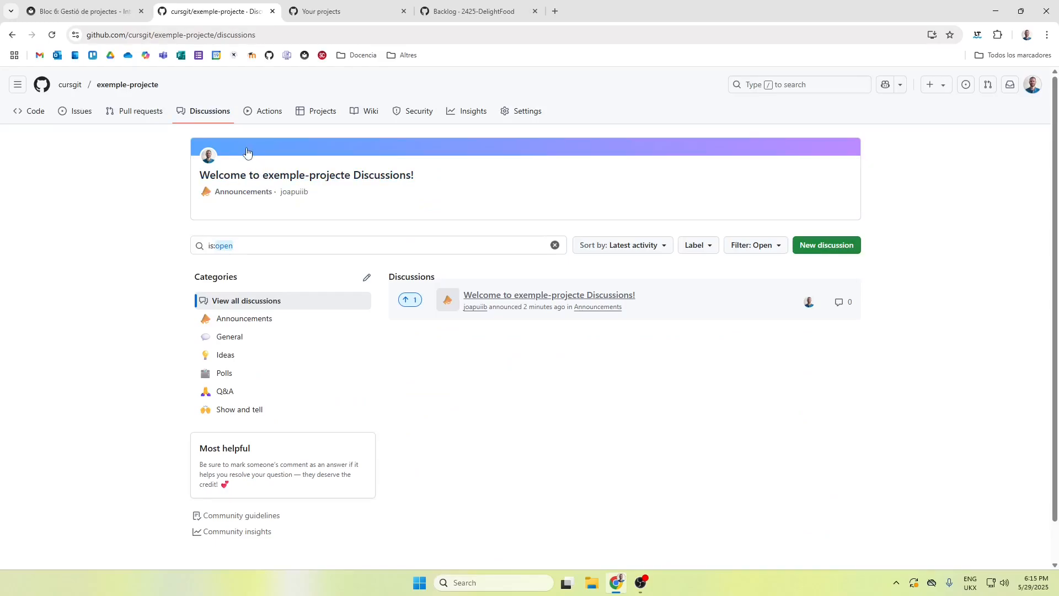
Step: Start a new issue in the exemple-projecte repository and go through its title and description fields
click(139, 88)
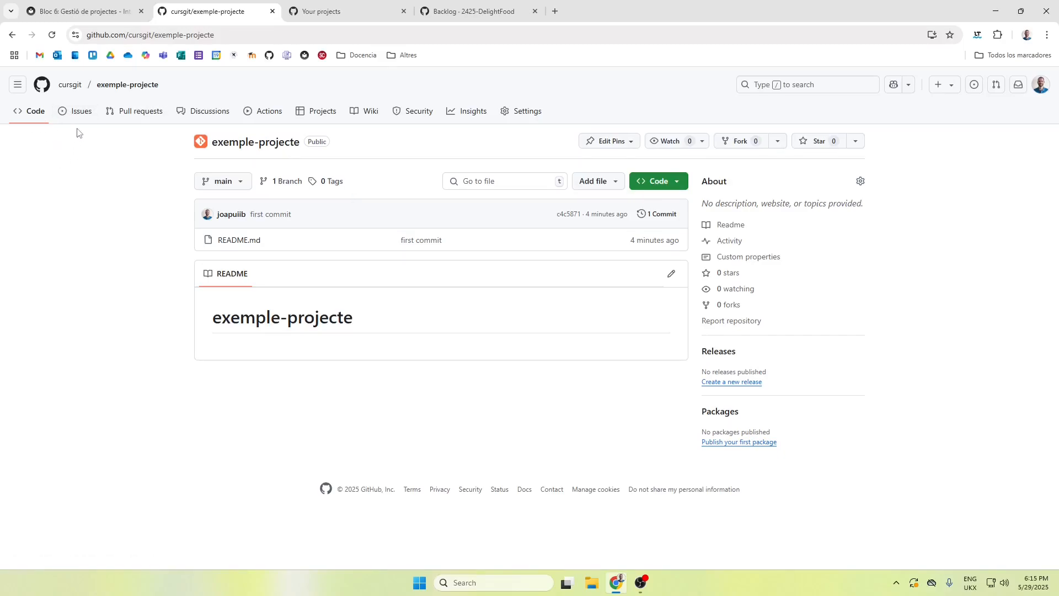
click(78, 110)
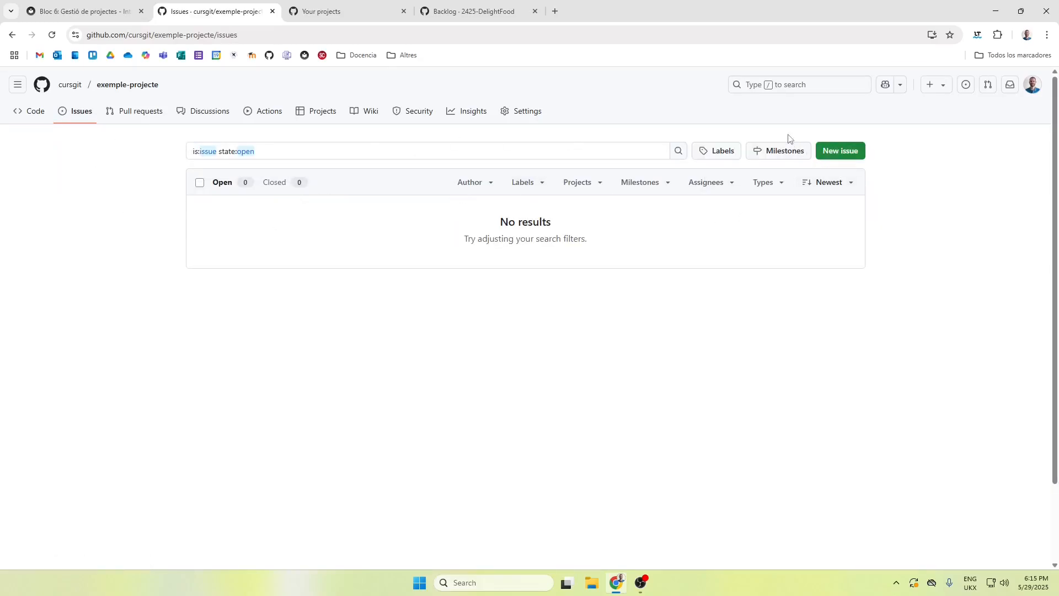
click(827, 160)
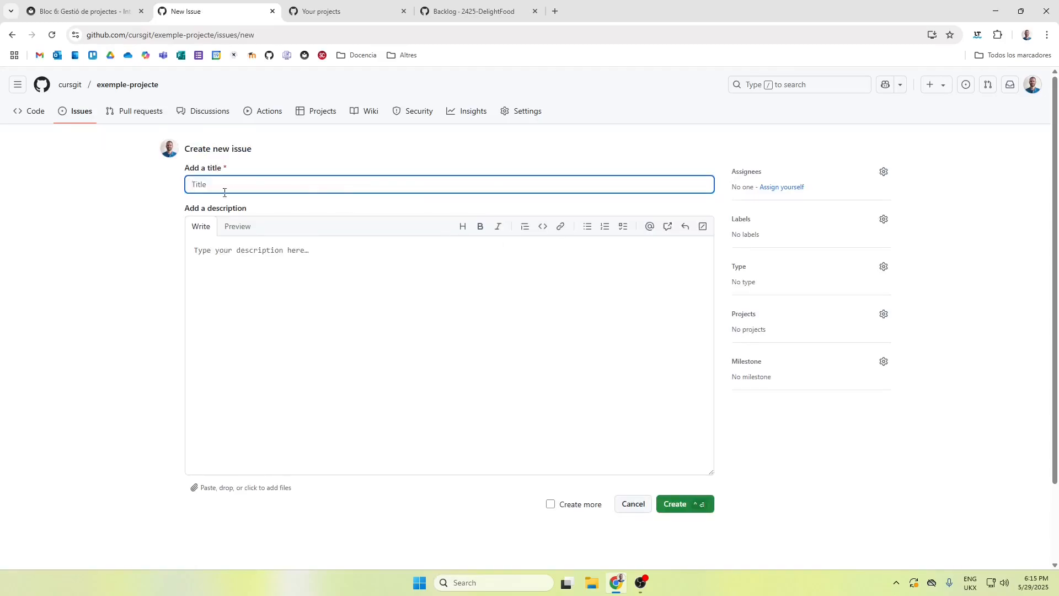
click(220, 188)
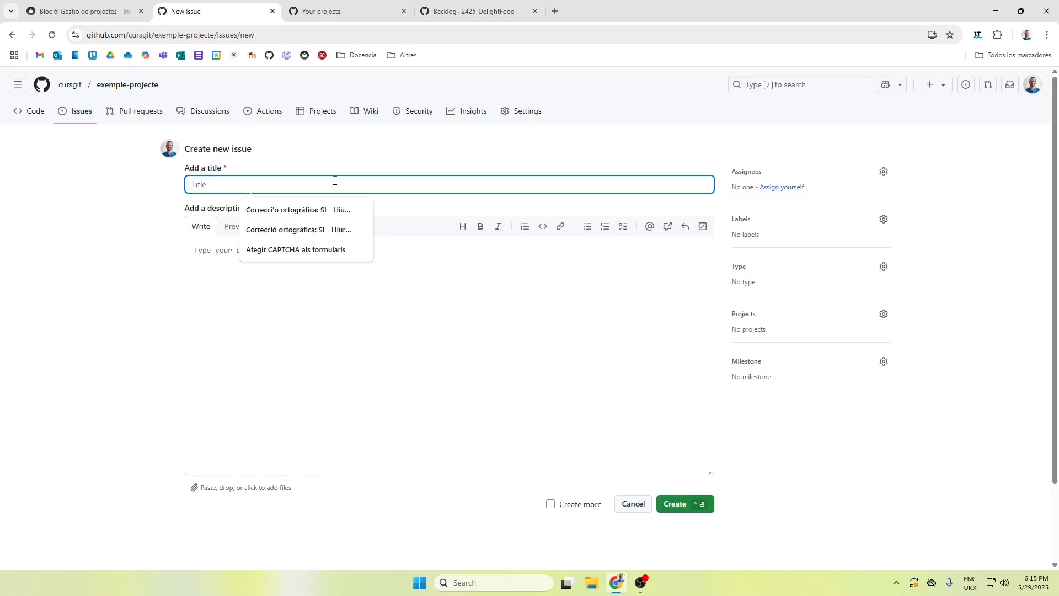
click(474, 267)
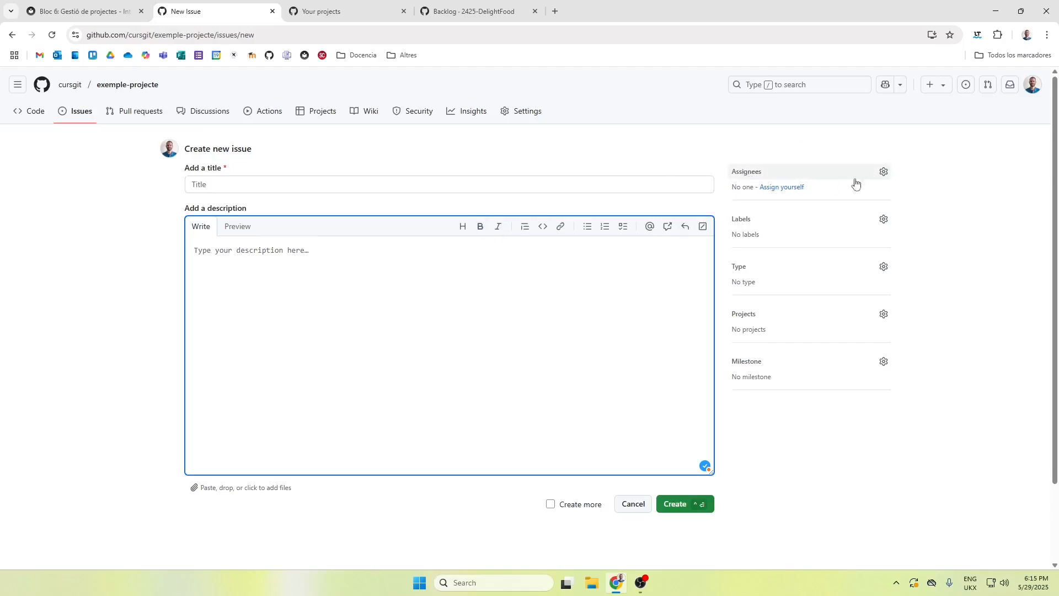
Step: Assign the new issue to the repository owner's own account
click(881, 173)
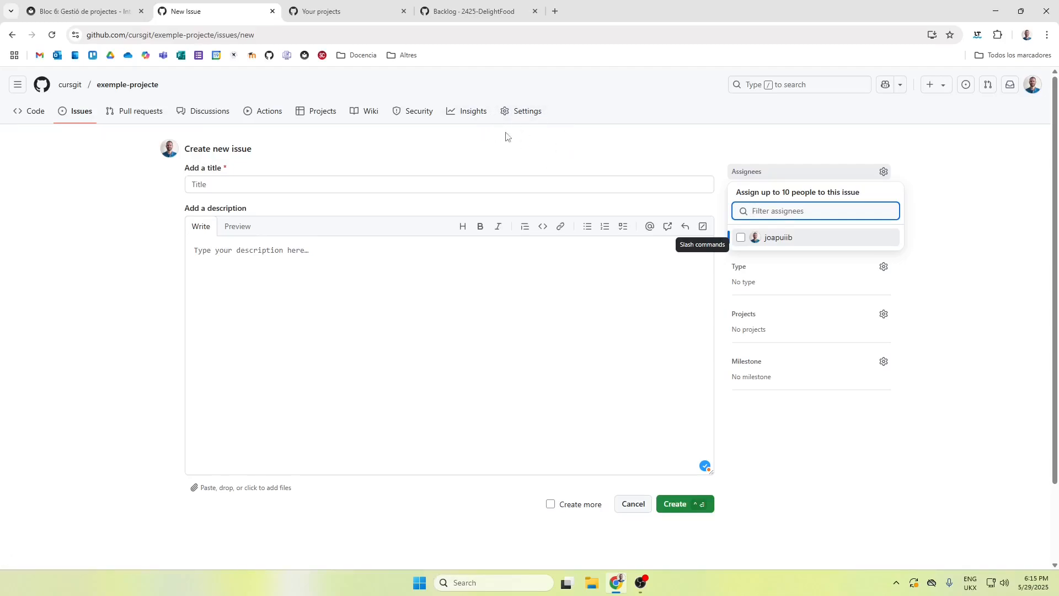
click(740, 237)
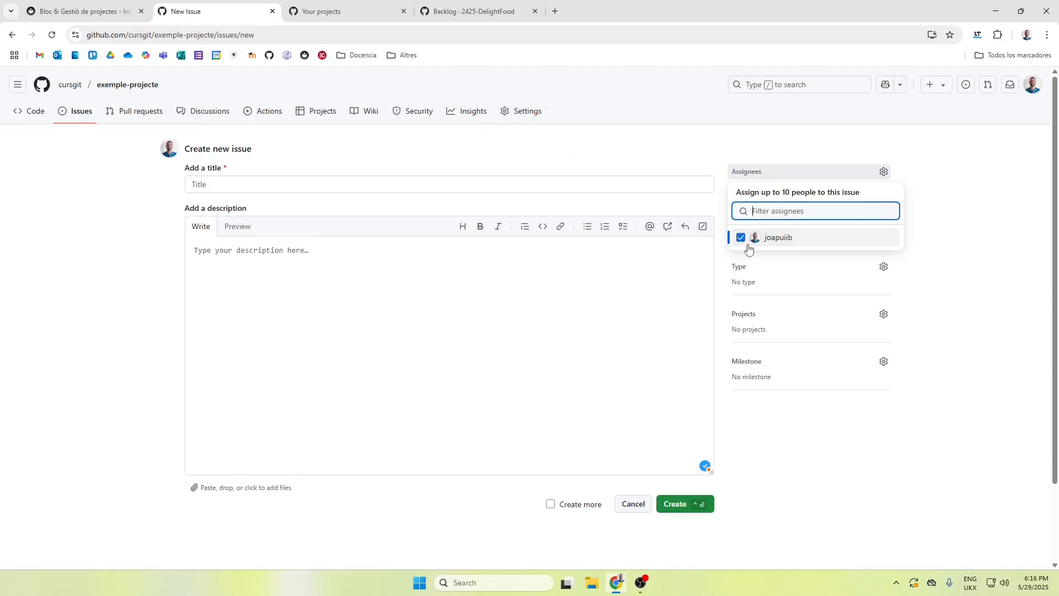
click(692, 254)
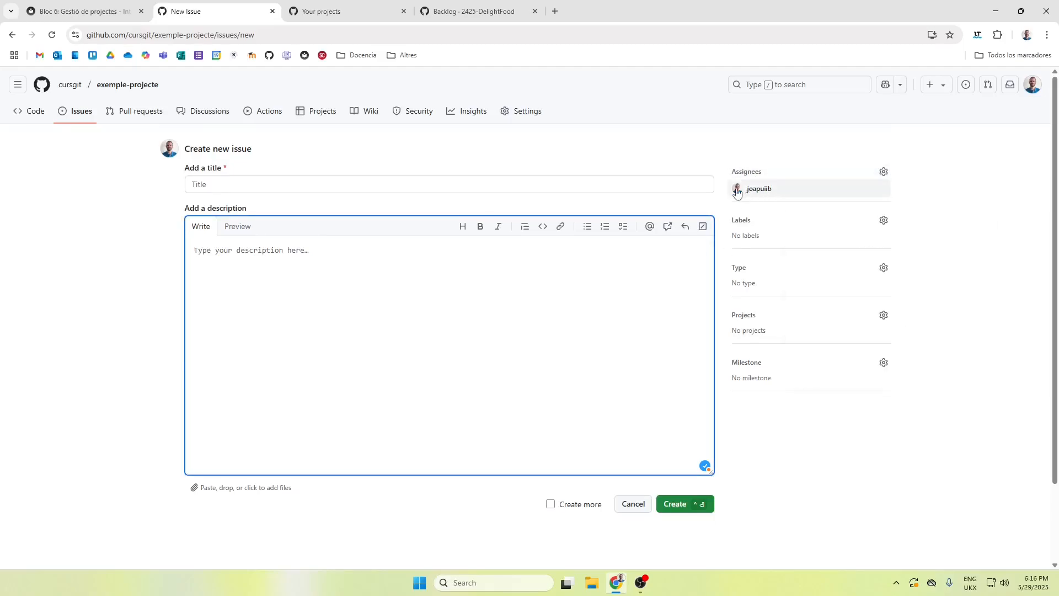
Step: Title the issue "Exemple incidència" and enter the description "Aquest és un exemple d'incidència"
click(298, 183)
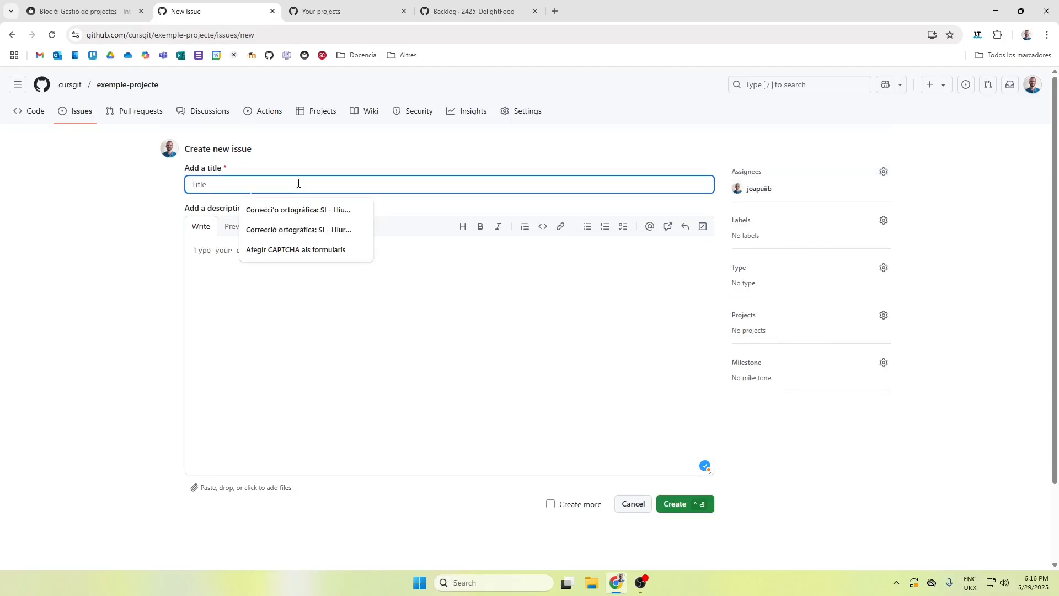
text(Exemple incidència)
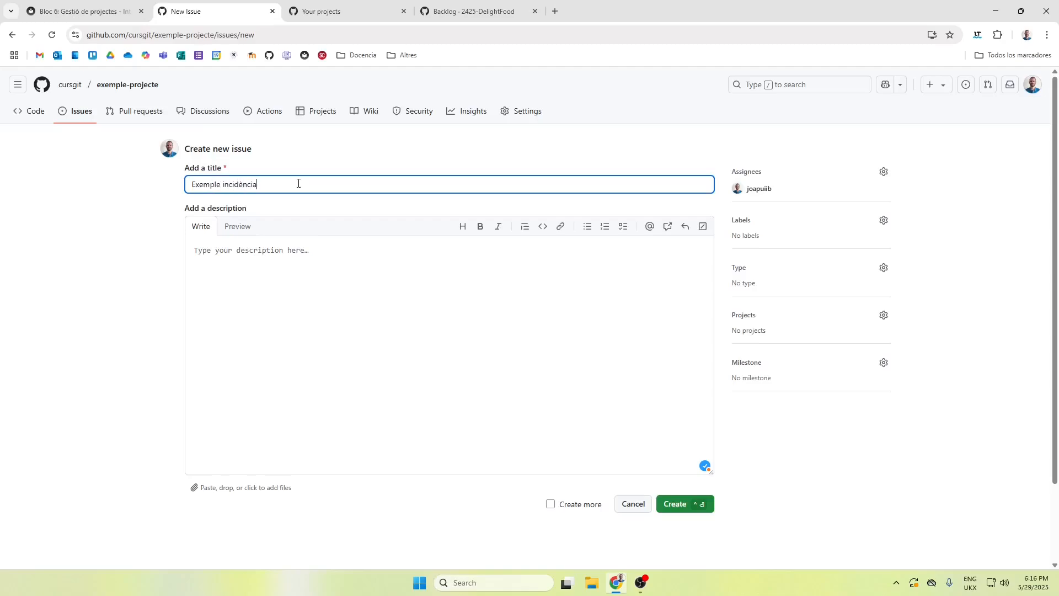
click(333, 255)
text(Aquest és un exemple d'incidència)
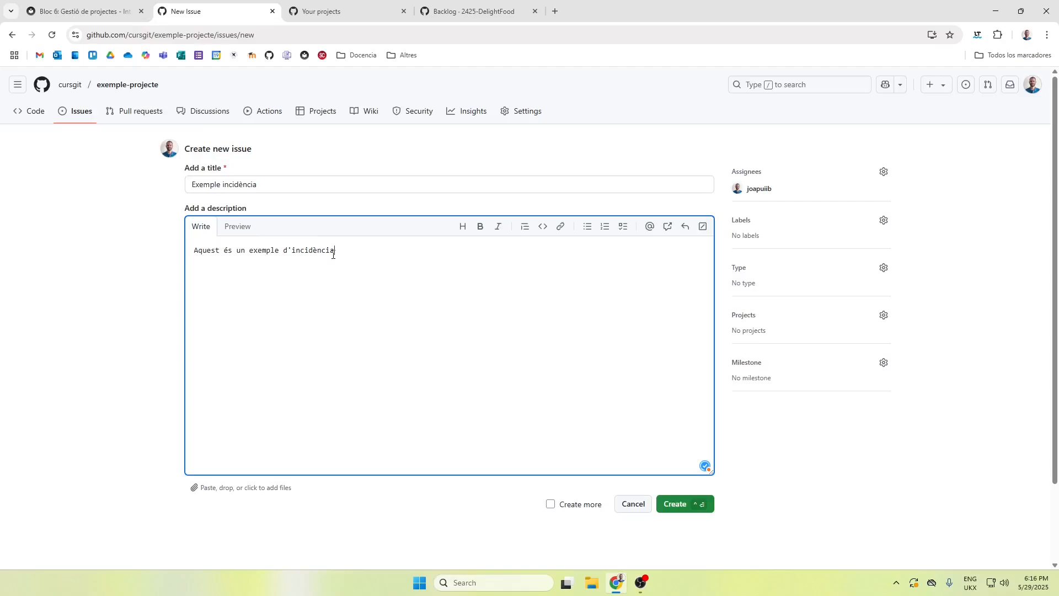
Step: Examine the issue labels and, in a separate tab, the new label form with a random colour, without creating a label
click(883, 221)
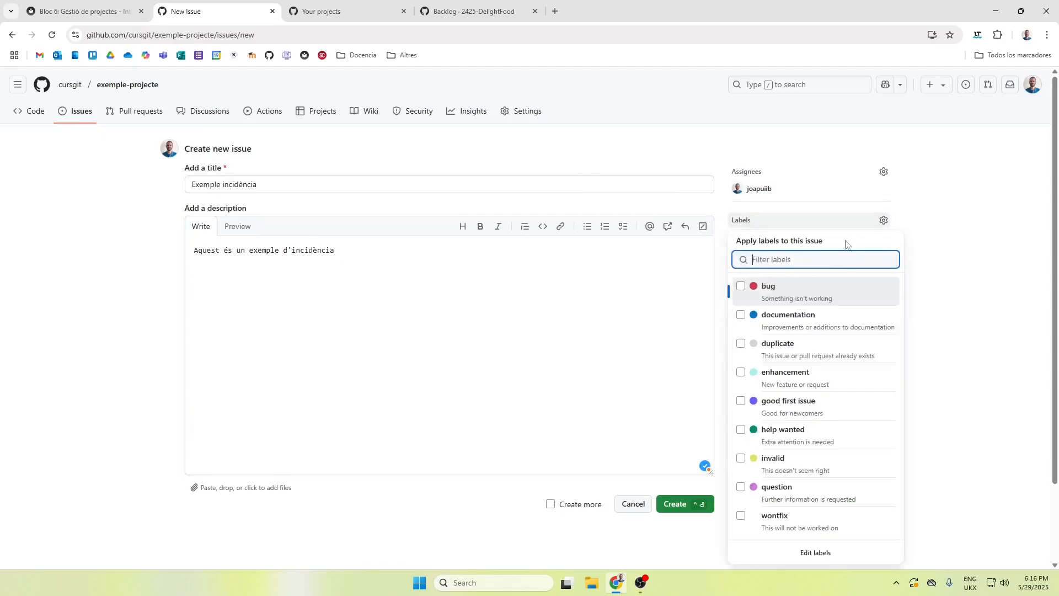
scroll(805, 307, down, 1)
scroll(817, 345, up, 1)
scroll(772, 418, down, 1)
ctrl+click(815, 496)
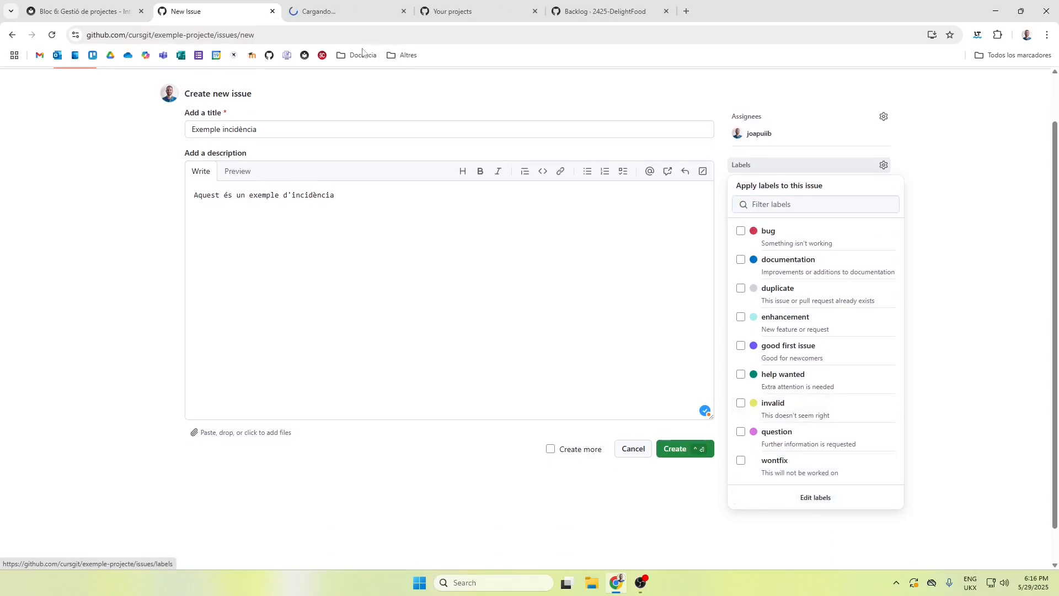
click(349, 20)
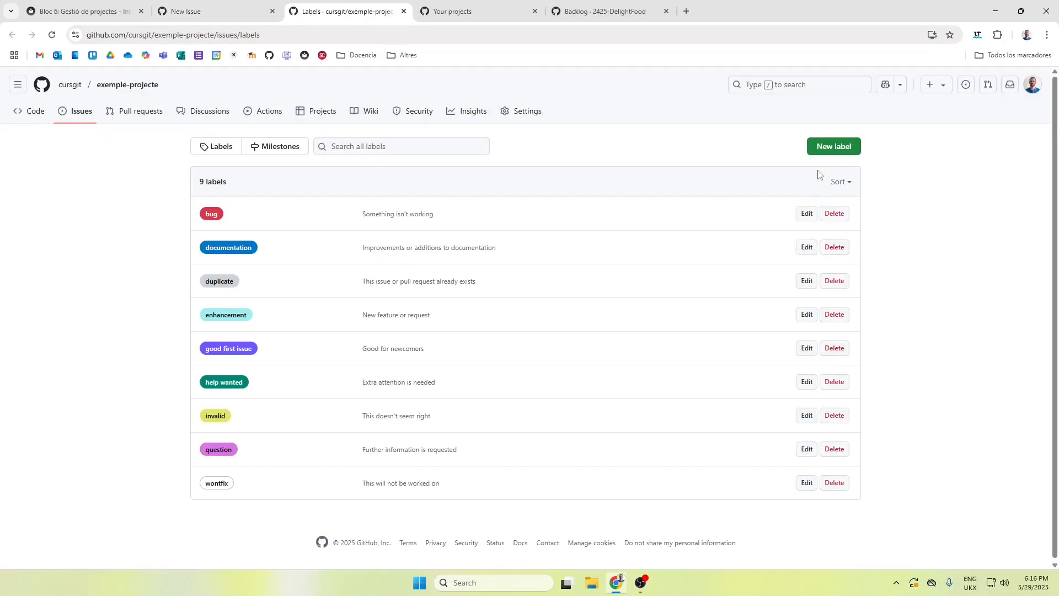
click(821, 146)
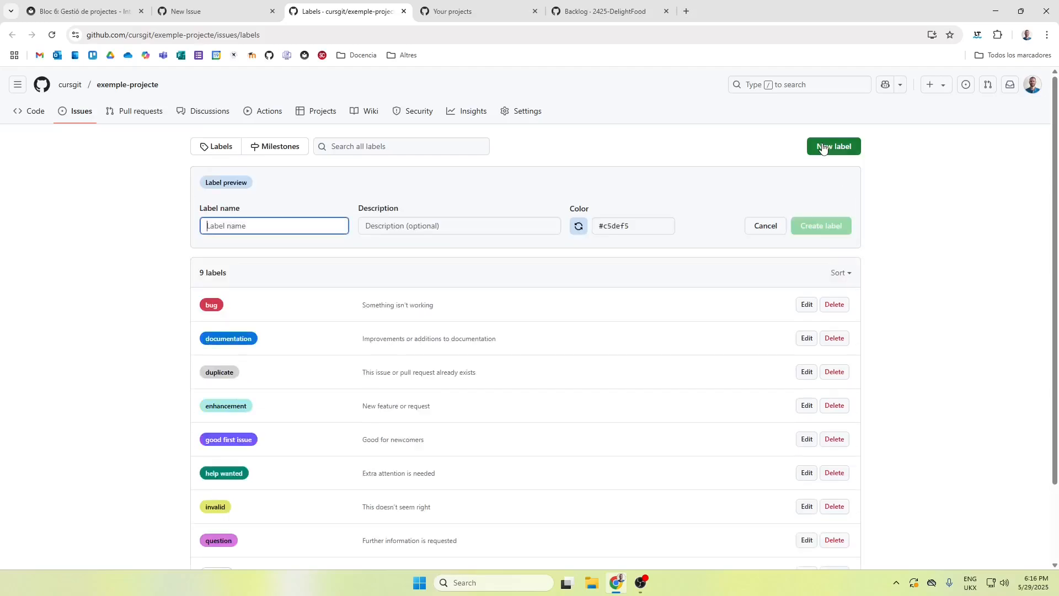
click(577, 226)
click(296, 231)
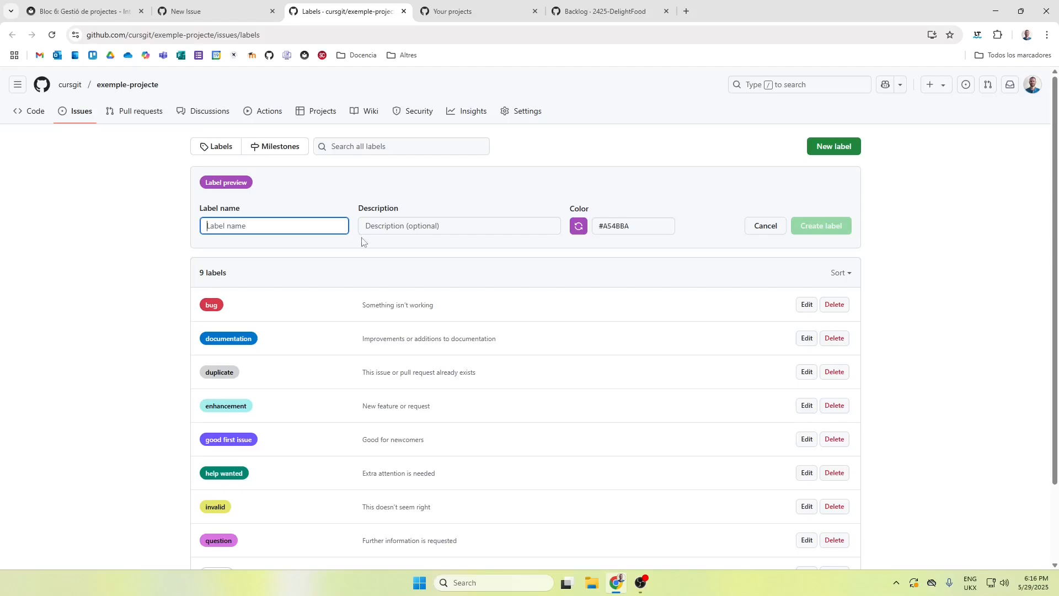
middle_click(368, 18)
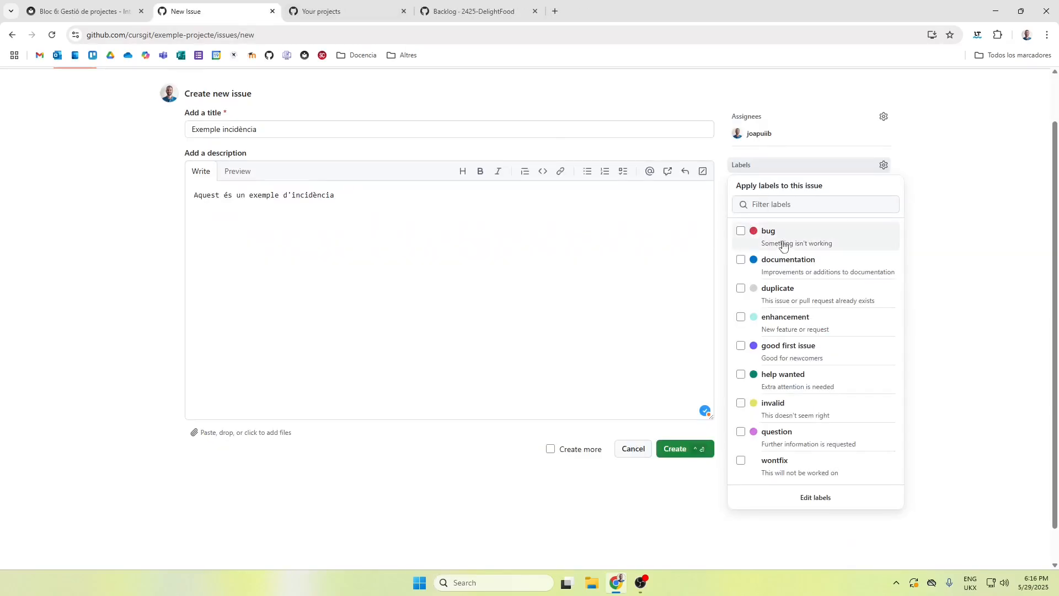
Step: Apply the "good first issue" label to the issue and set its type to Task
click(741, 345)
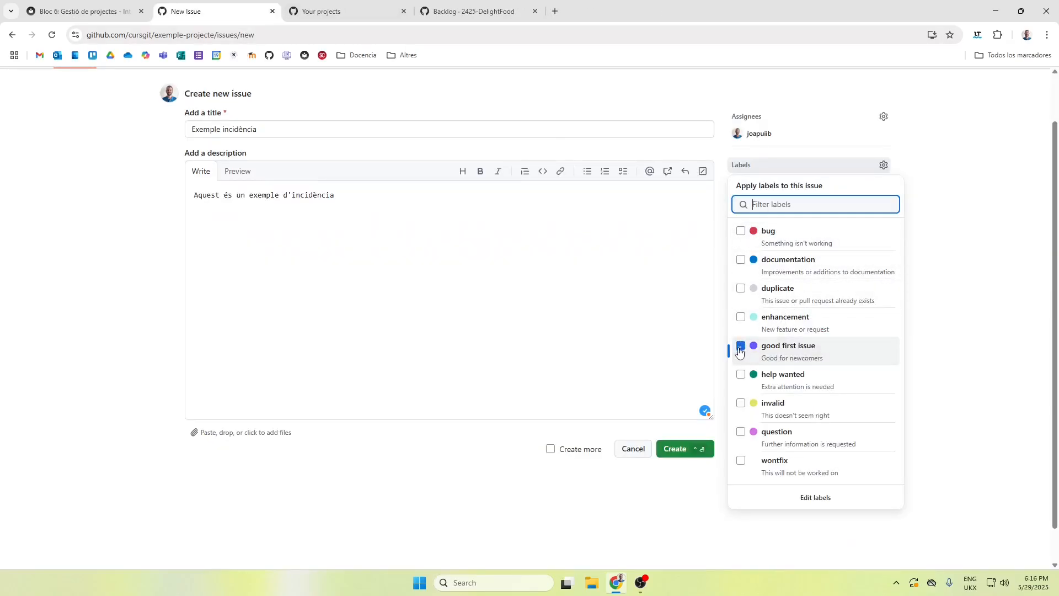
key(Escape)
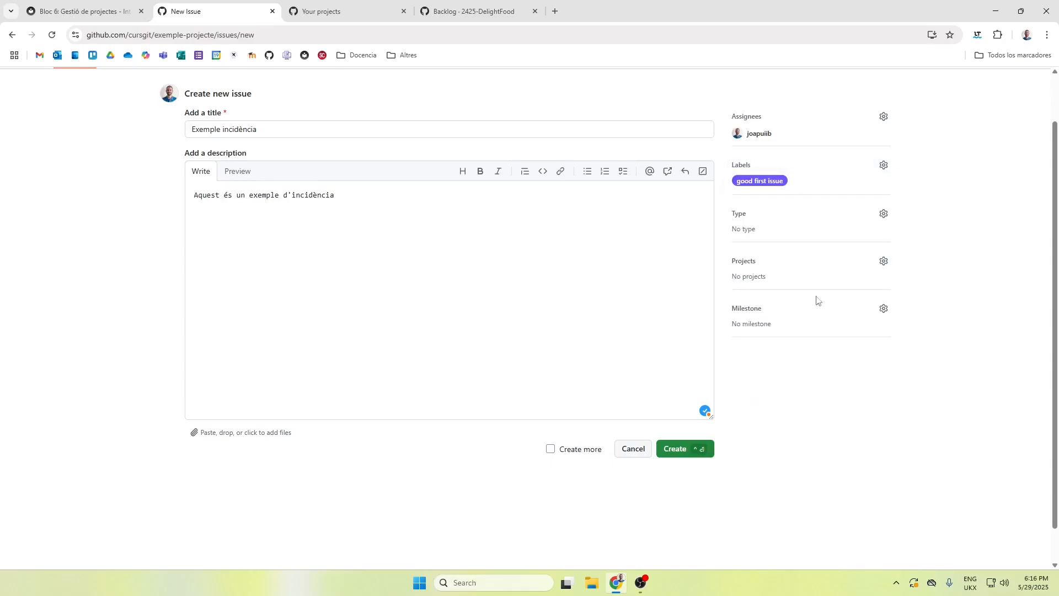
click(883, 214)
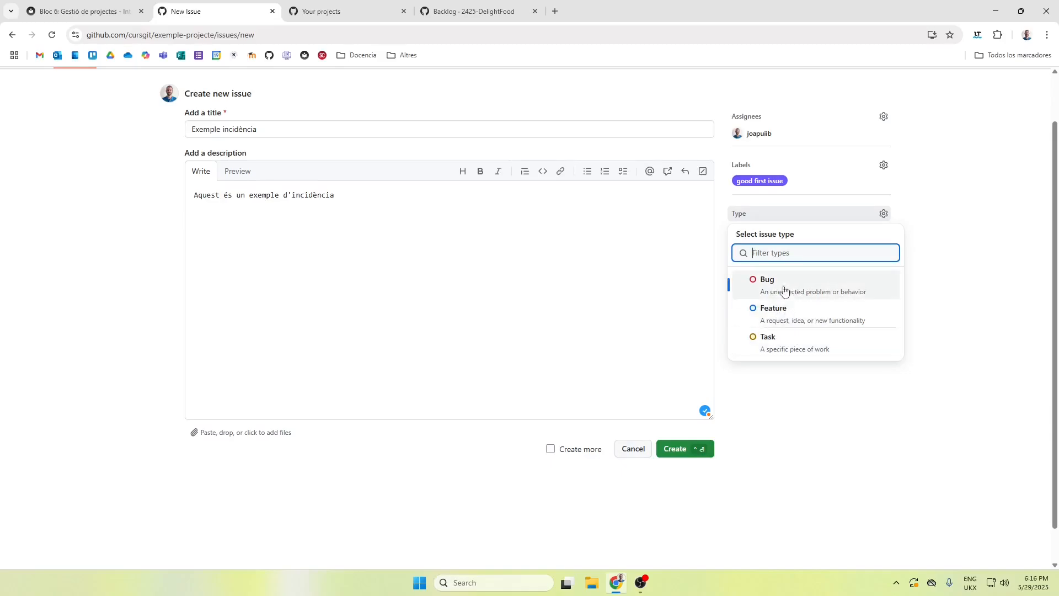
click(790, 355)
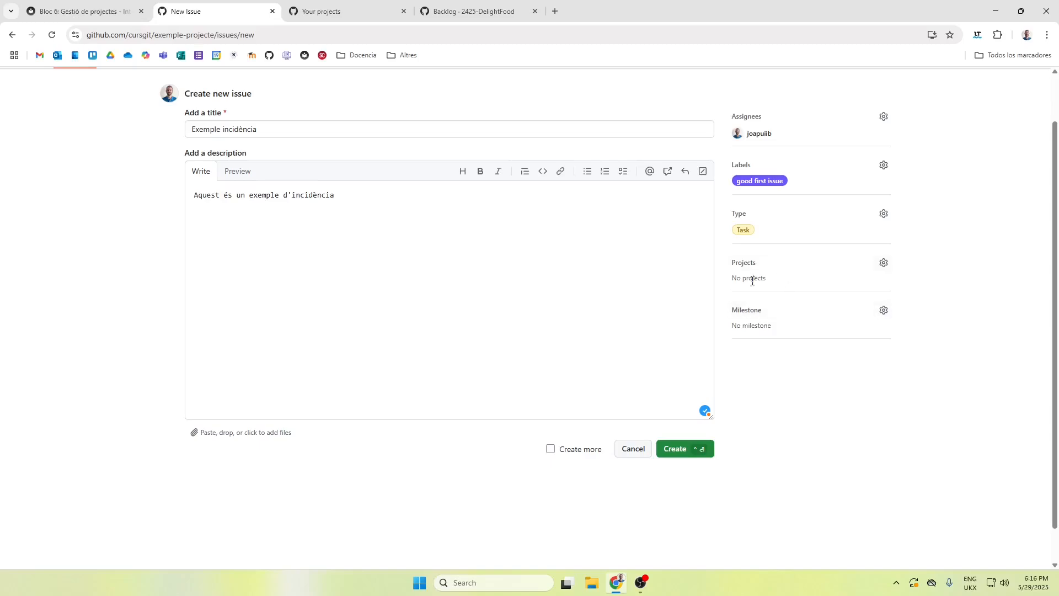
Step: Add a full stop at the end of the issue description and create the issue
scroll(425, 285, up, 1)
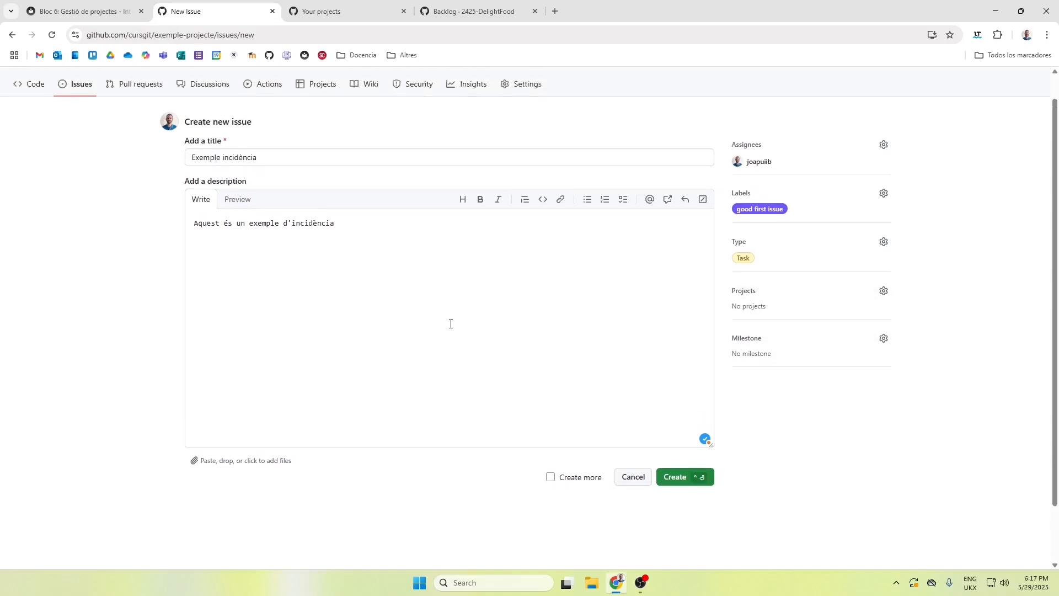
click(403, 281)
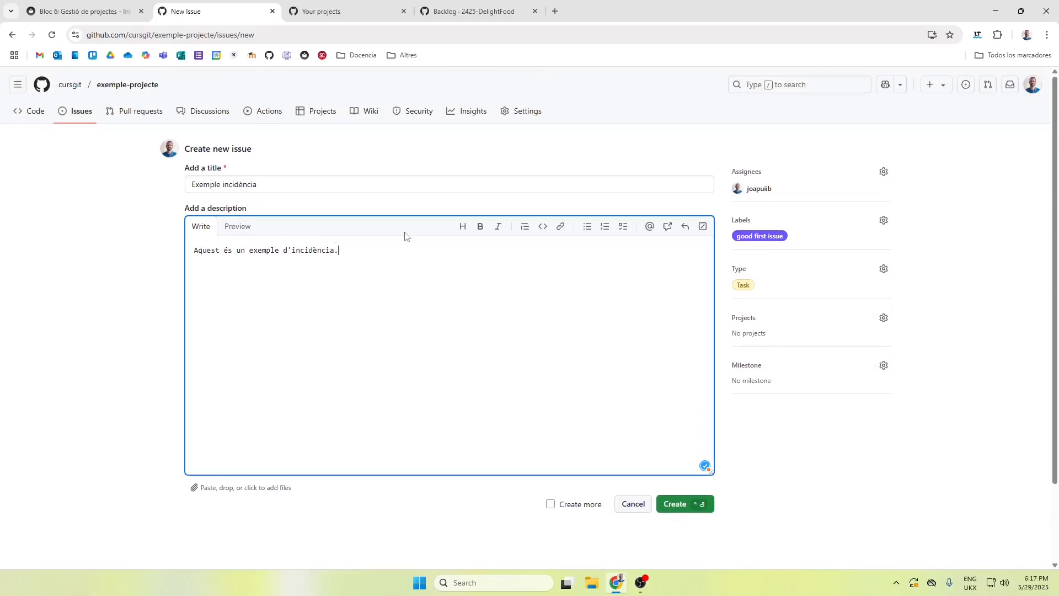
scroll(549, 357, down, 1)
click(676, 448)
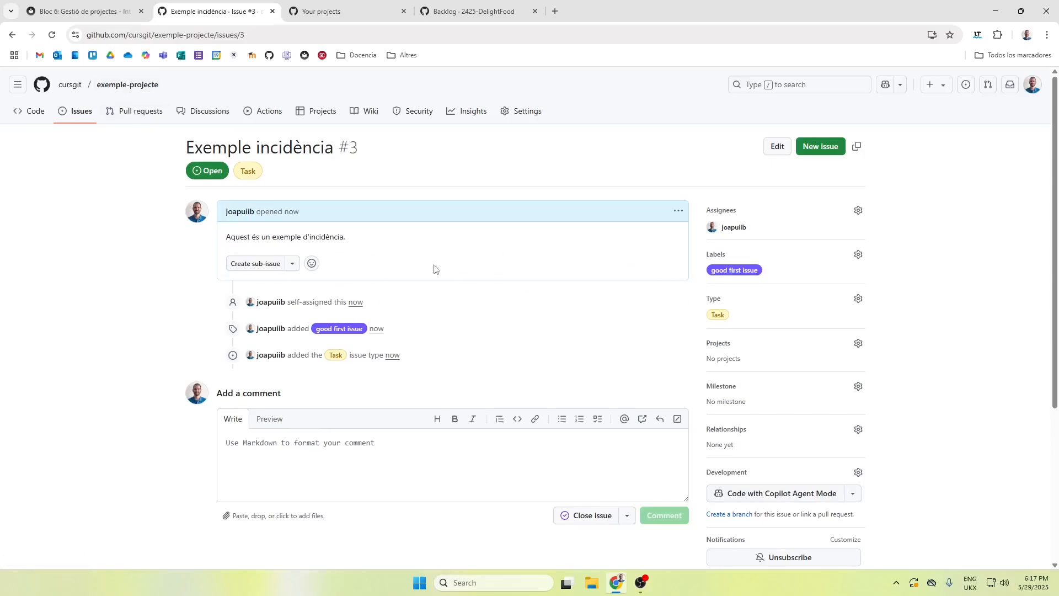
Step: Return to the main page of exemple-projecte and view its list of open issues
click(124, 88)
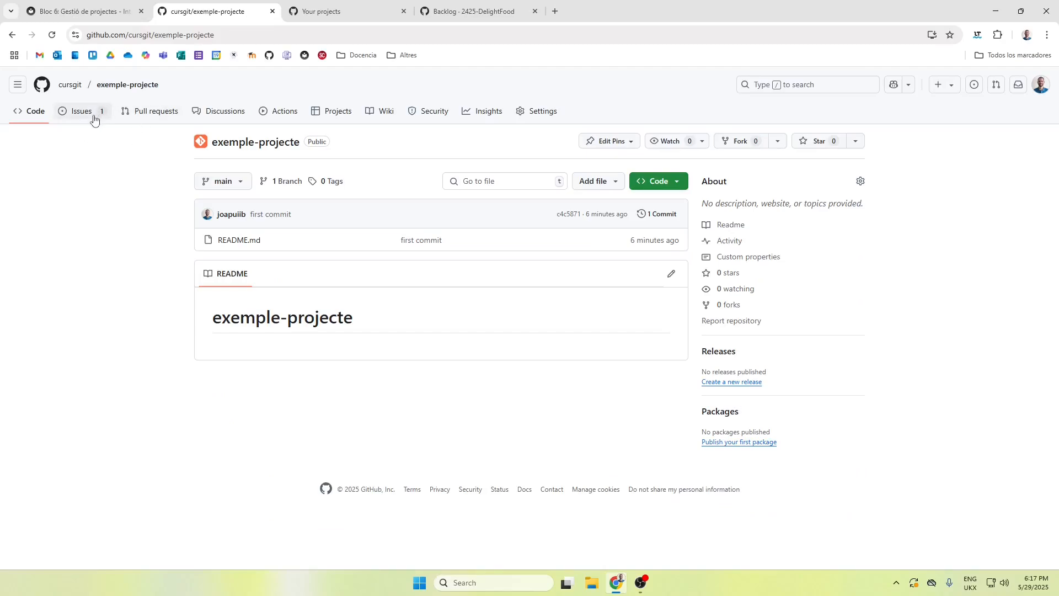
click(91, 113)
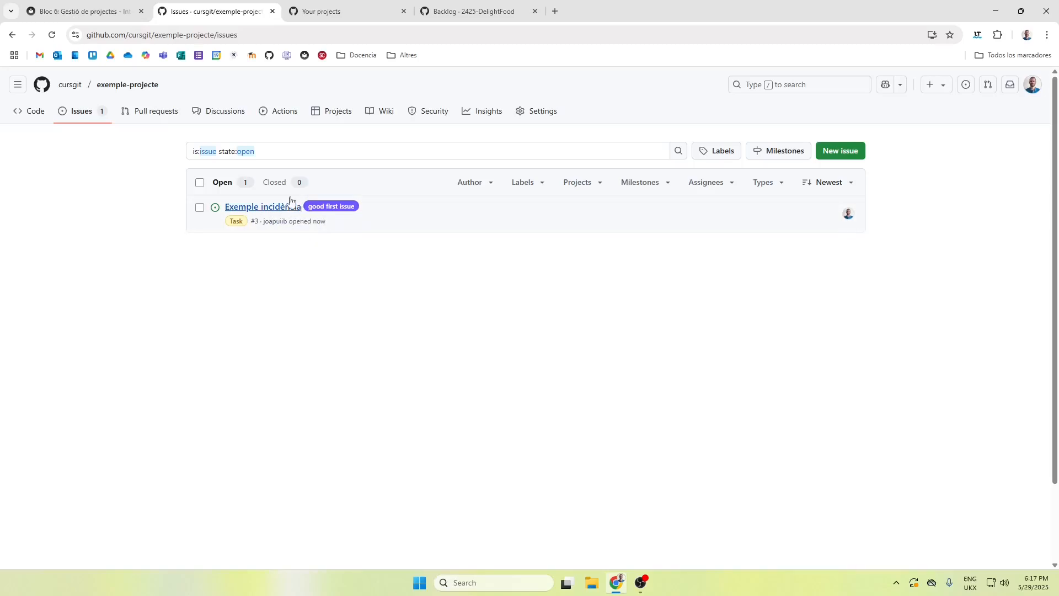
mouse_move(263, 213)
Step: Start a new milestone in the repository and title it "Versió 2.0"
click(759, 157)
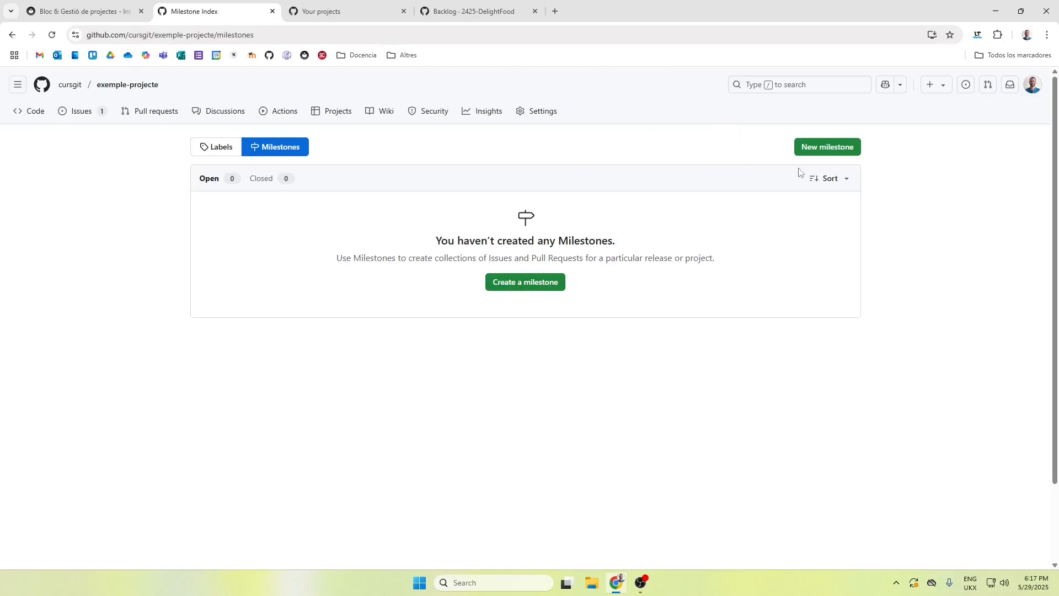
click(826, 148)
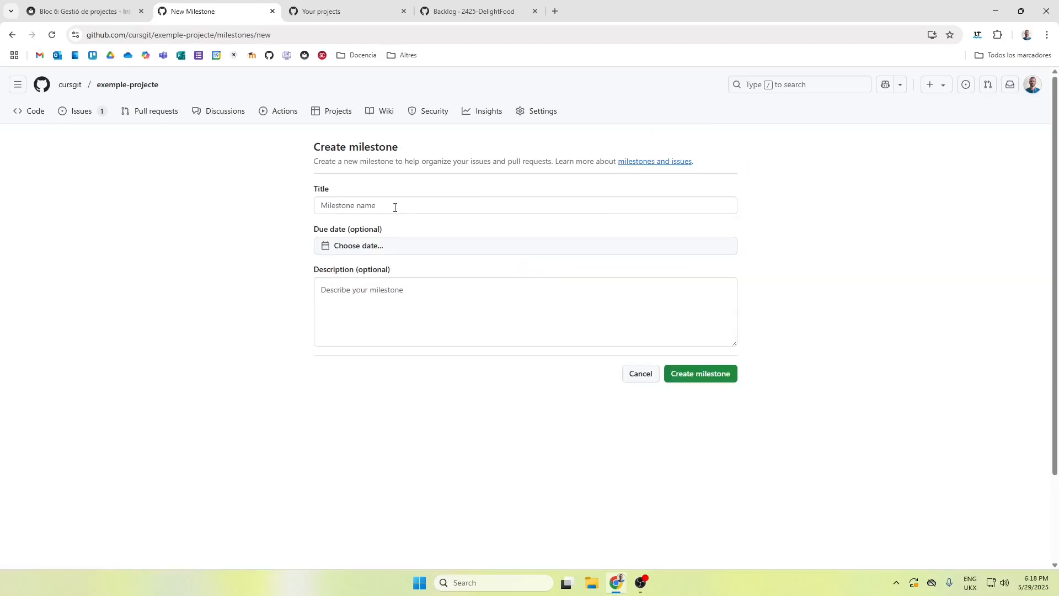
click(395, 207)
text(Versió 2.0)
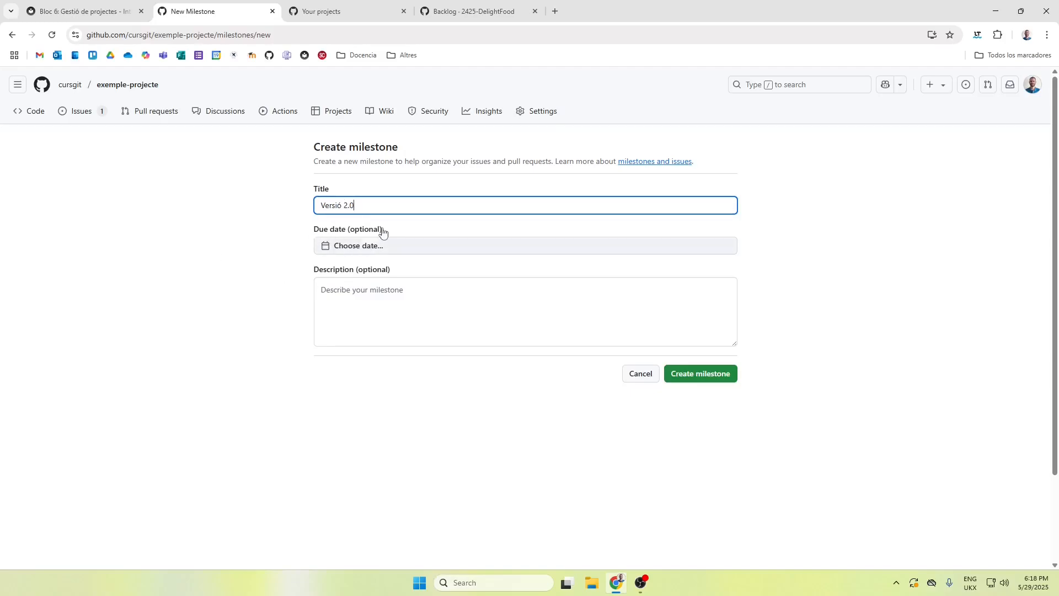
Step: Set the milestone's due date to Sep 1, 2025, and move on to its description field
click(351, 244)
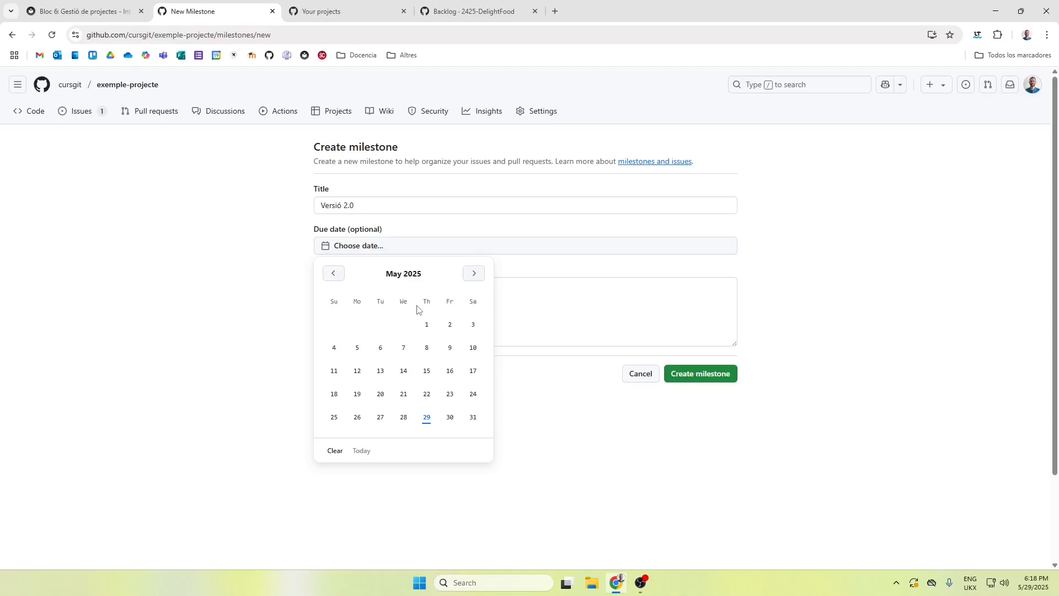
click(473, 275)
click(474, 276)
click(474, 275)
click(474, 276)
click(357, 325)
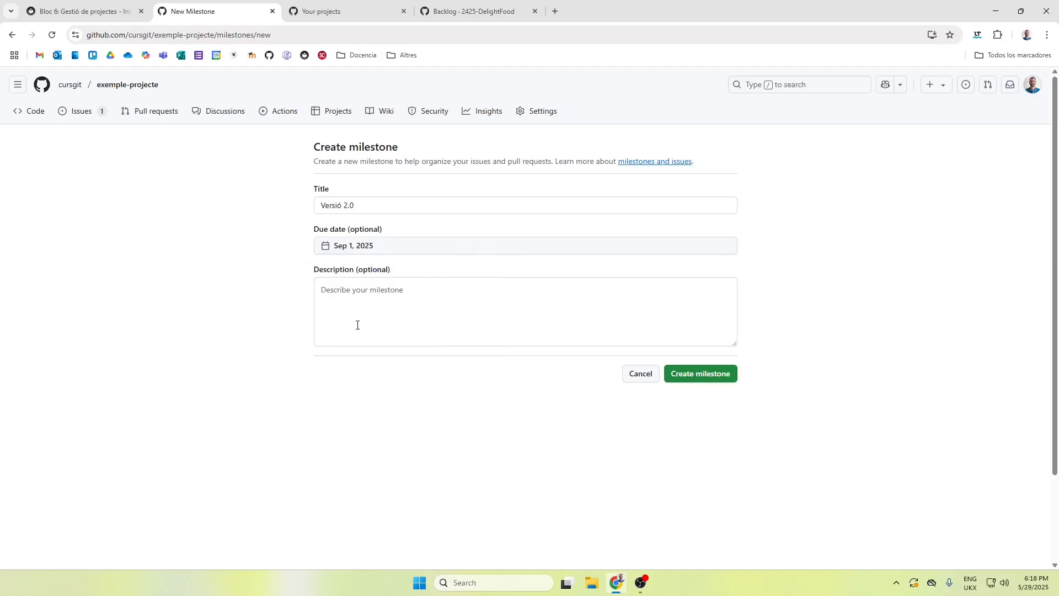
click(369, 301)
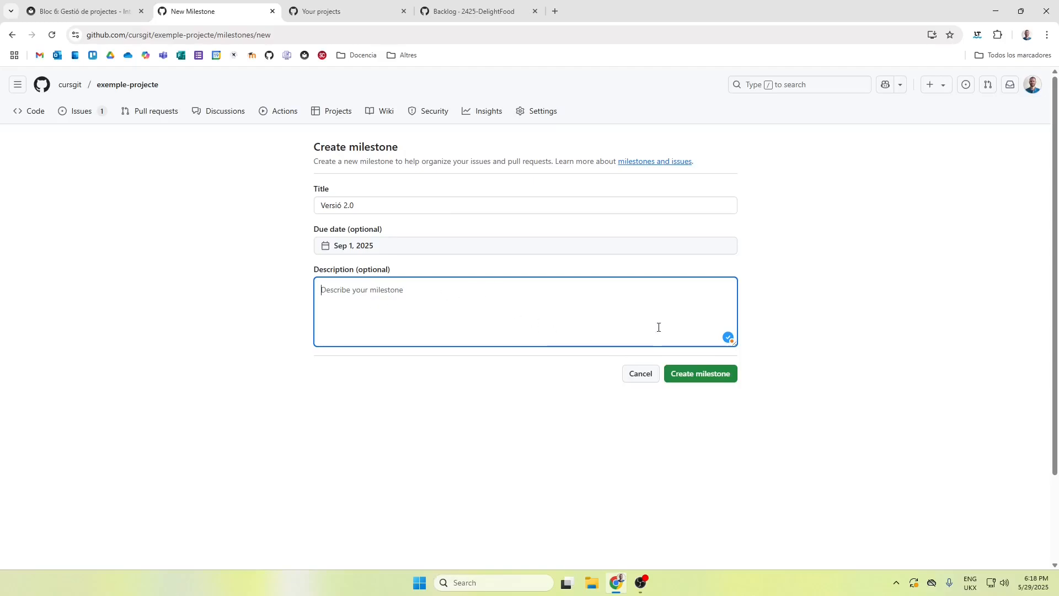
Step: Create the milestone without a description and open the "Exemple incidència" issue from the repository's issue list
click(697, 380)
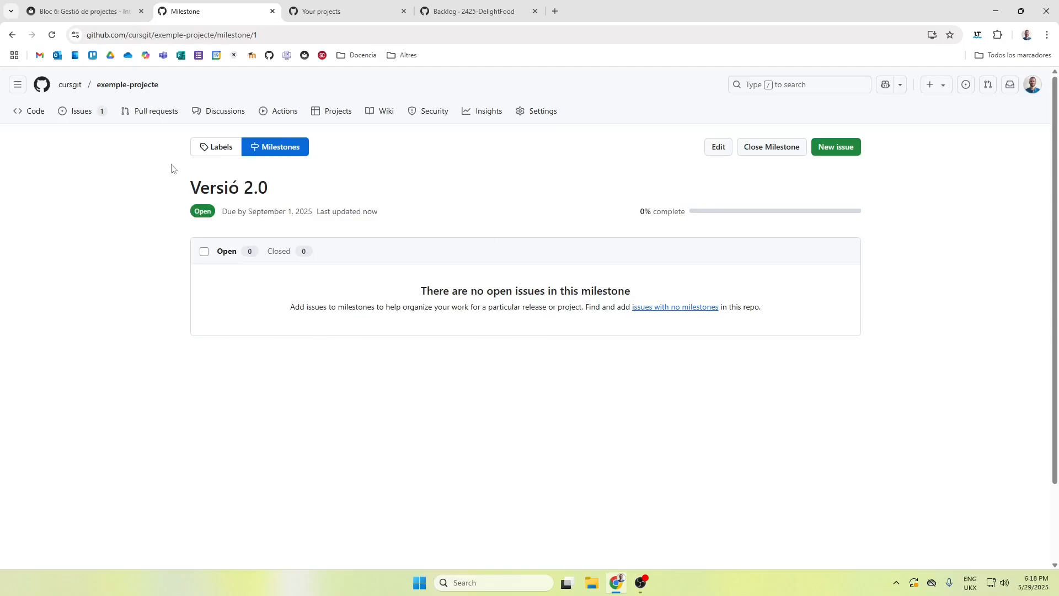
click(83, 113)
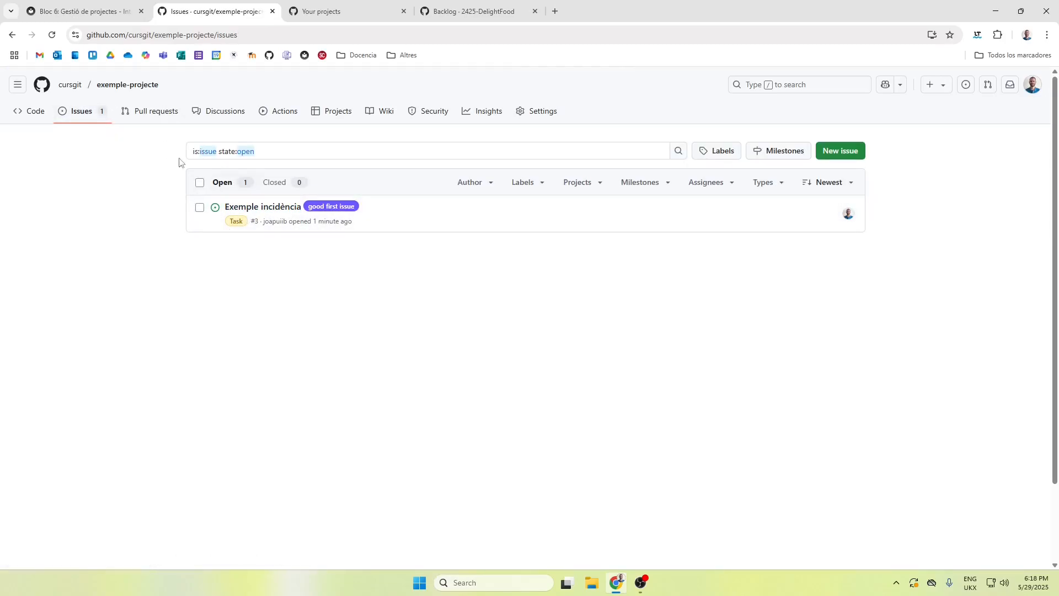
click(262, 206)
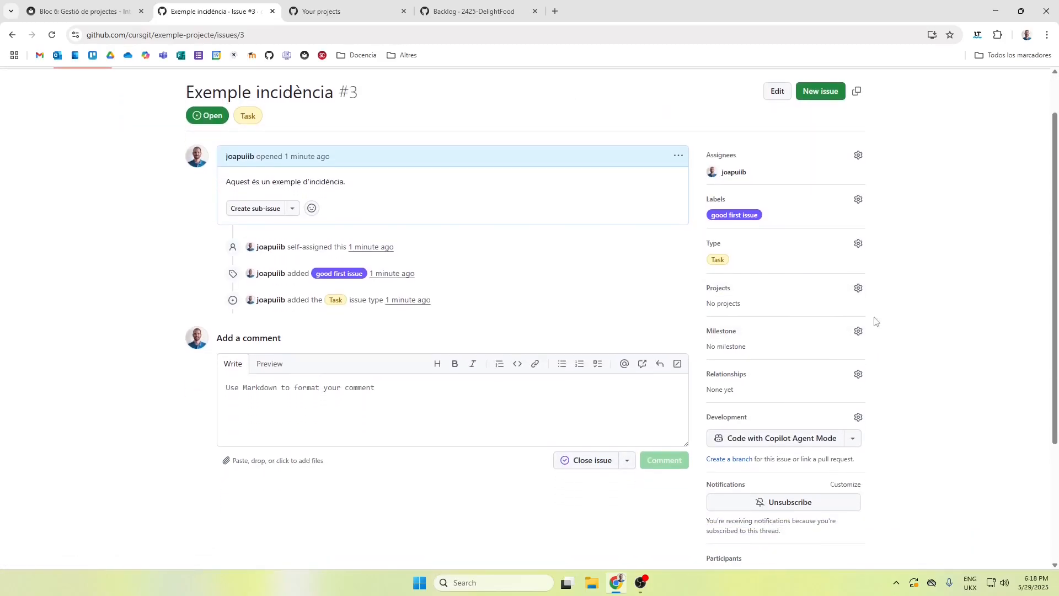
Step: Assign the issue to the "Versió 2.0" milestone and open that milestone's page from the issue
scroll(703, 246, down, 2)
scroll(605, 264, up, 1)
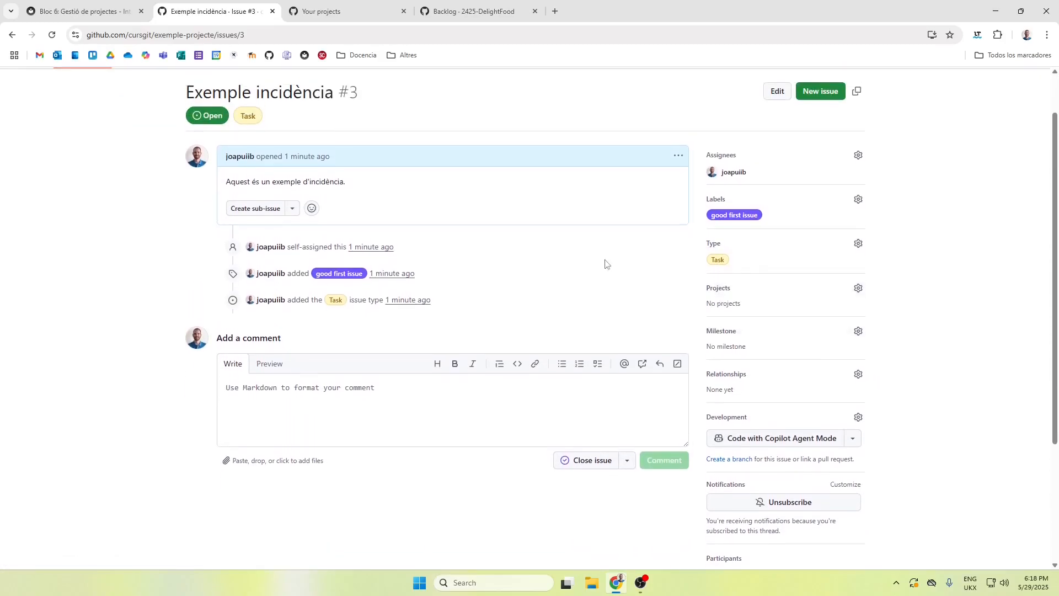
click(858, 331)
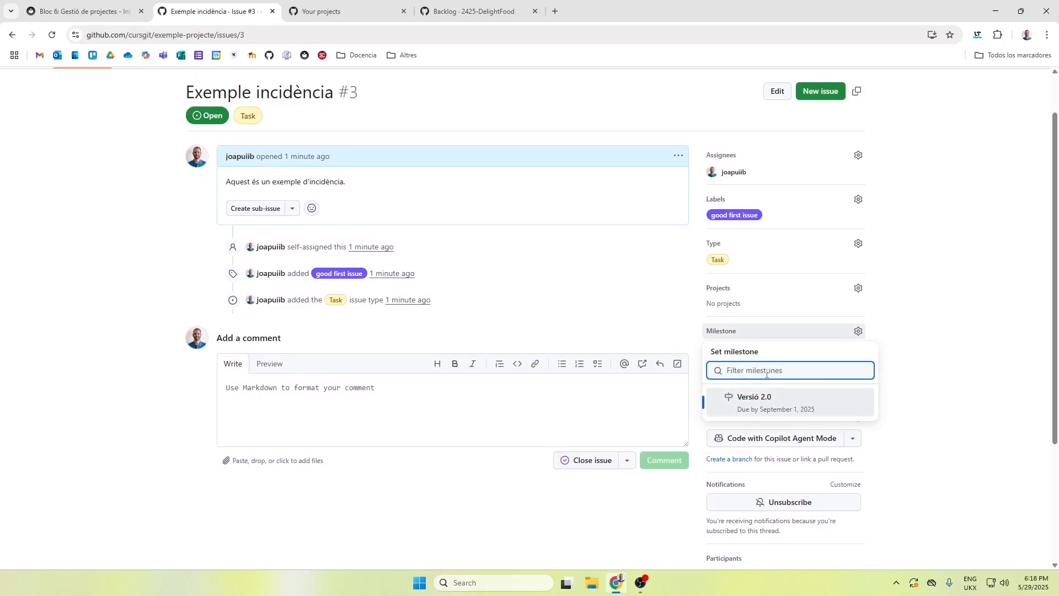
click(740, 408)
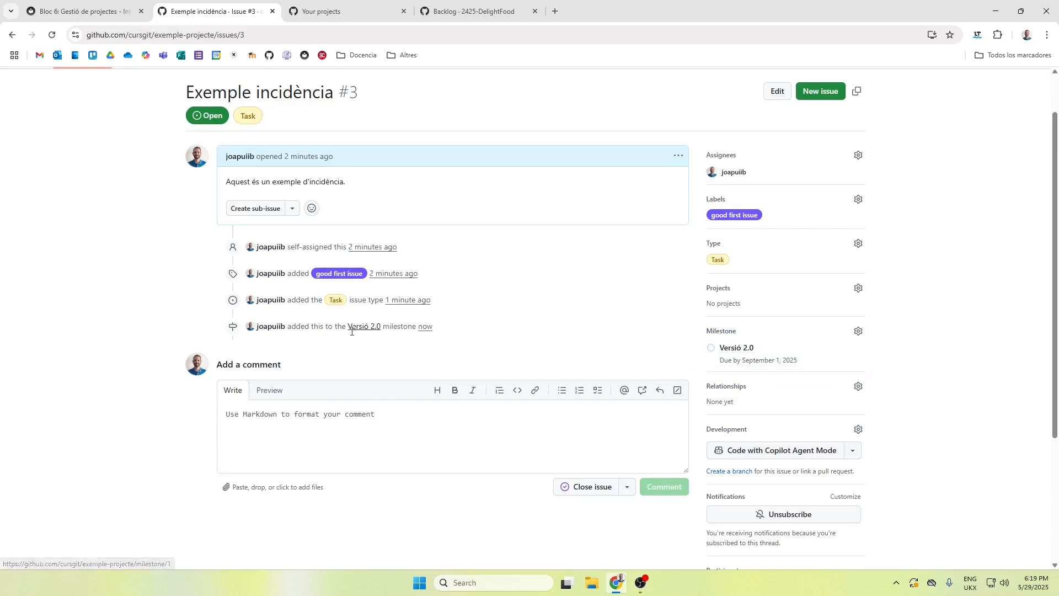
scroll(722, 386, up, 1)
click(732, 403)
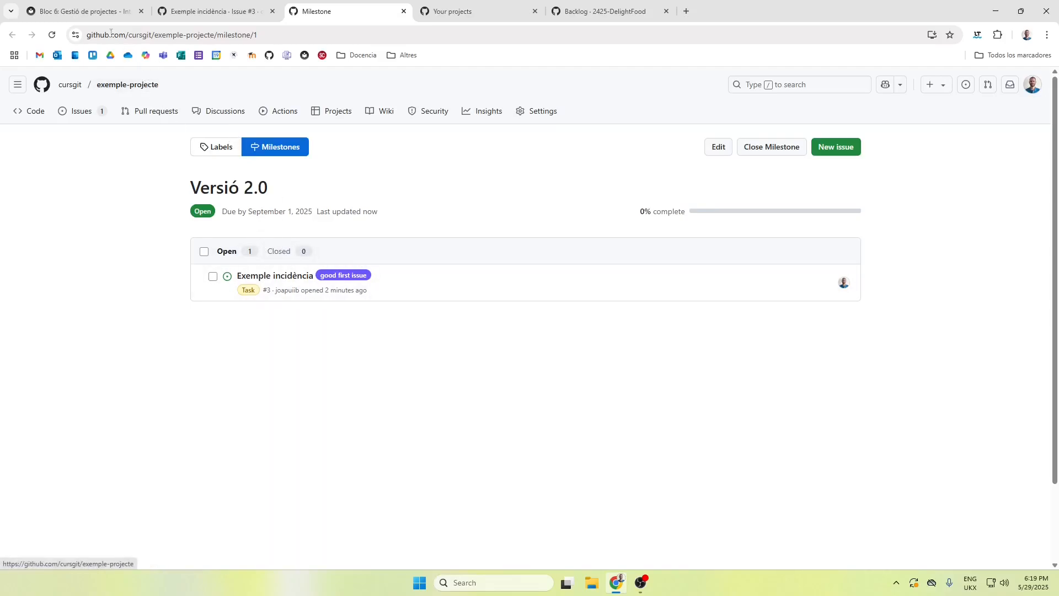
Step: Go from the course notes site to the curs-git repository and open its milestone "Preparació curs edició 24/25"
click(99, 11)
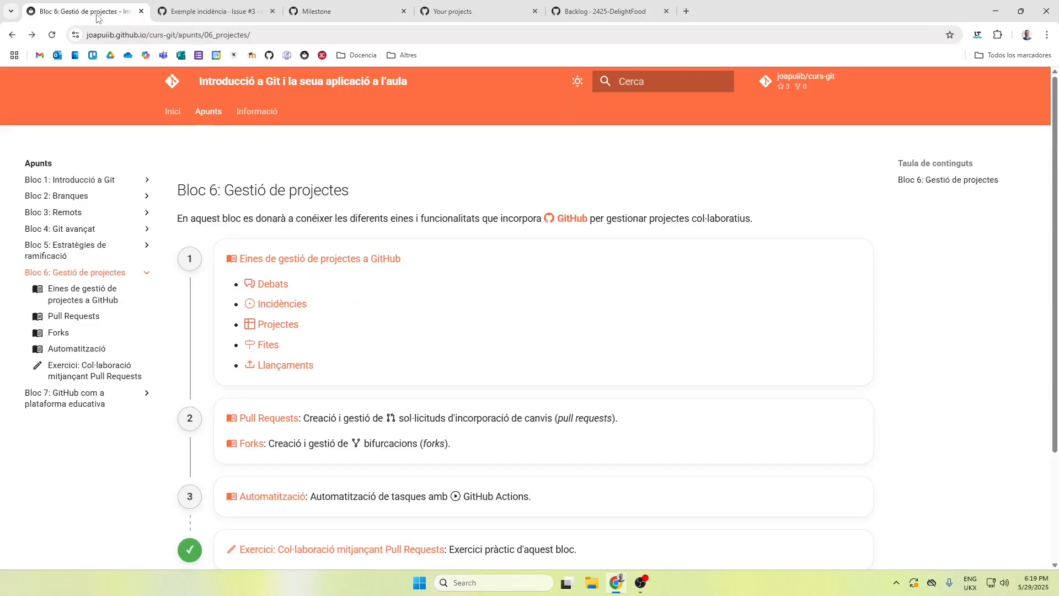
click(790, 82)
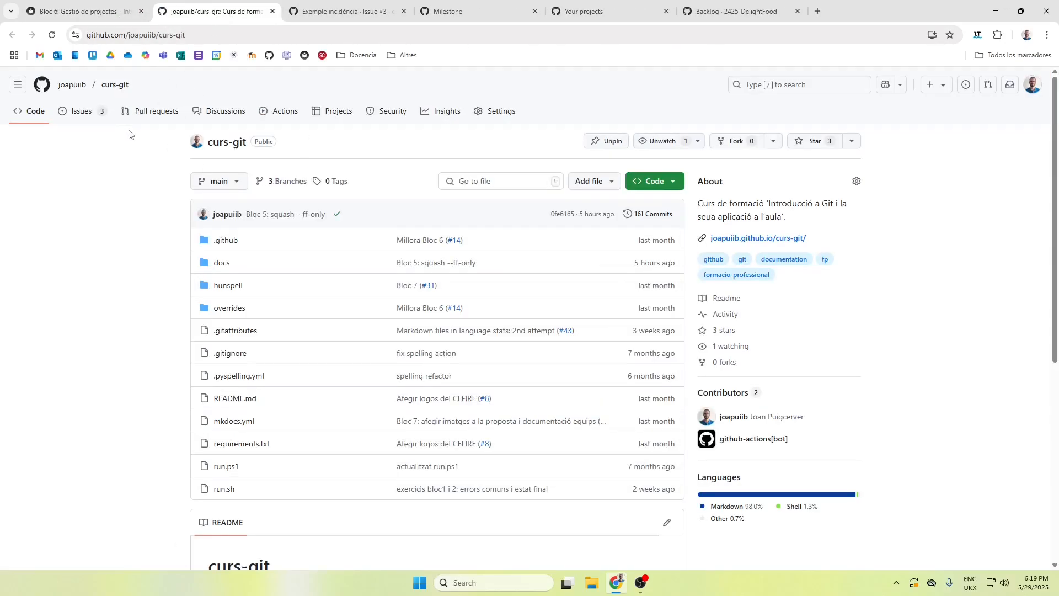
click(94, 113)
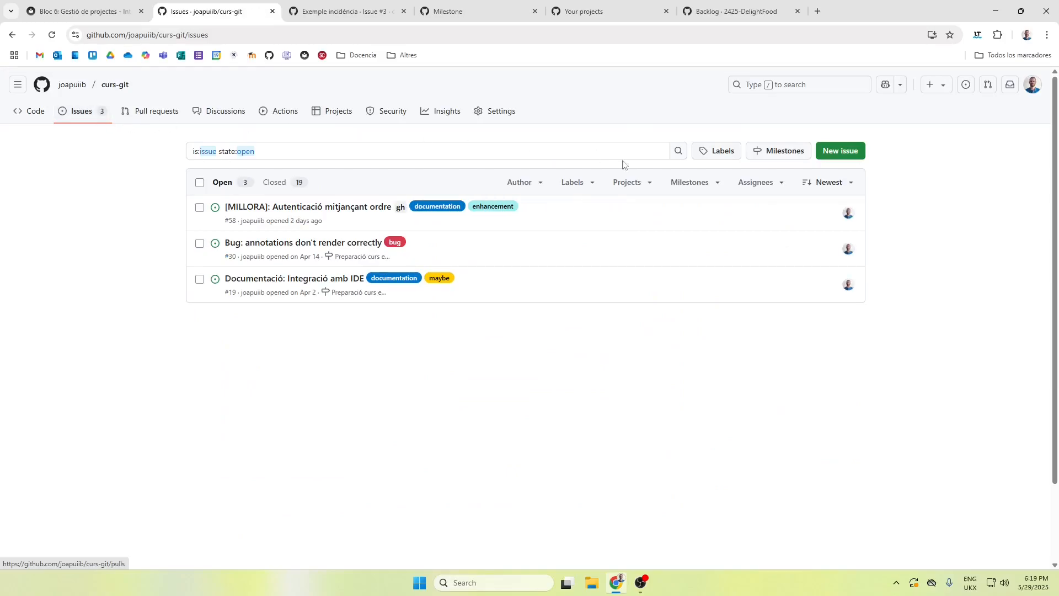
click(760, 155)
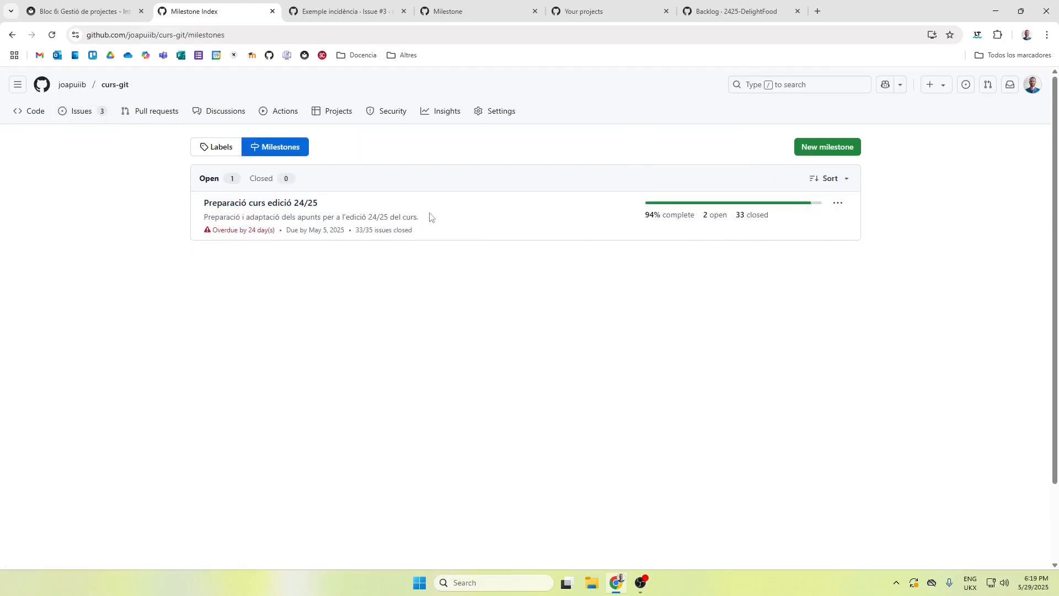
click(314, 205)
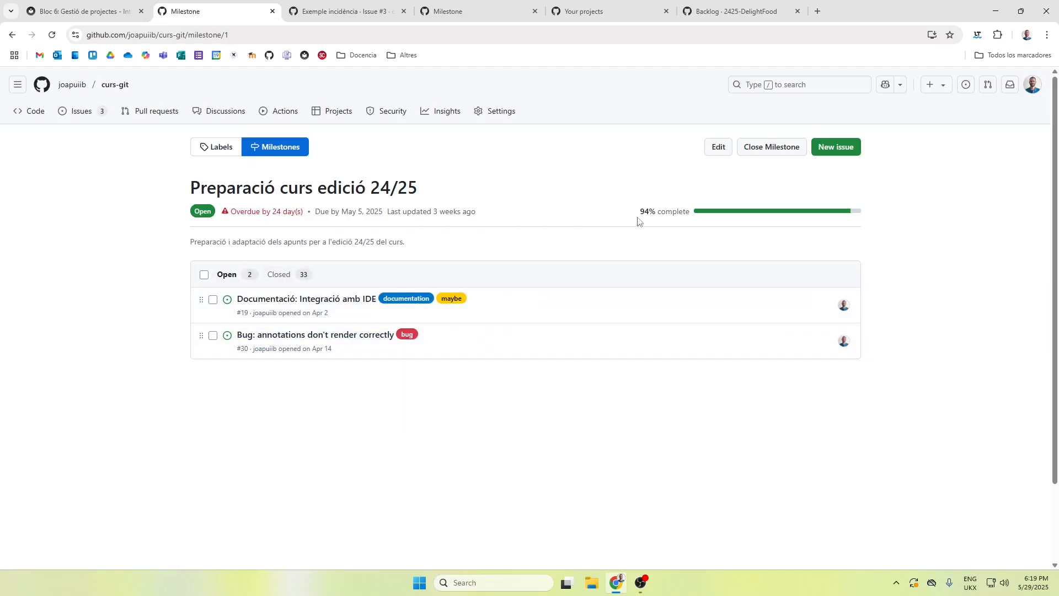
Step: Review the milestone's completion percentage and its closed and open issues, and close the curs-git page
drag(638, 211, 673, 213)
click(298, 274)
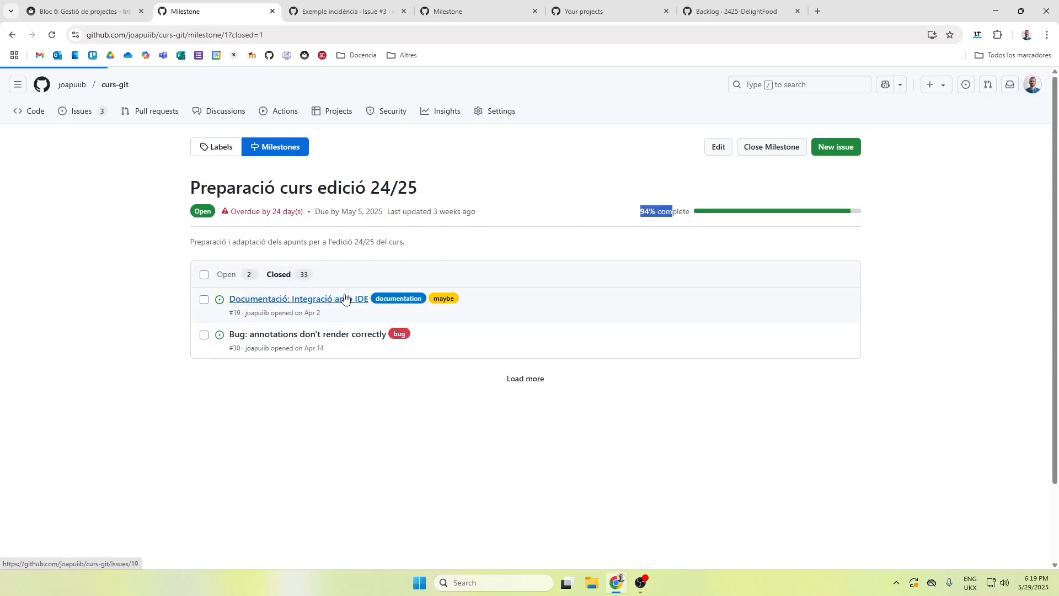
scroll(420, 307, down, 10)
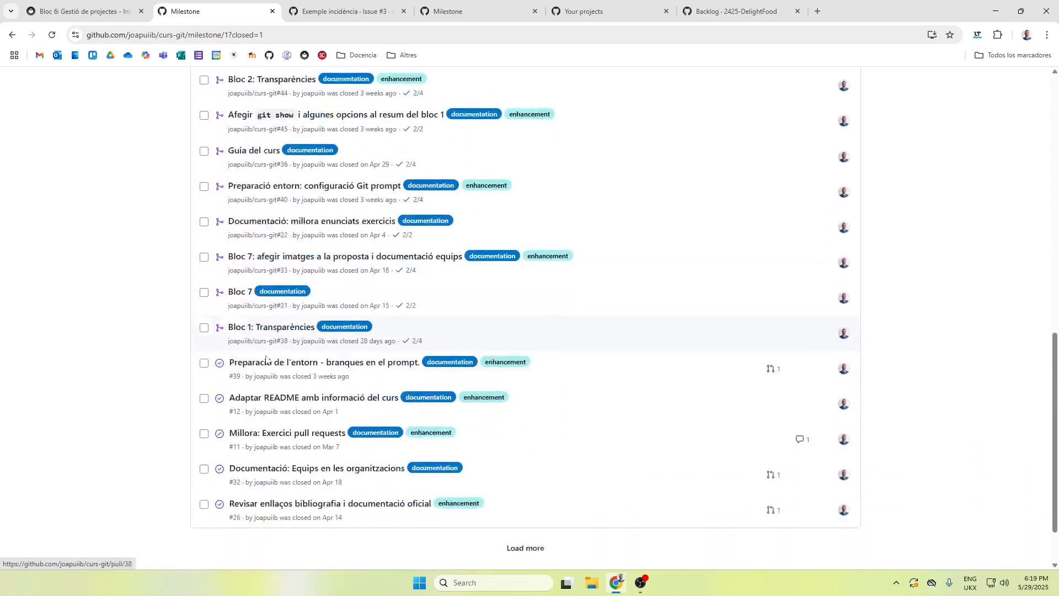
scroll(265, 360, up, 10)
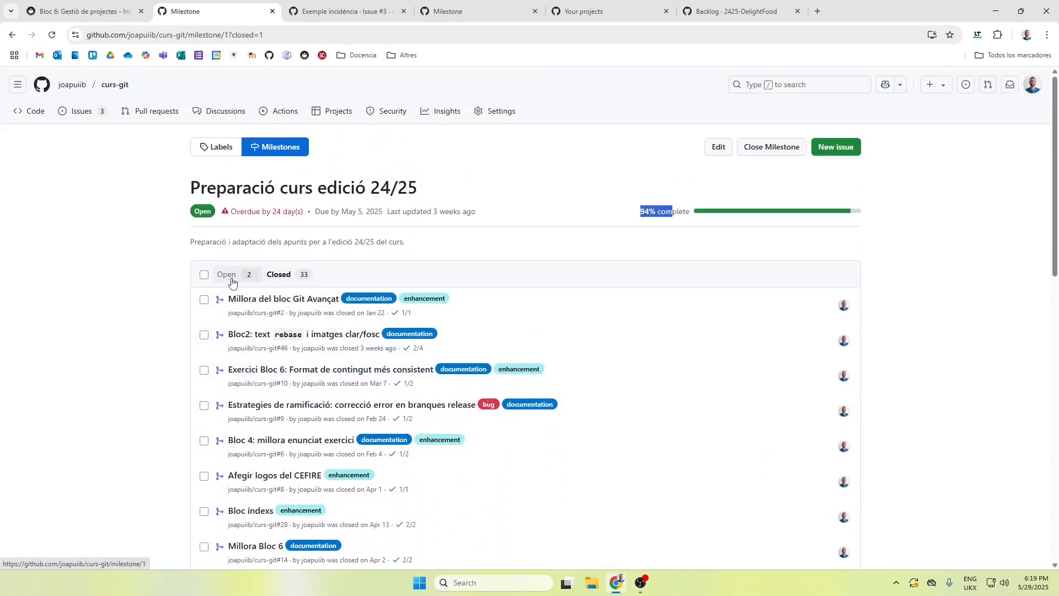
click(231, 280)
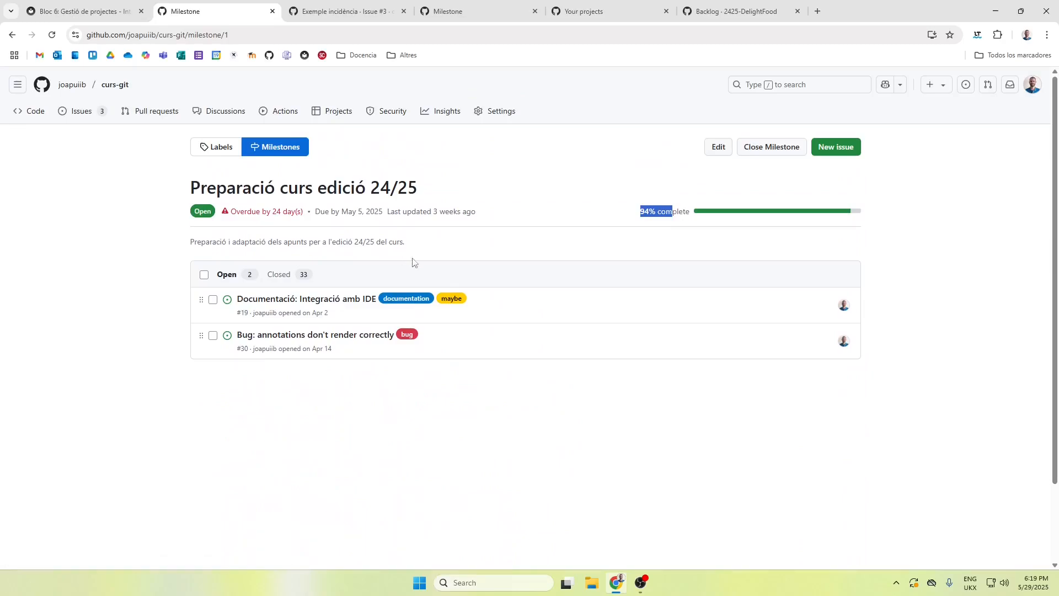
click(466, 386)
middle_click(218, 14)
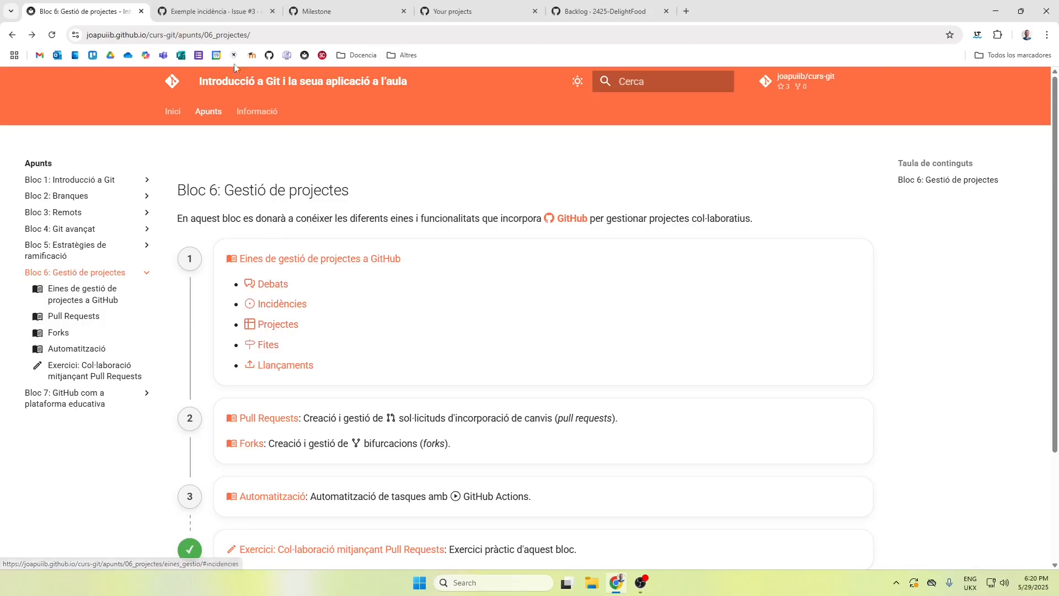
Step: Return to the "Exemple incidència" issue and start a new project from the repository's projects page
click(232, 12)
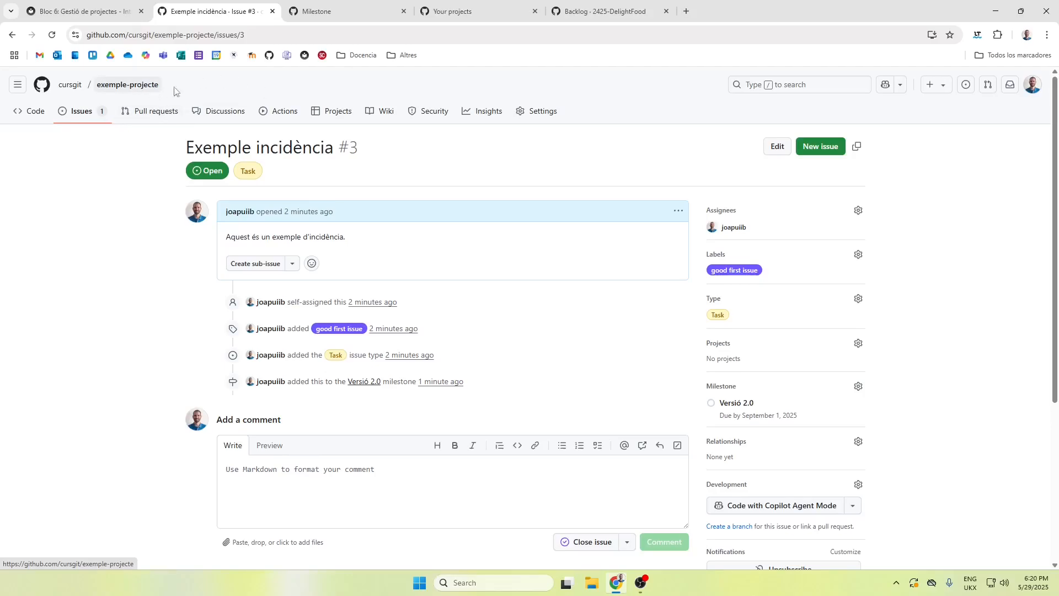
click(317, 114)
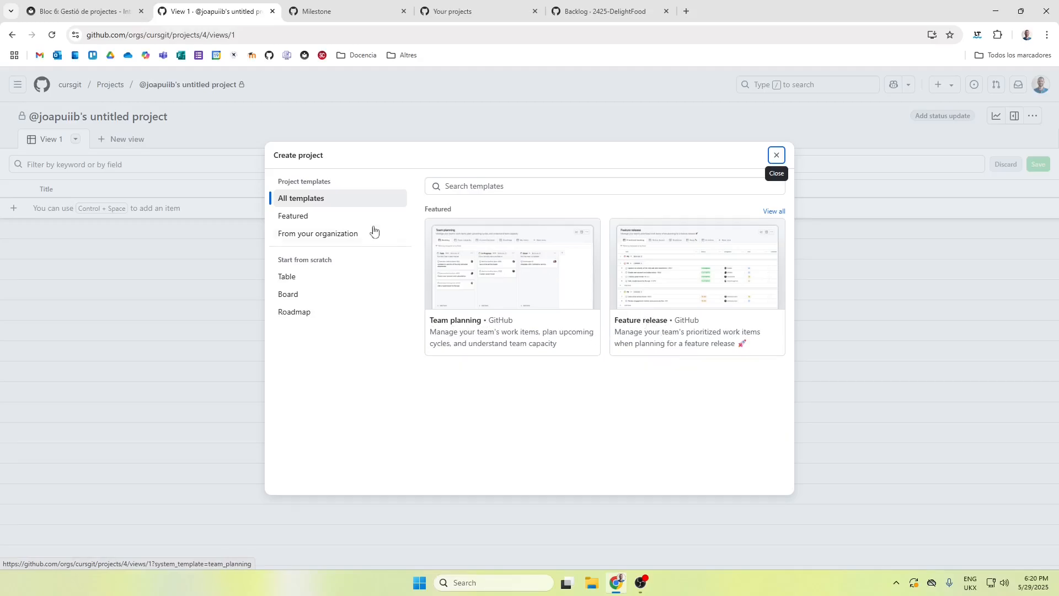
Step: Browse the featured project templates, such as Kanban, Iterative development and Roadmap, and return to all templates
click(331, 218)
scroll(515, 266, down, 5)
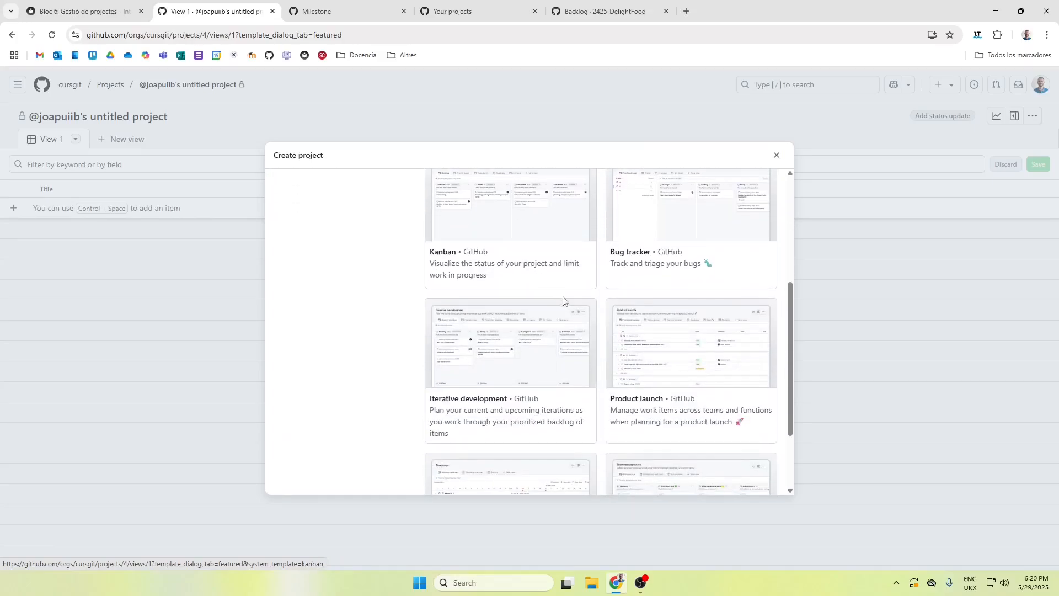
scroll(563, 303, up, 2)
scroll(581, 299, down, 2)
scroll(583, 302, down, 1)
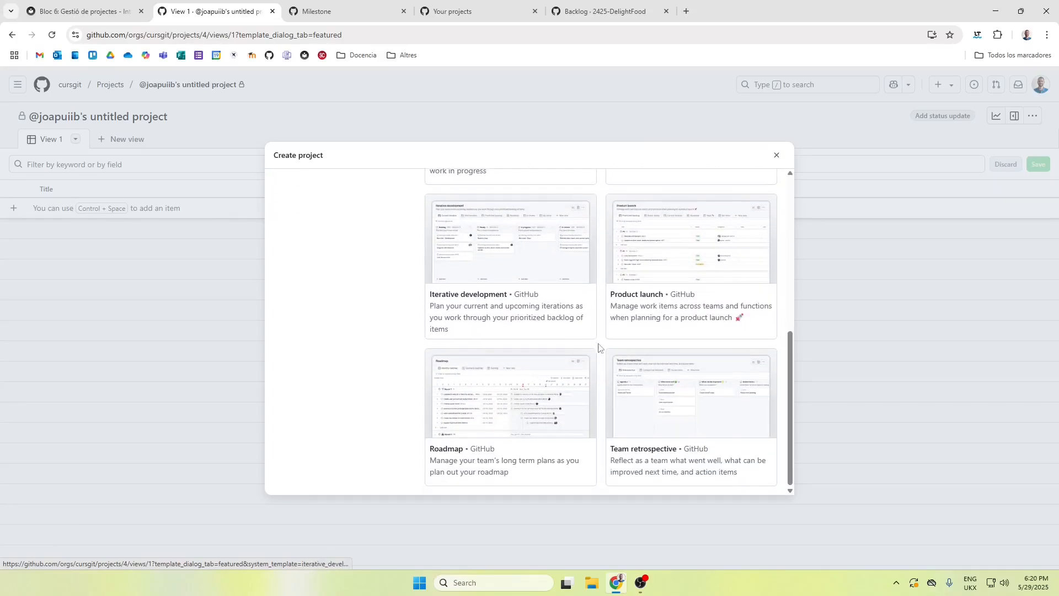
scroll(596, 364, up, 1)
scroll(488, 363, up, 2)
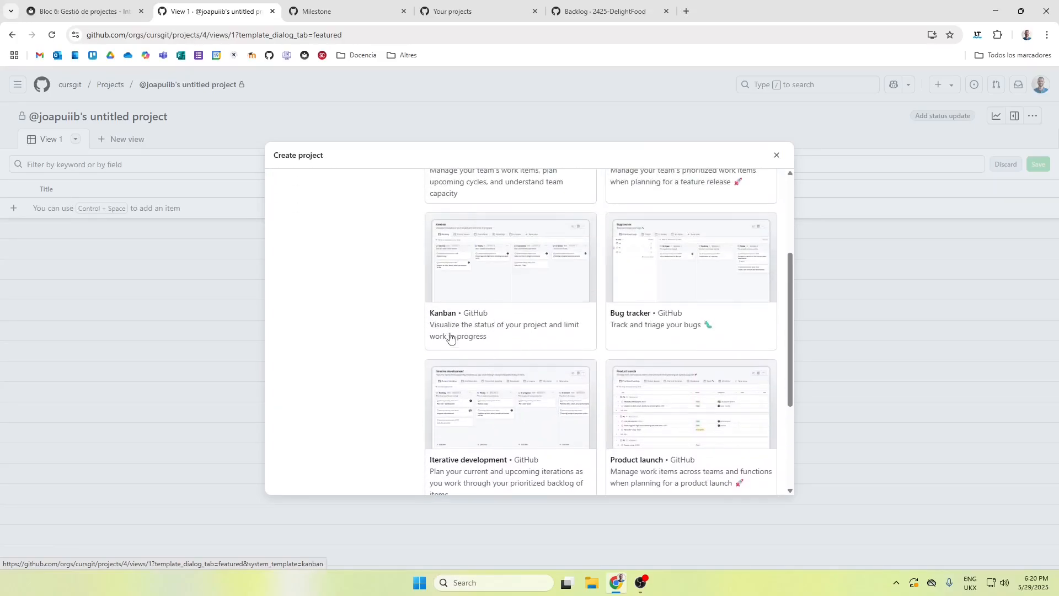
scroll(646, 330, up, 3)
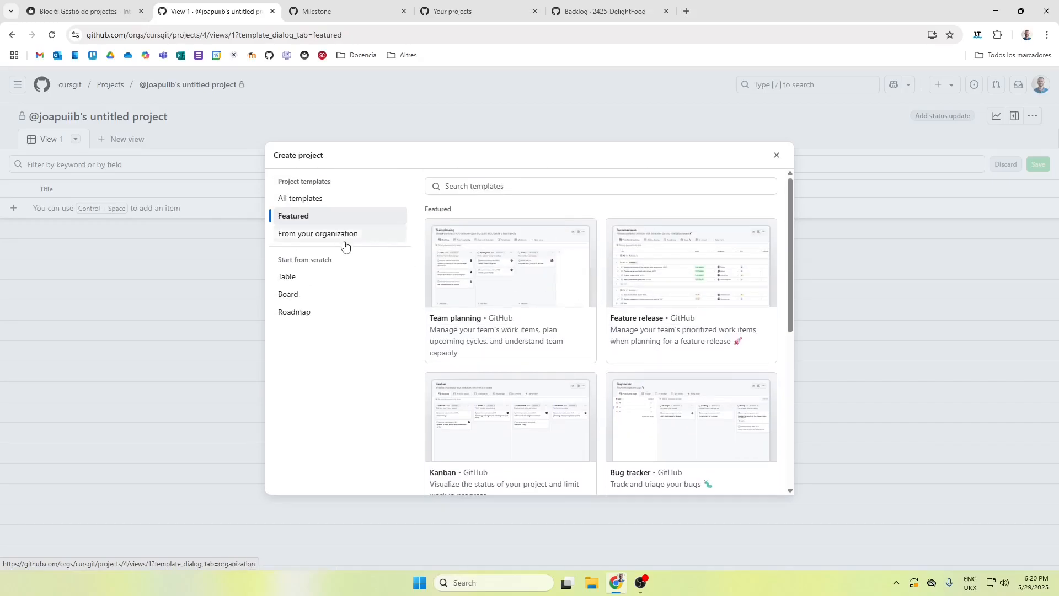
click(314, 200)
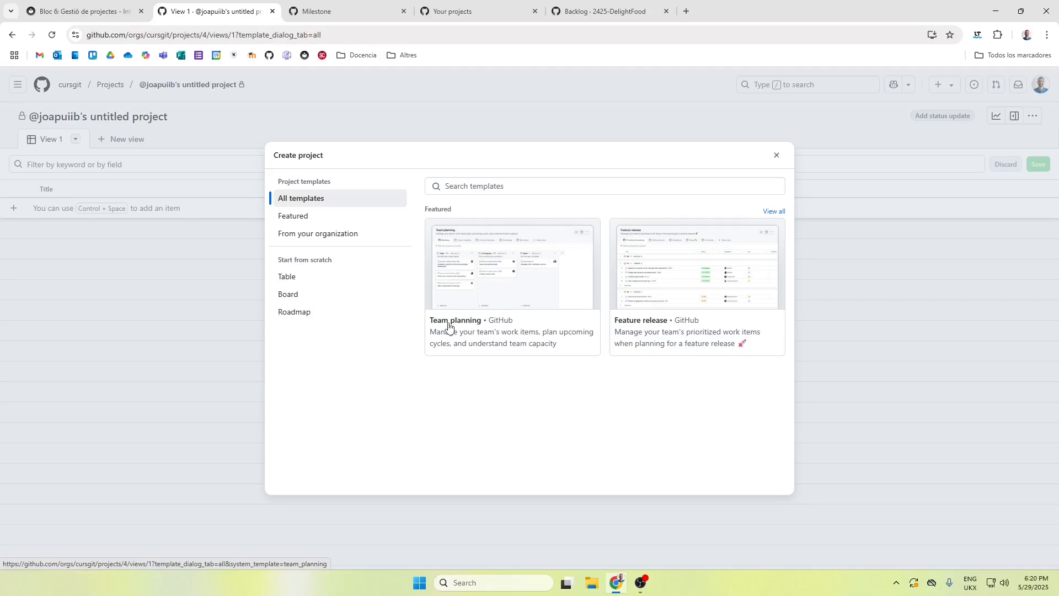
Step: Create a project from the Team planning template with the name "Projecte d'exemple"
click(494, 316)
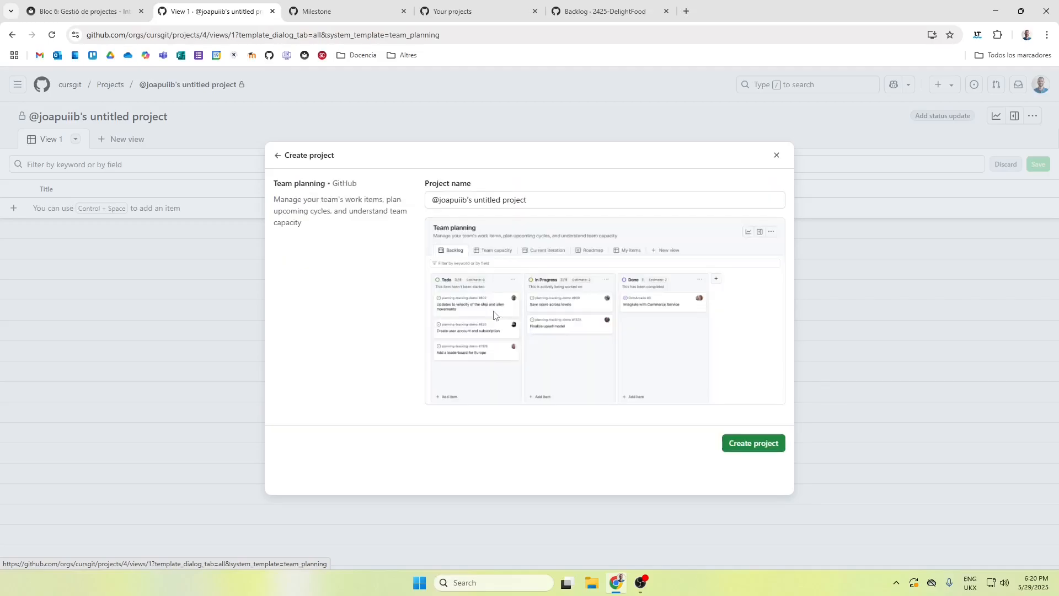
drag(560, 199, 435, 202)
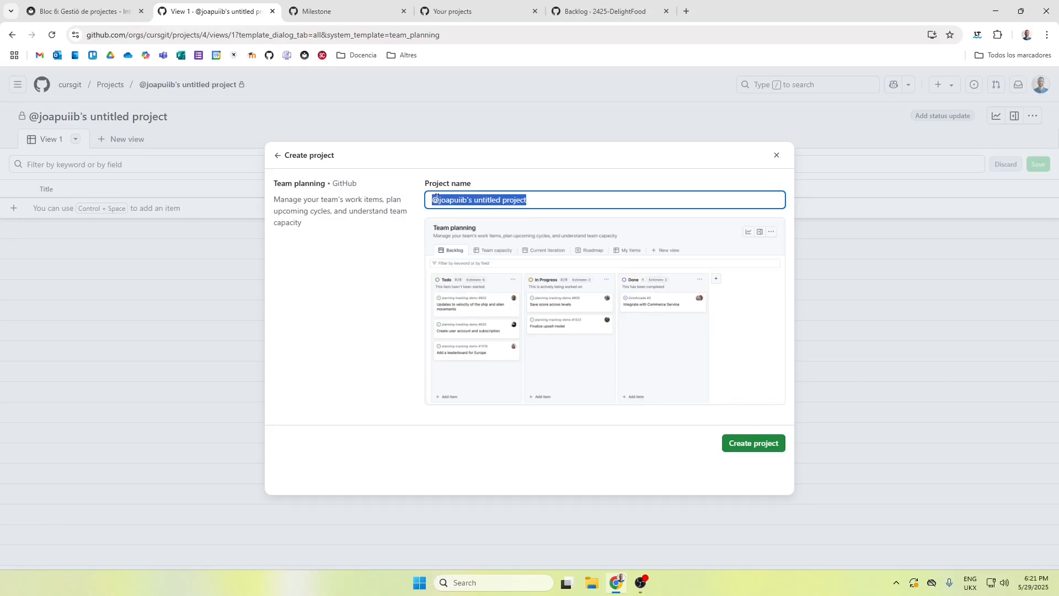
text(Projecte d'exemple)
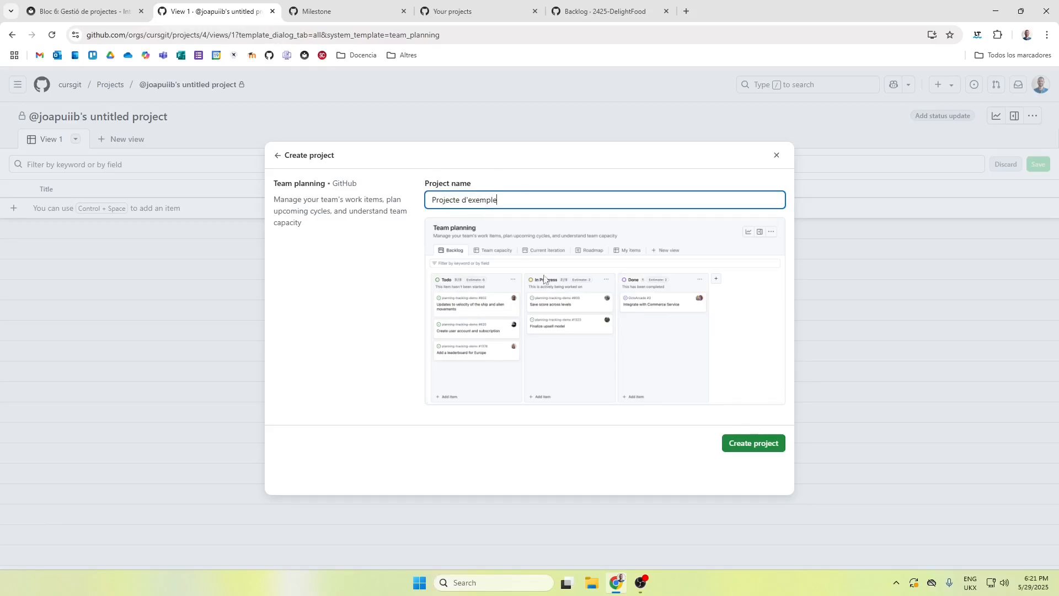
click(753, 449)
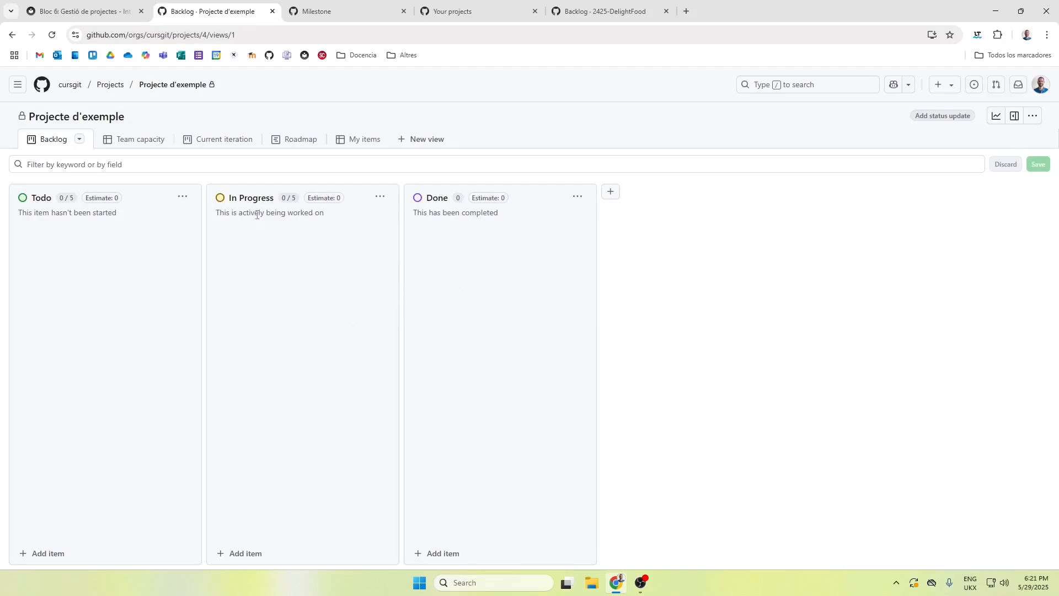
Step: Look through the new project's Team capacity, Current iteration and Roadmap views and return to the Backlog board
click(146, 139)
click(213, 139)
click(280, 140)
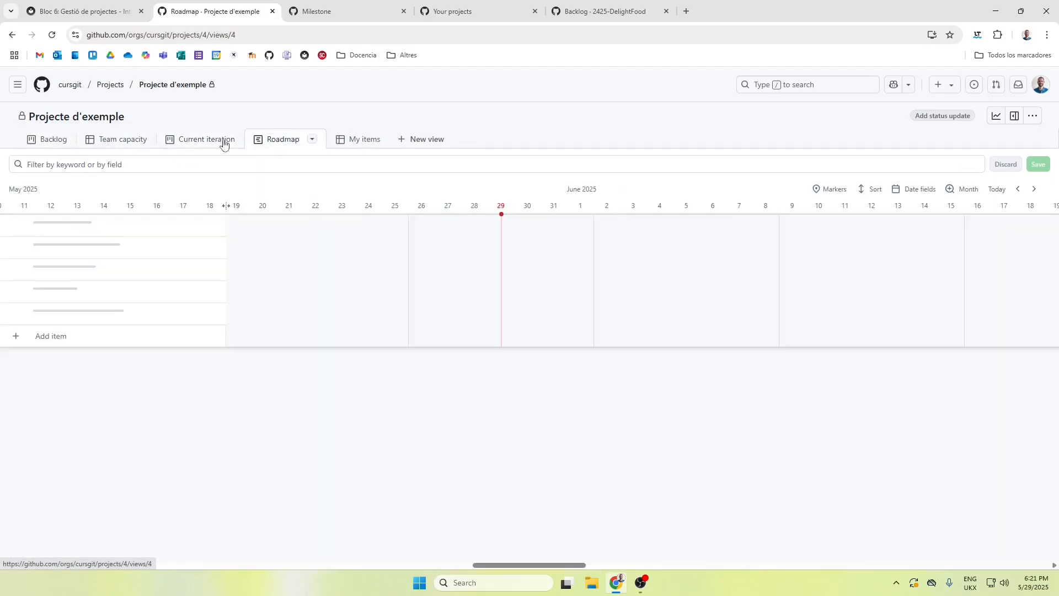
click(56, 140)
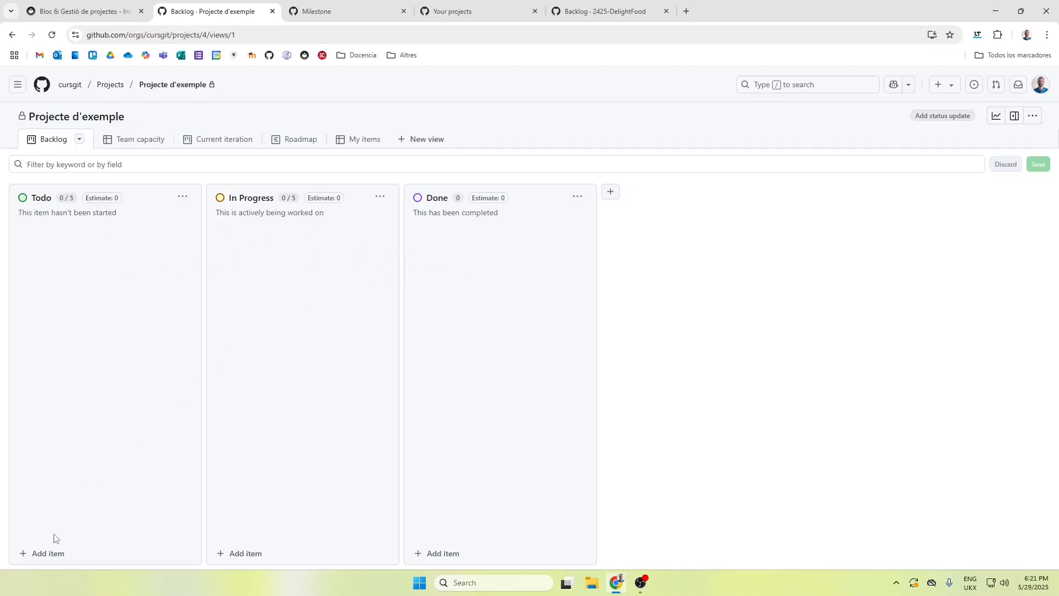
Step: Add a draft item titled "Nova tasca" to the Todo column of the Backlog board
click(50, 554)
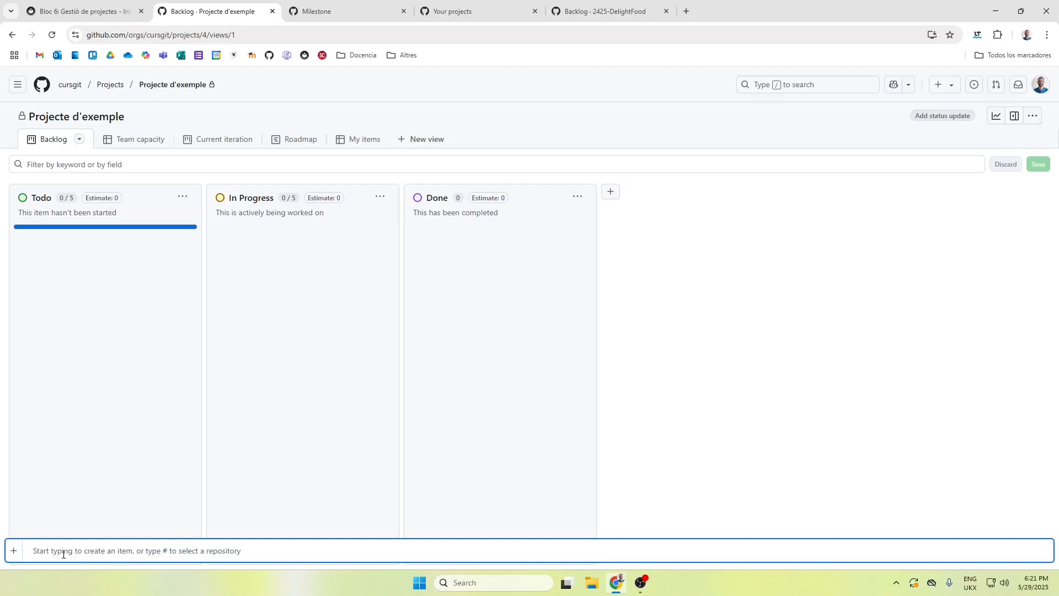
text(Nova tasca)
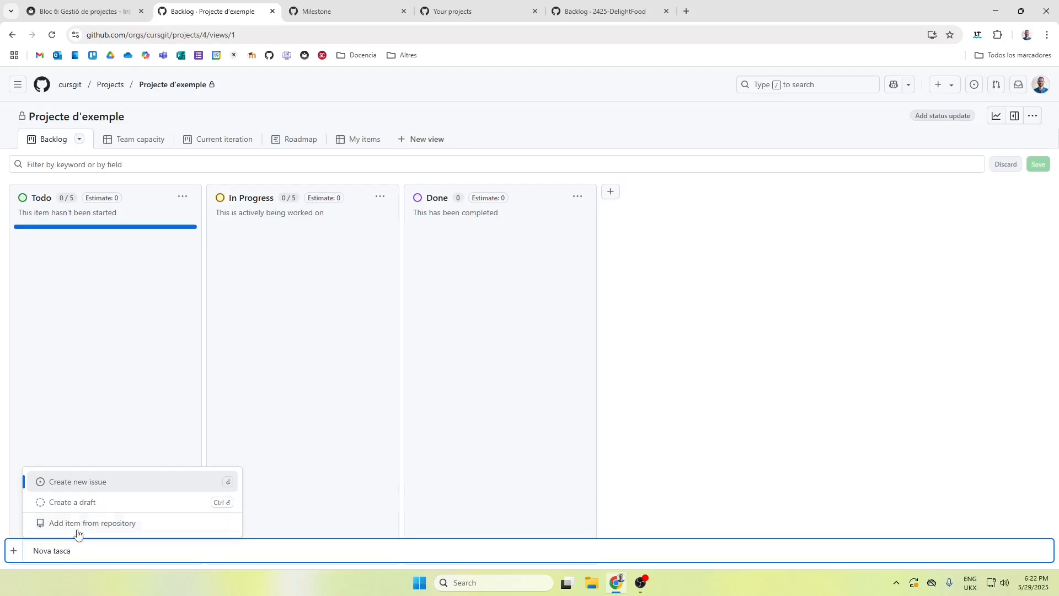
click(83, 508)
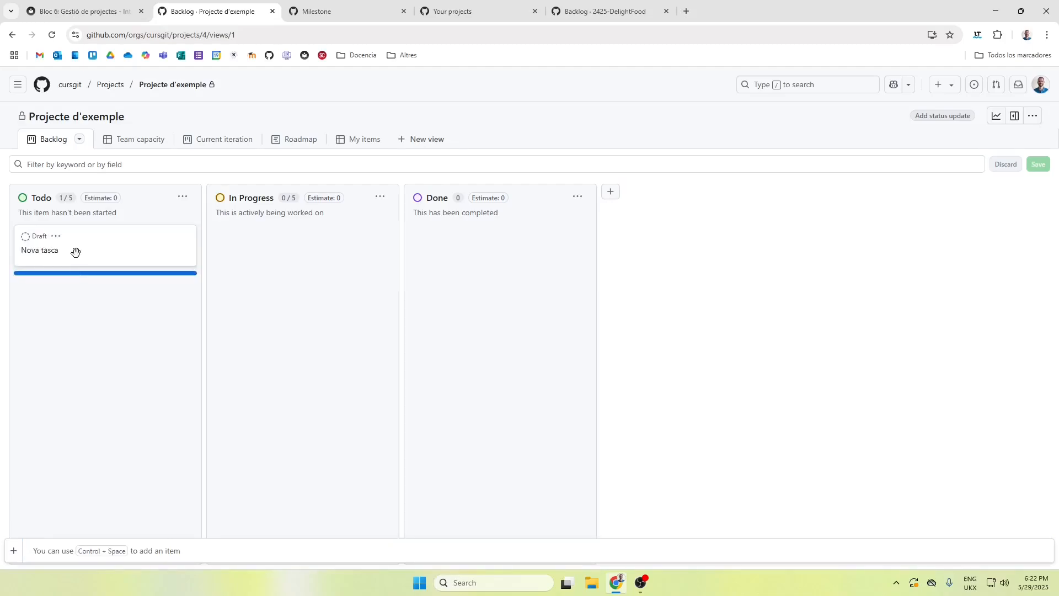
Step: Add the existing issue "Exemple incidència" from the exemple-projecte repository to the project board
click(85, 550)
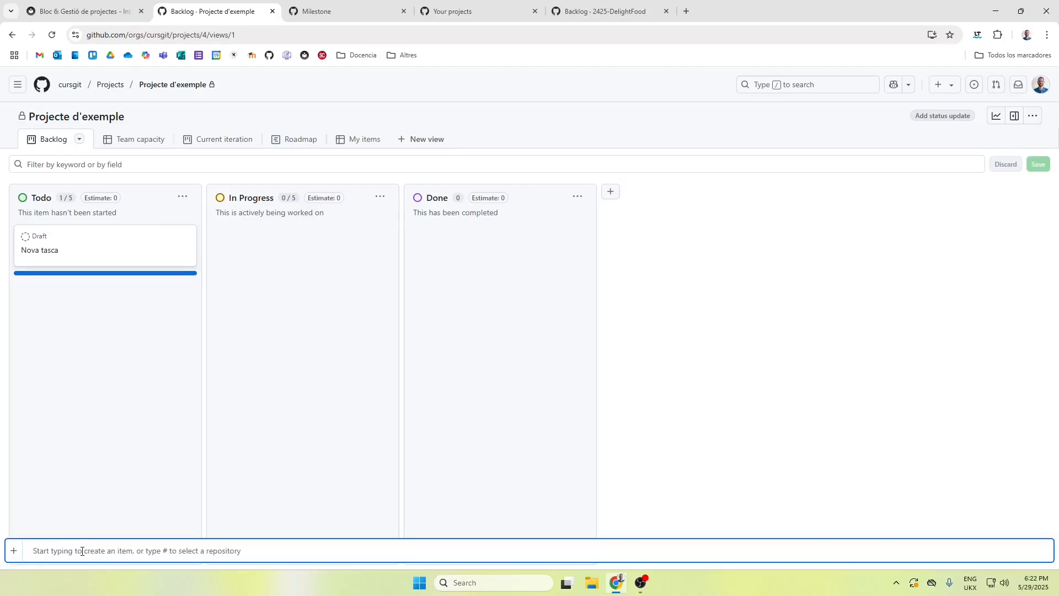
click(13, 551)
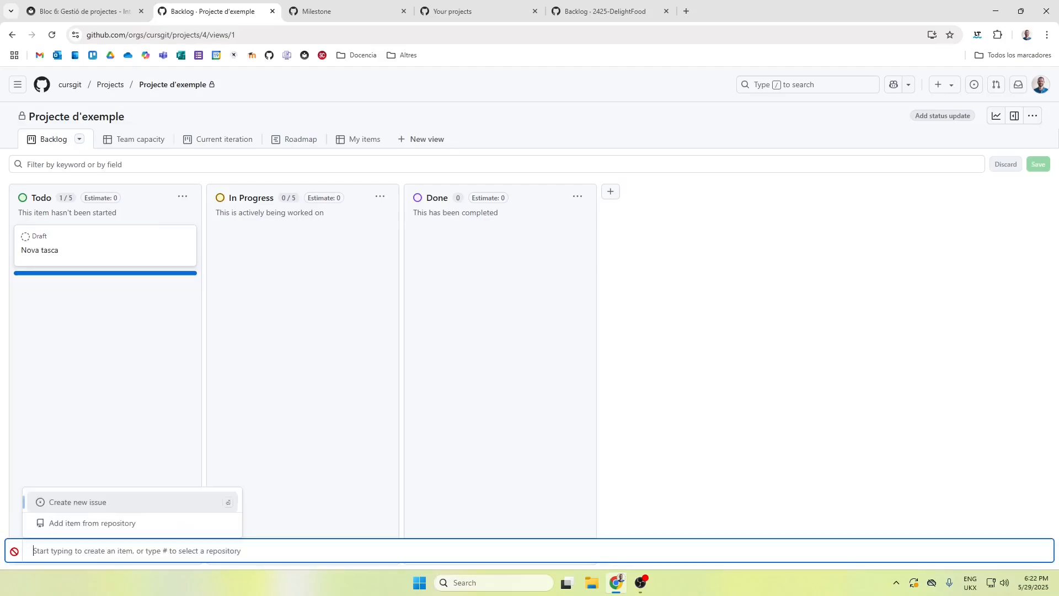
click(71, 524)
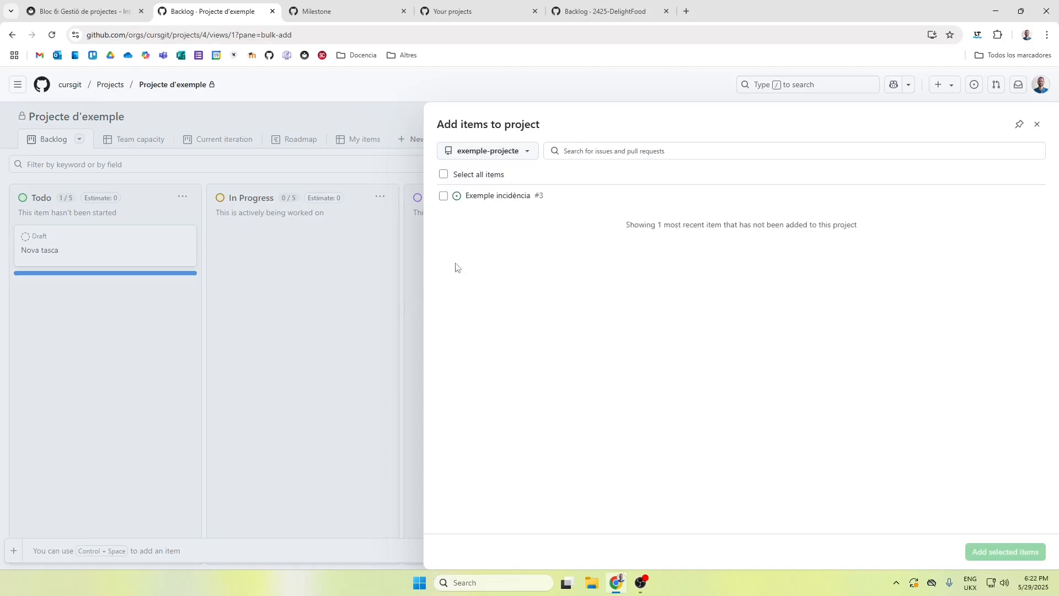
click(443, 196)
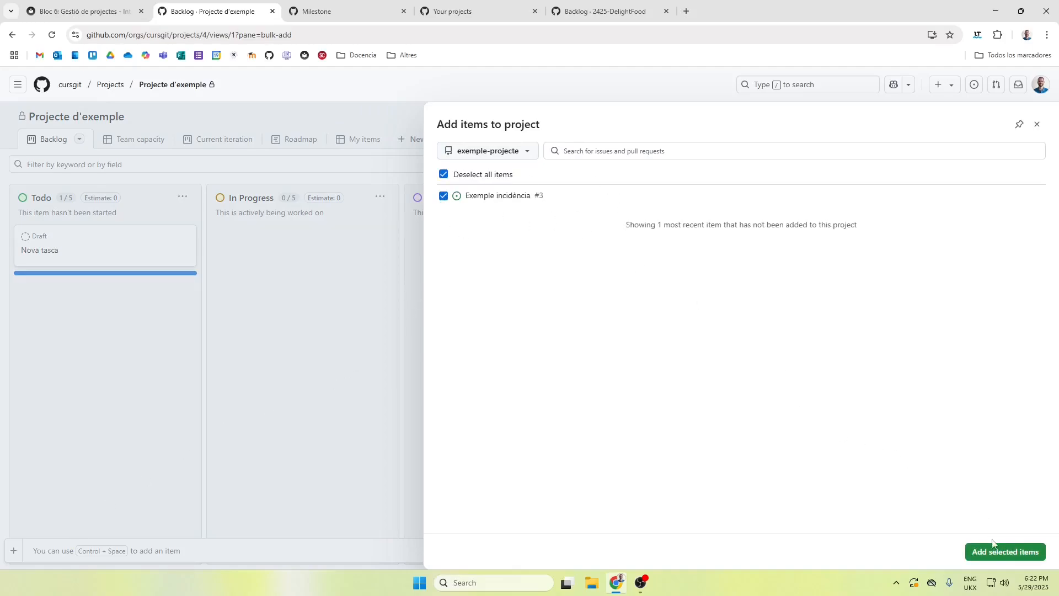
click(994, 550)
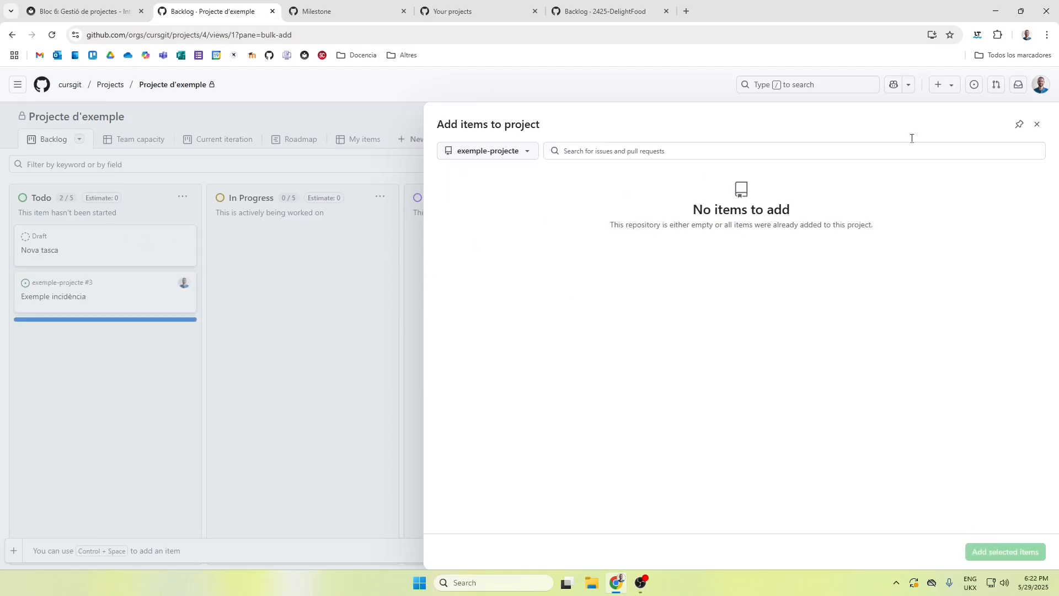
click(1036, 124)
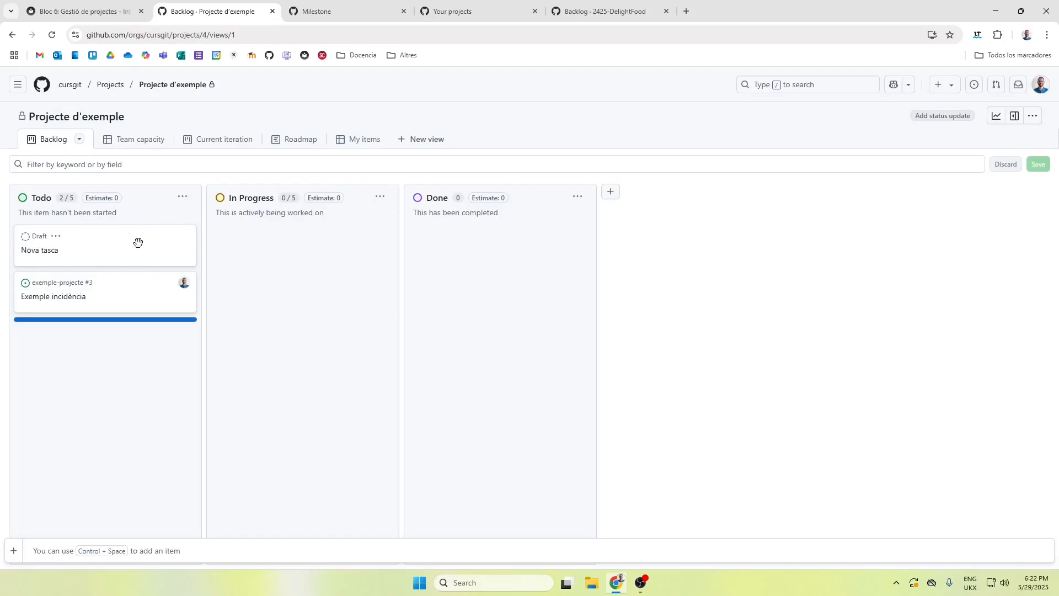
Step: Move the "Nova tasca" draft below "Exemple incidència" and remove the Todo column's item limit
drag(128, 246, 183, 273)
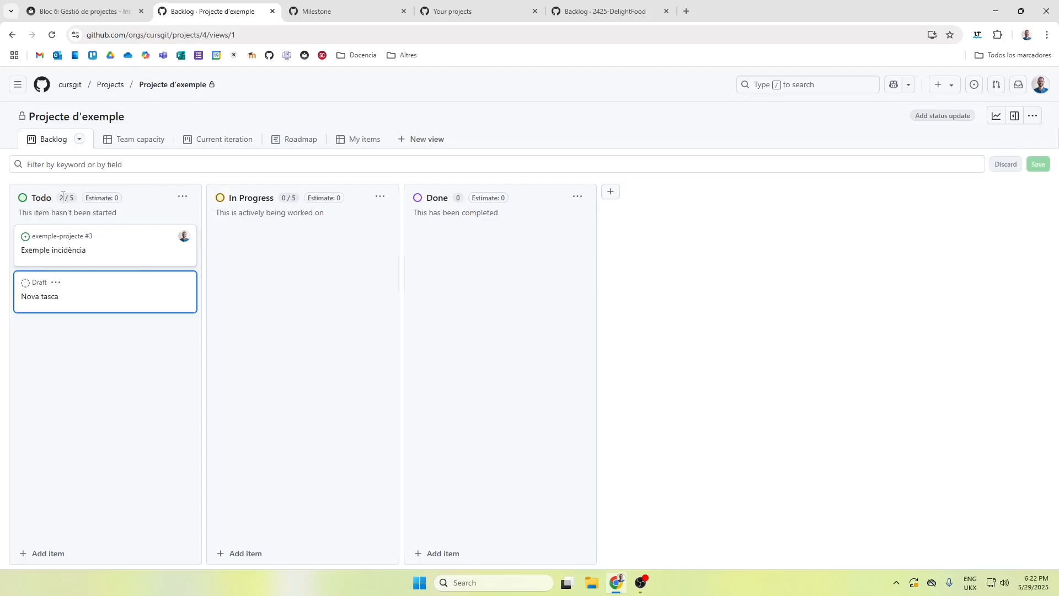
click(181, 198)
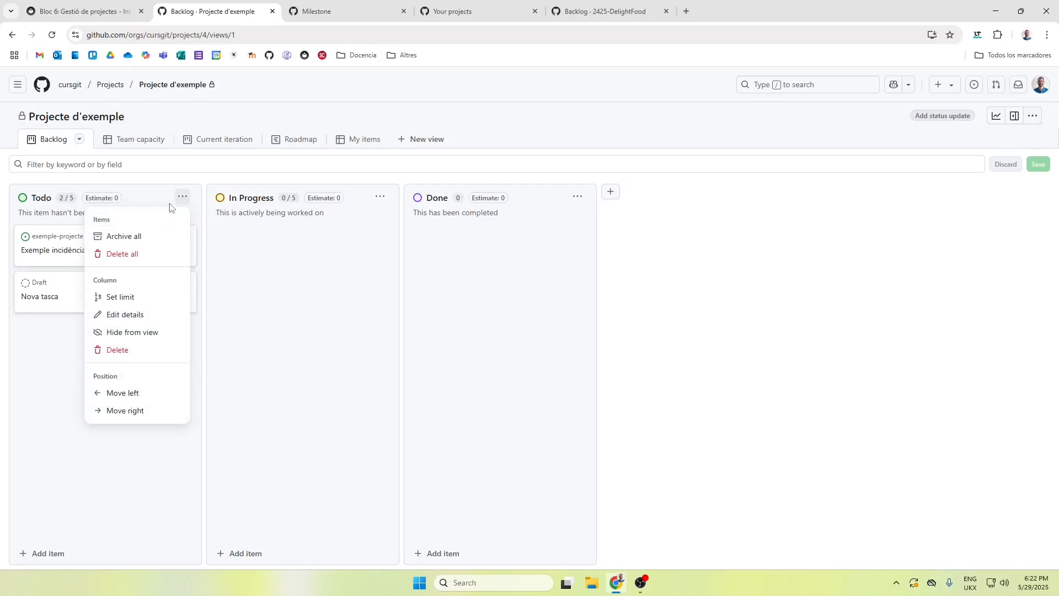
click(134, 299)
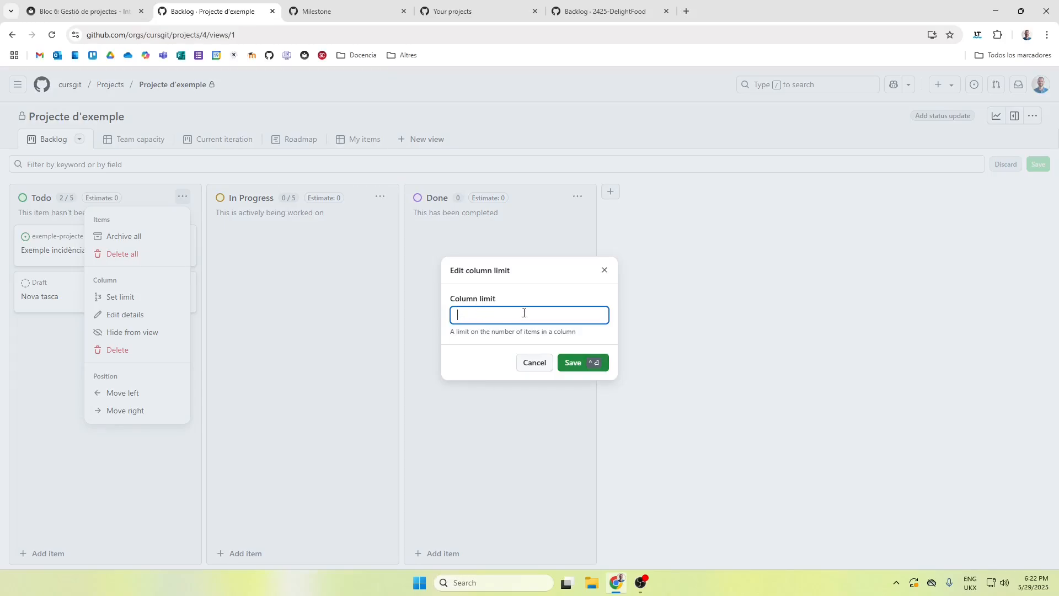
click(583, 362)
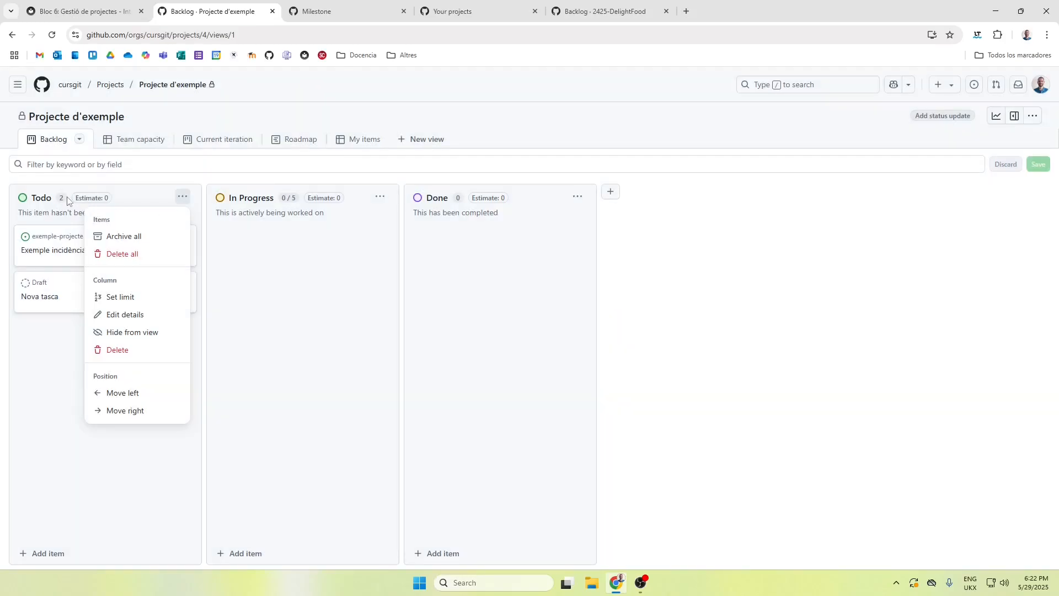
click(51, 362)
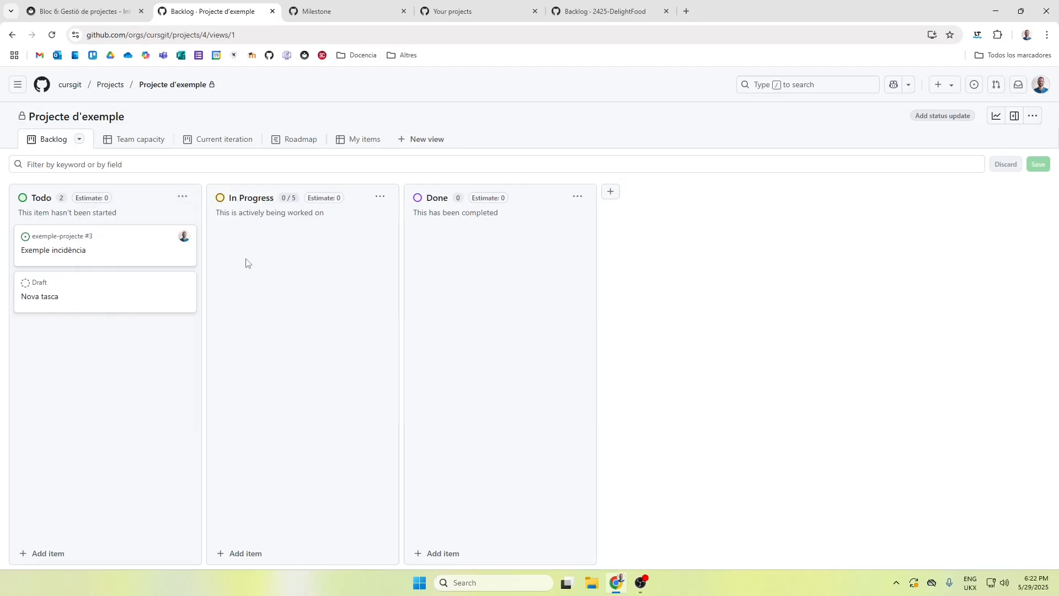
Step: Move the "Exemple incidència" issue from the Todo column to the In Progress column
drag(93, 246, 266, 236)
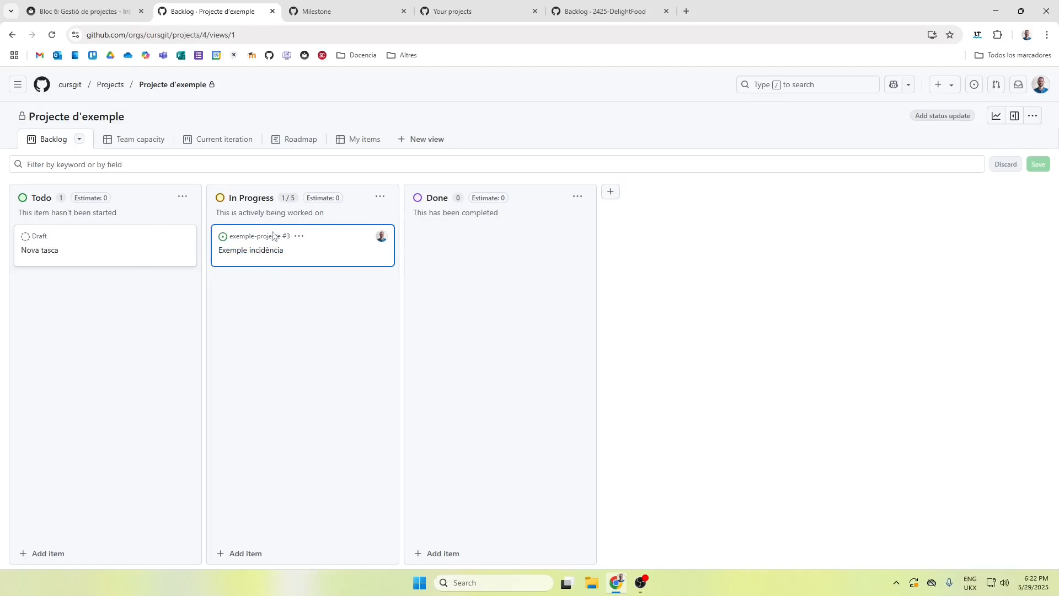
click(271, 313)
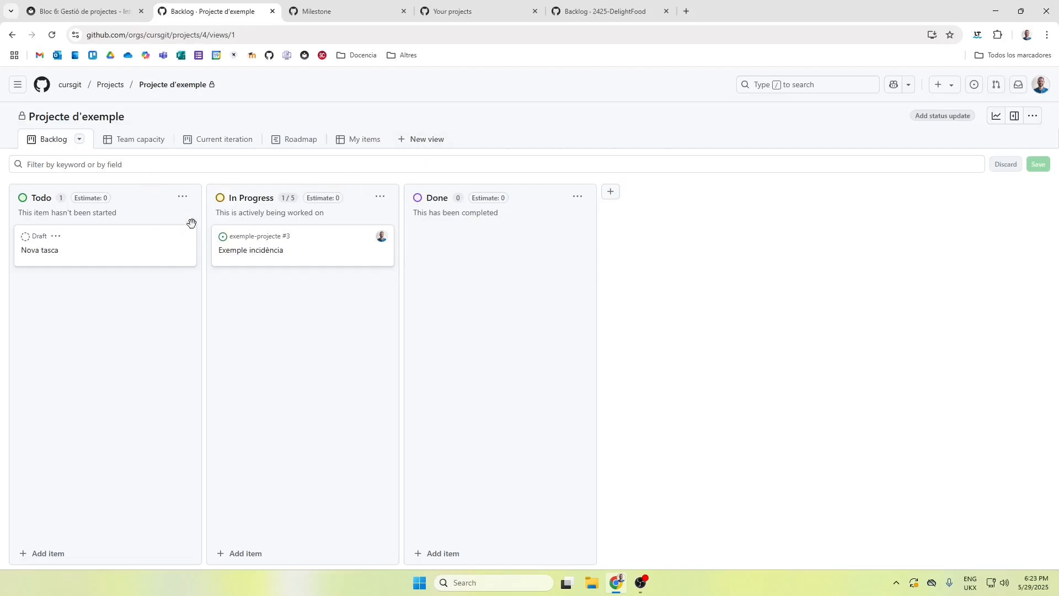
Step: Examine the filter fields offered for the Backlog board and the items in the Team capacity view, and return to the Backlog
click(142, 164)
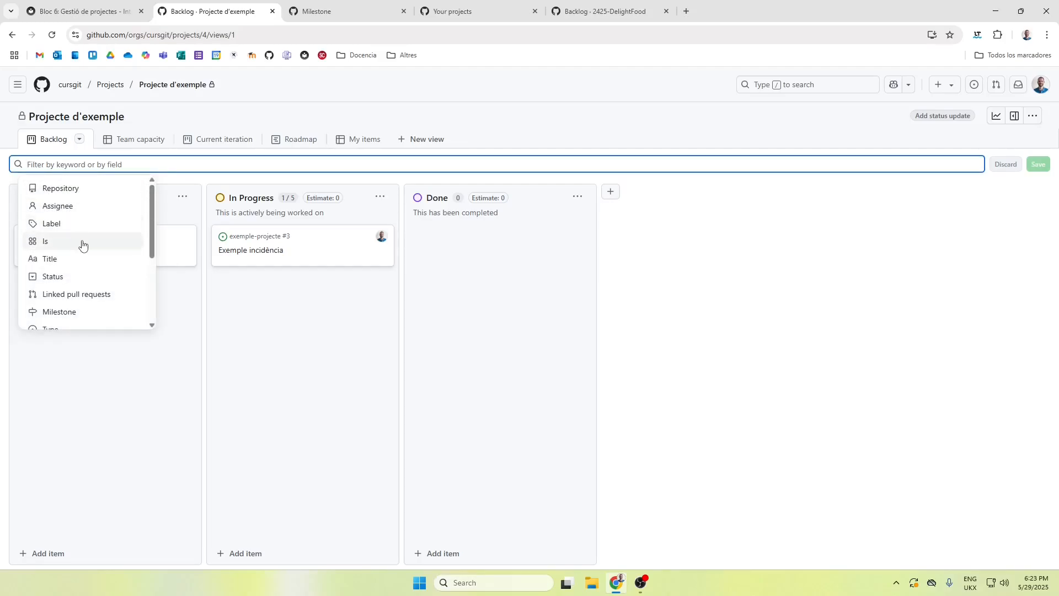
scroll(83, 241, down, 1)
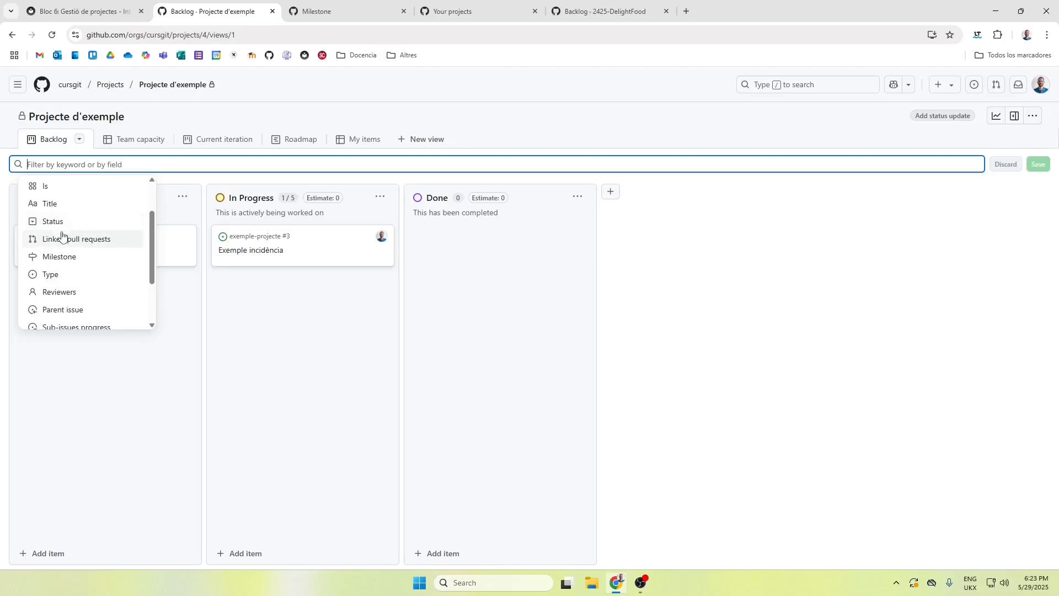
drag(150, 247, 150, 212)
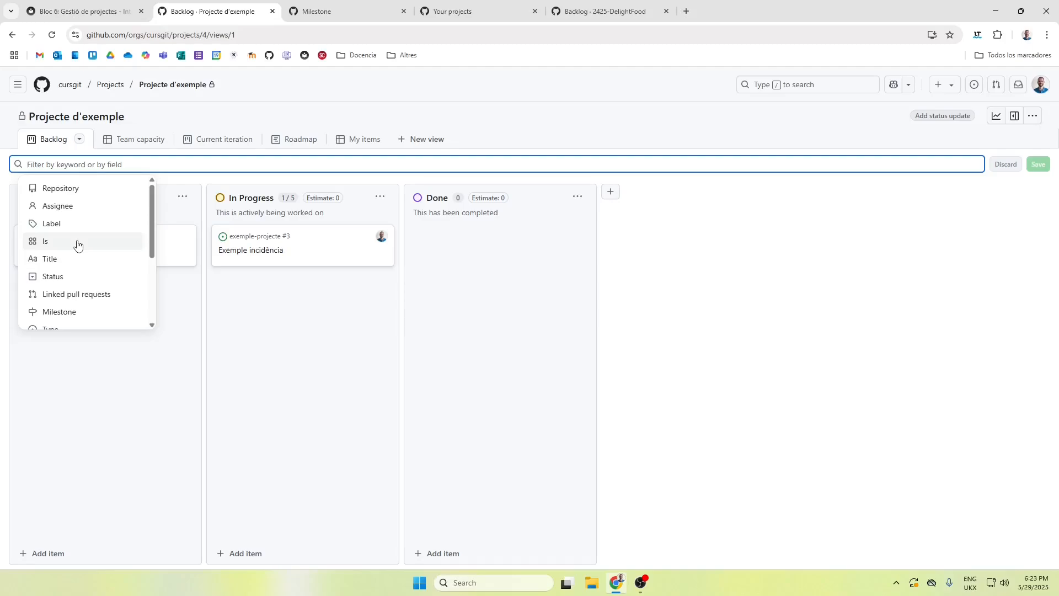
click(310, 349)
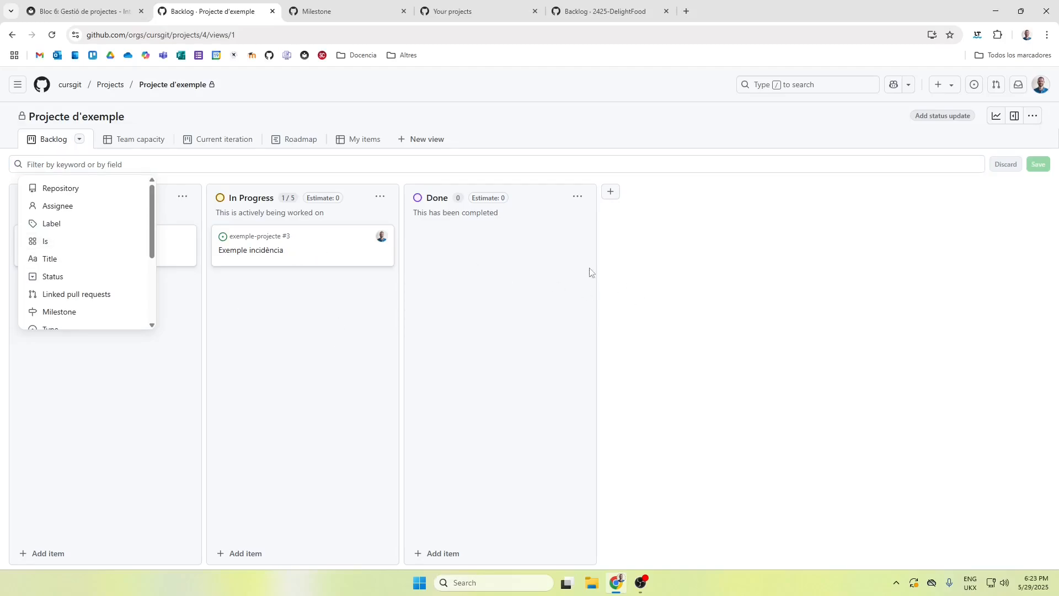
click(135, 164)
click(178, 287)
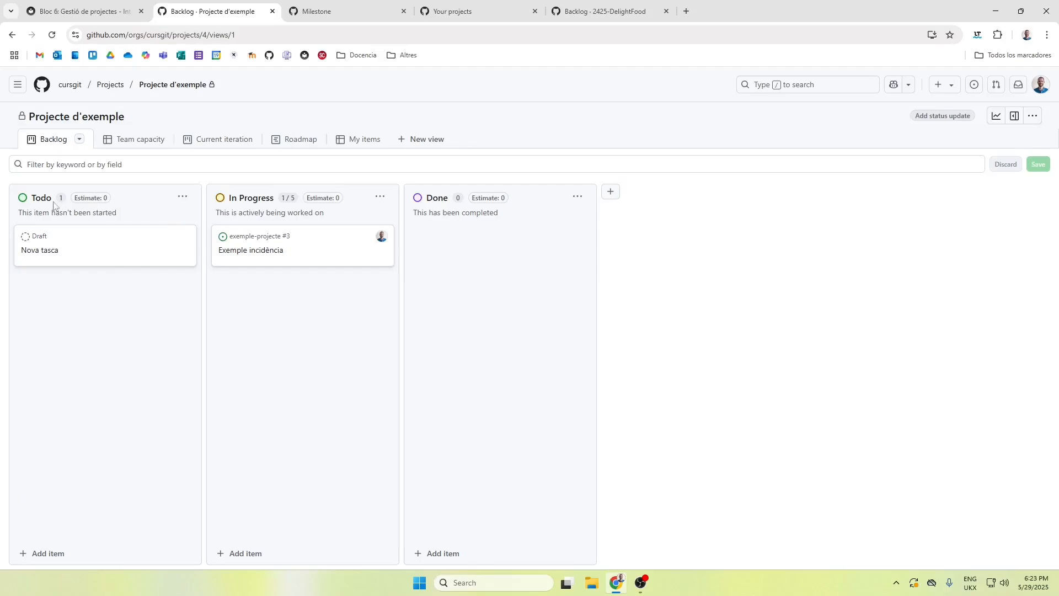
click(132, 141)
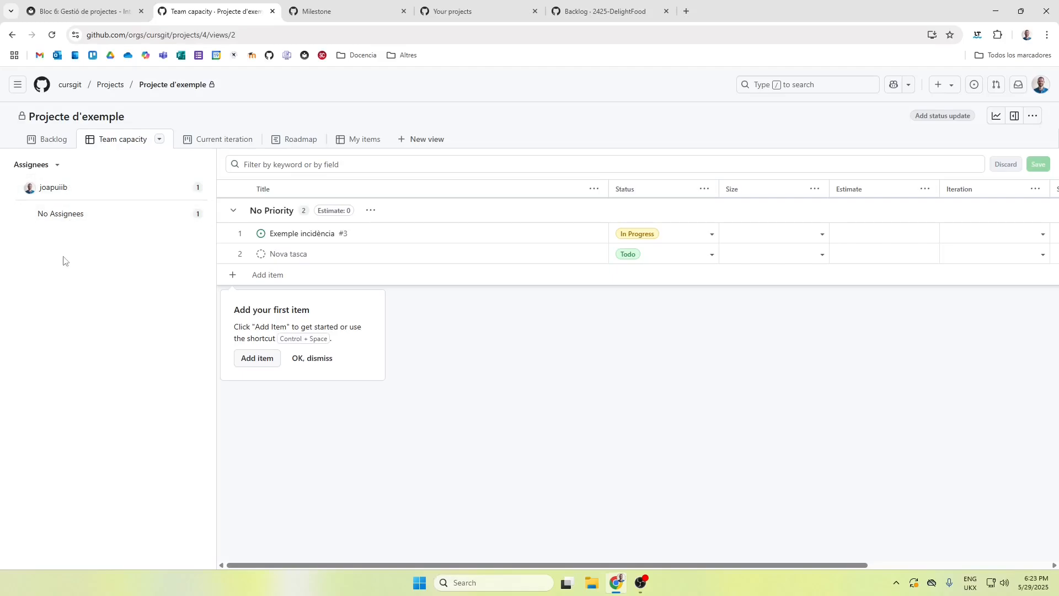
click(315, 365)
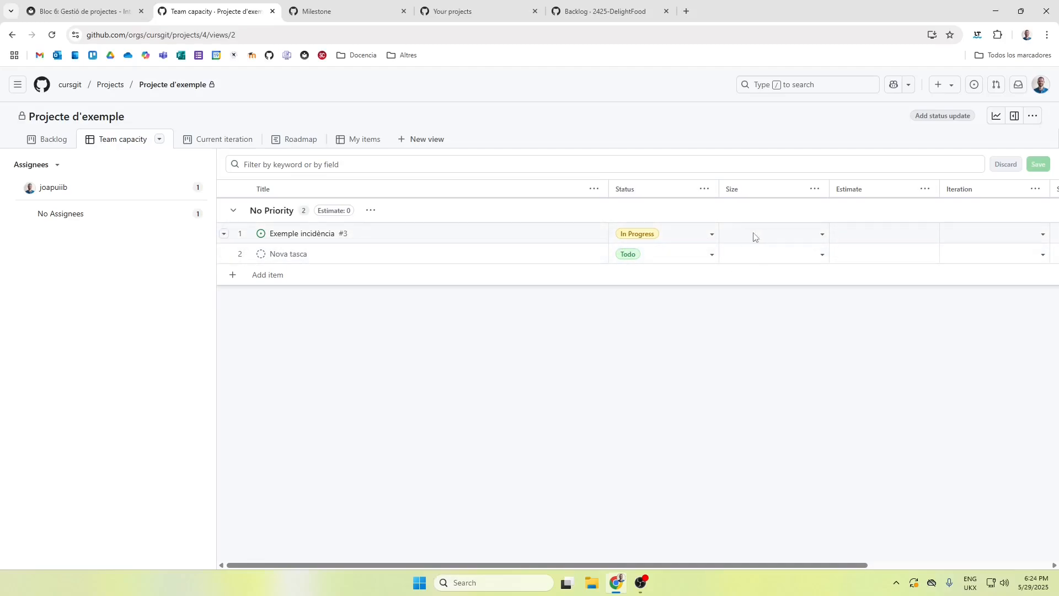
click(54, 144)
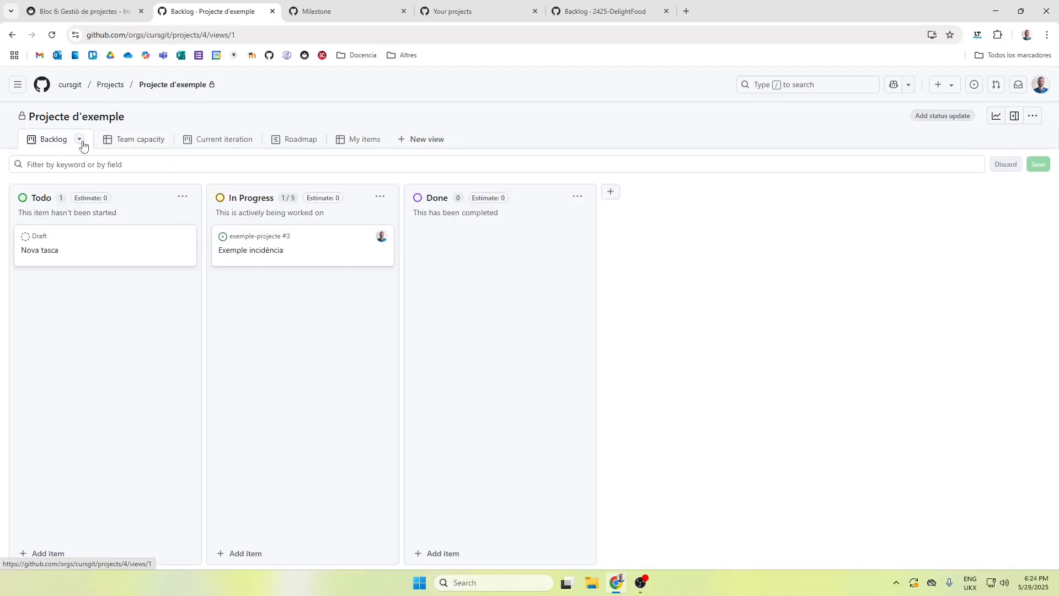
Step: Open the "Nova tasca" draft from the Todo column and set its priority to P1
click(40, 250)
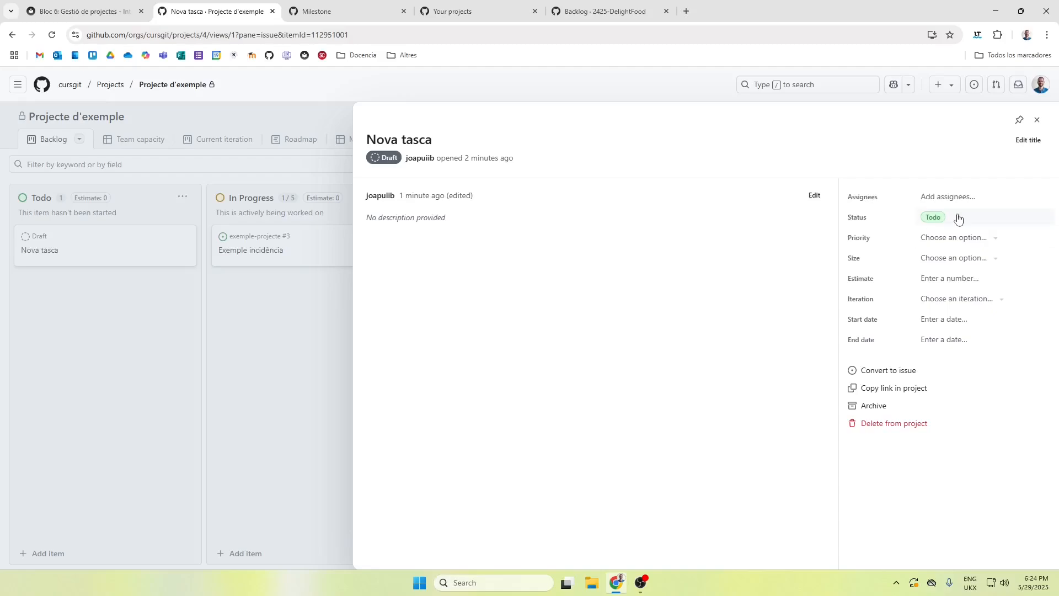
click(955, 238)
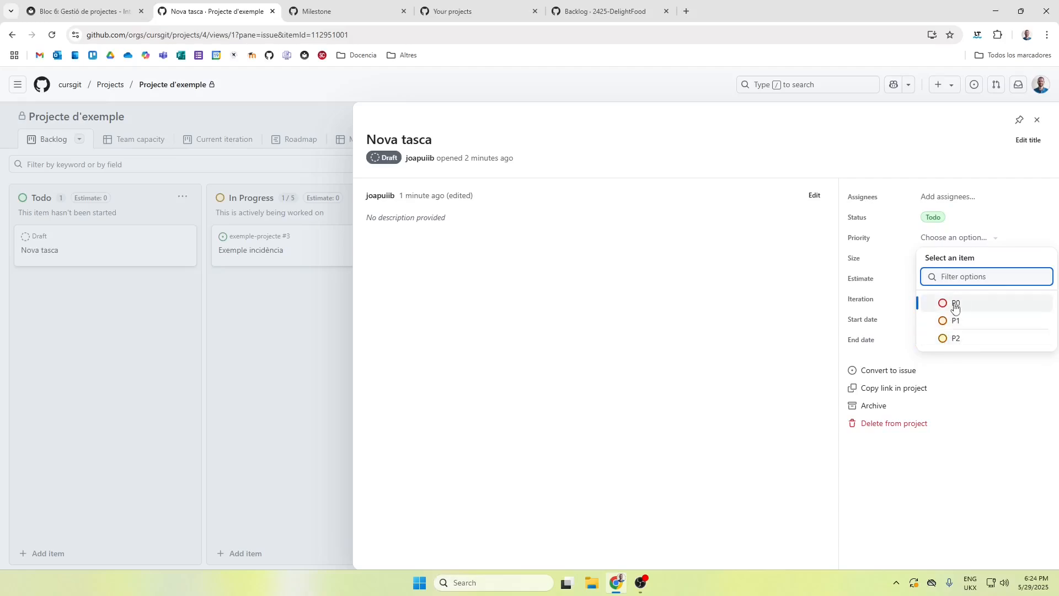
click(969, 383)
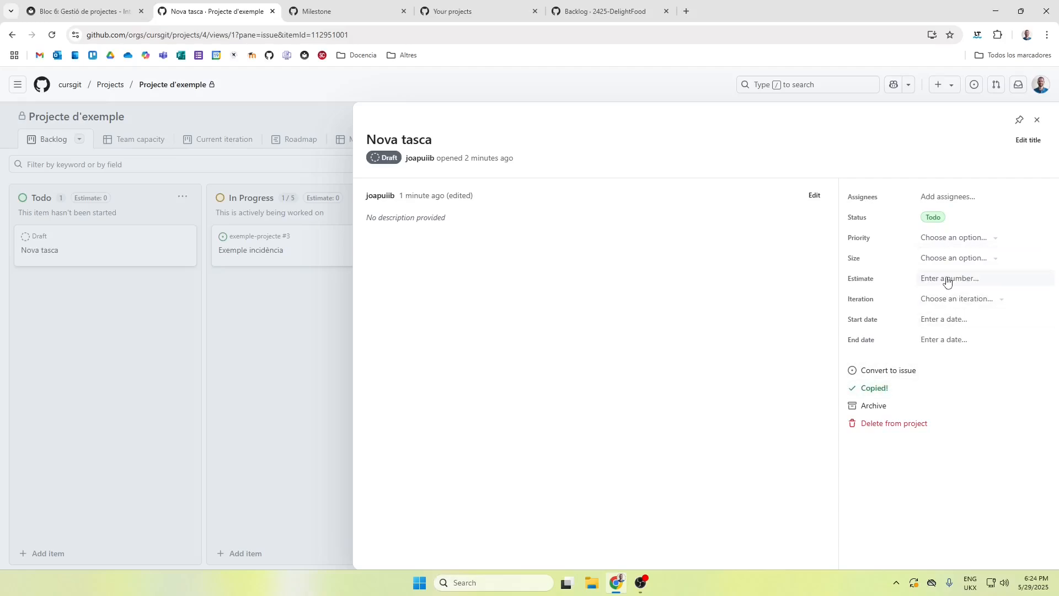
click(940, 239)
click(957, 302)
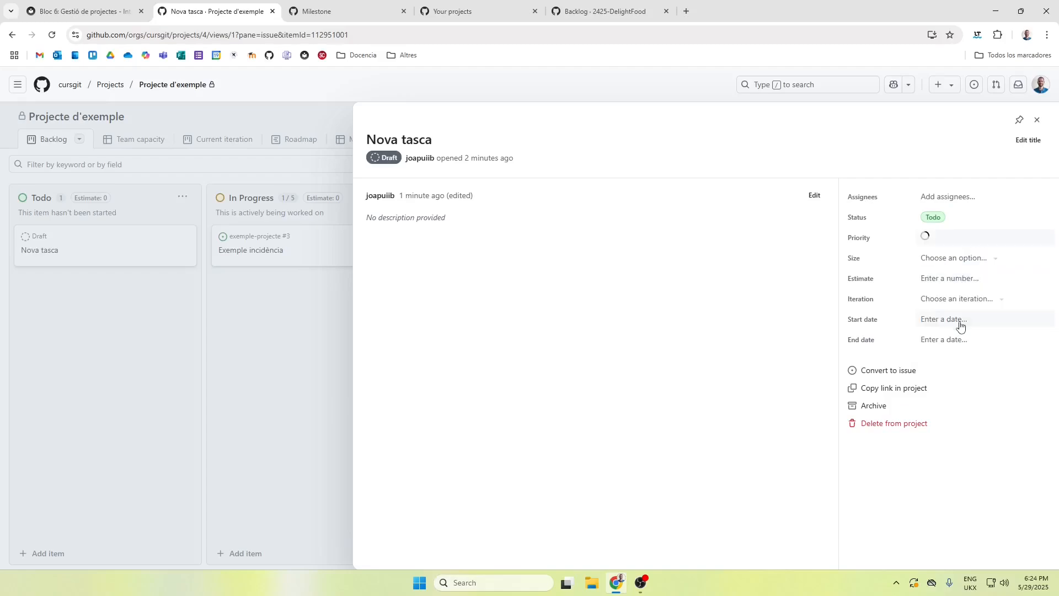
Step: Review the available size options for the "Nova tasca" draft and set its size to S
click(954, 258)
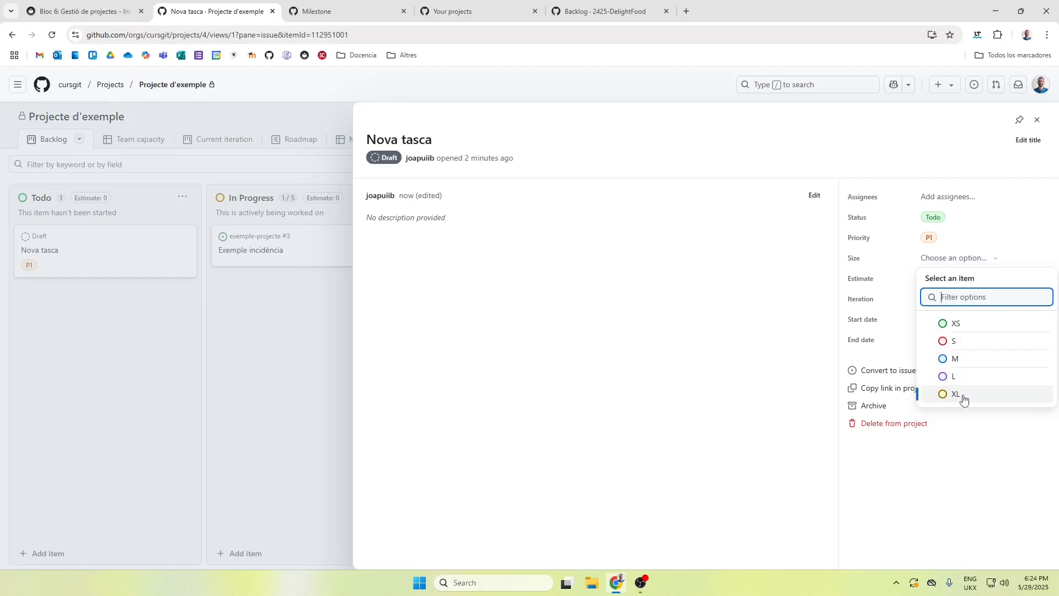
key(Up)
key(Down)
key(Down)
key(Down)
key(Up)
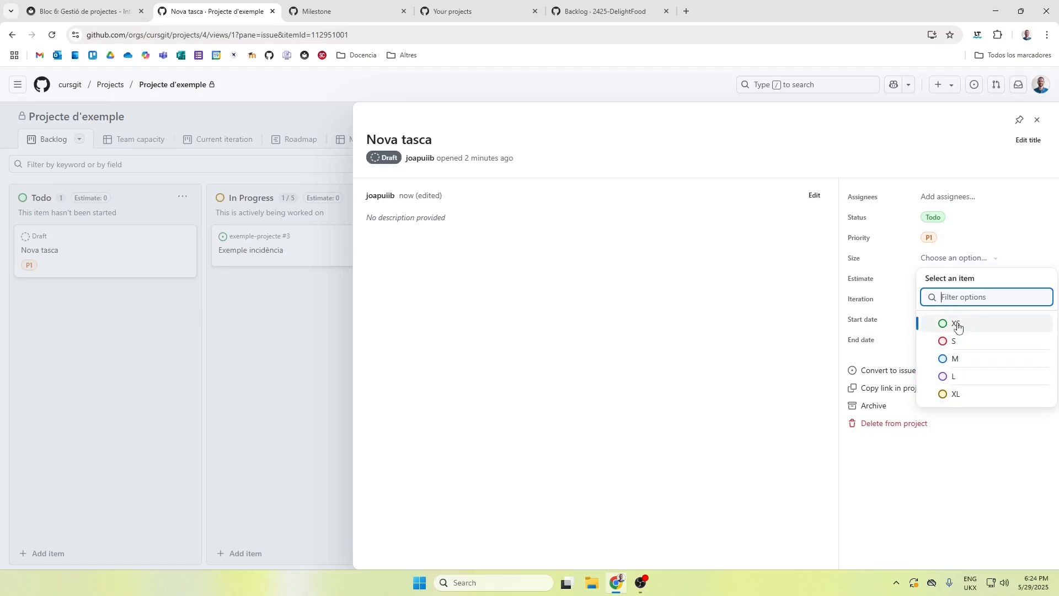
click(955, 341)
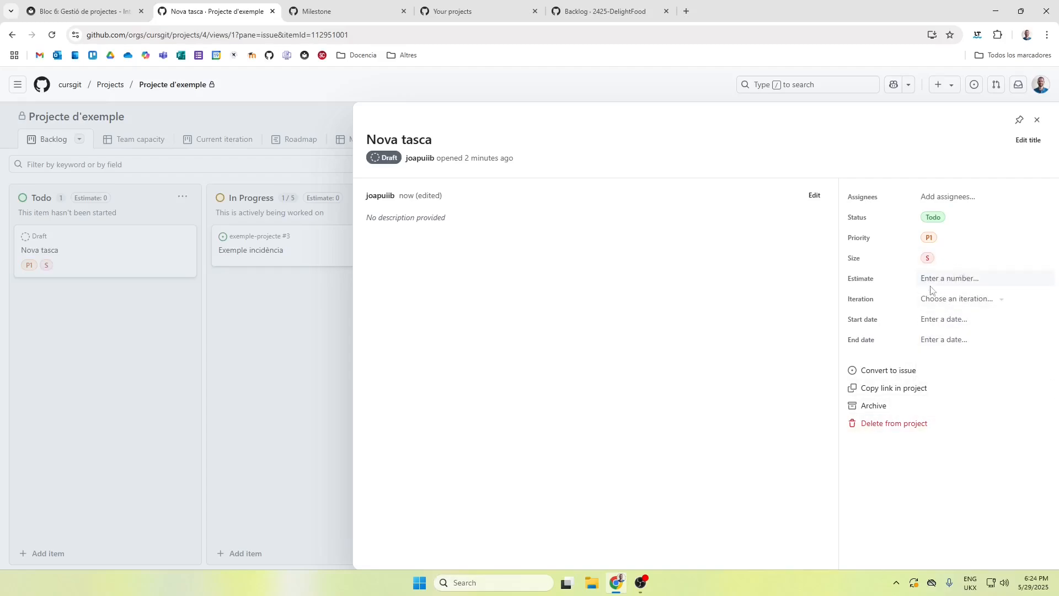
Step: Set the draft's estimate to 2 and place it in the current iteration, May 29 - Jun 11
text(2)
click(987, 300)
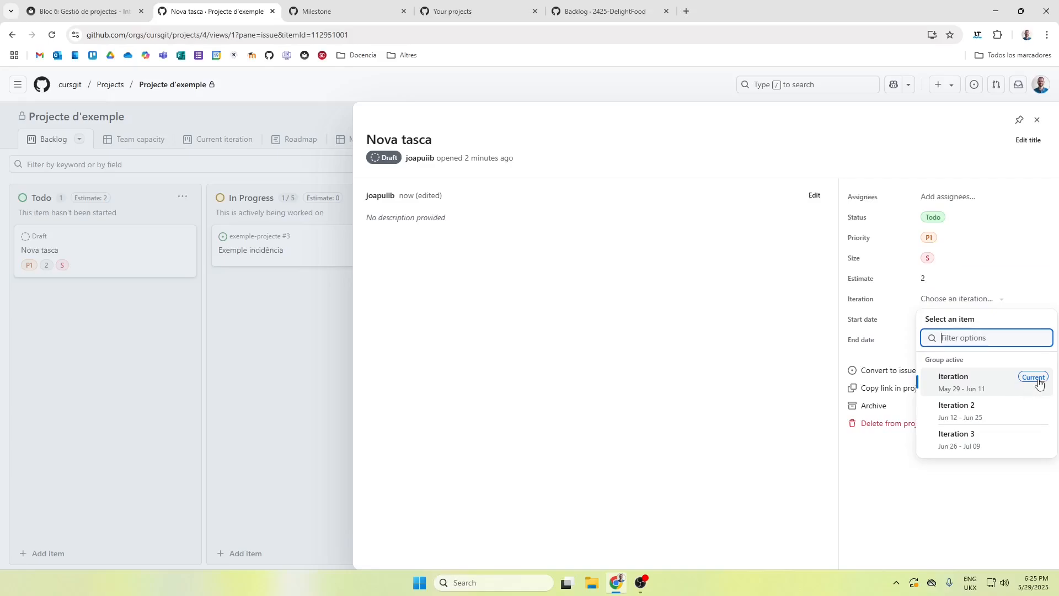
click(992, 385)
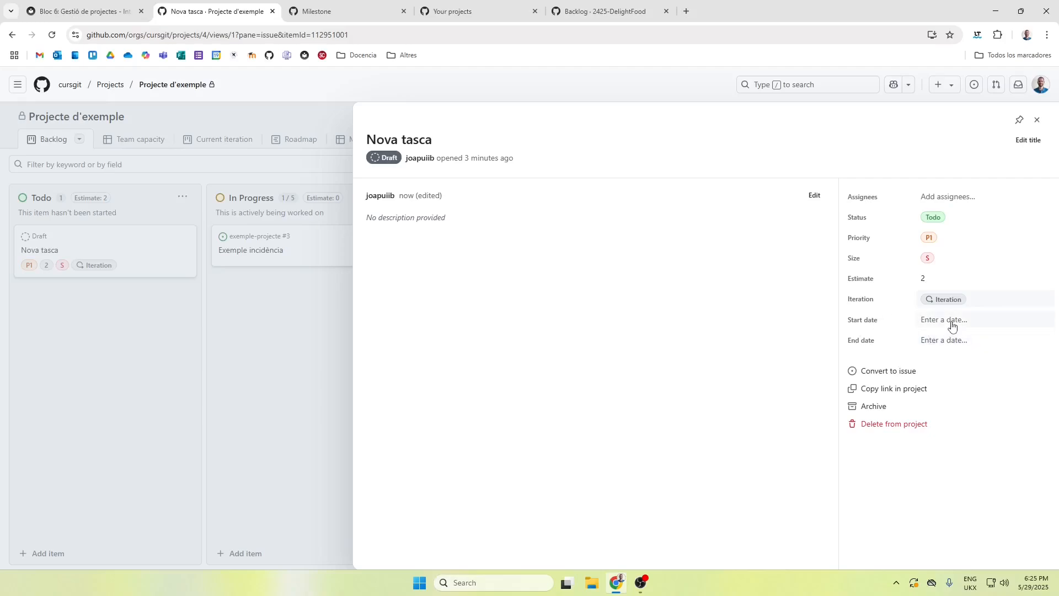
Step: Assign the "Nova tasca" draft to the suggested member and convert it to an issue in the exemple-projecte repository
click(935, 197)
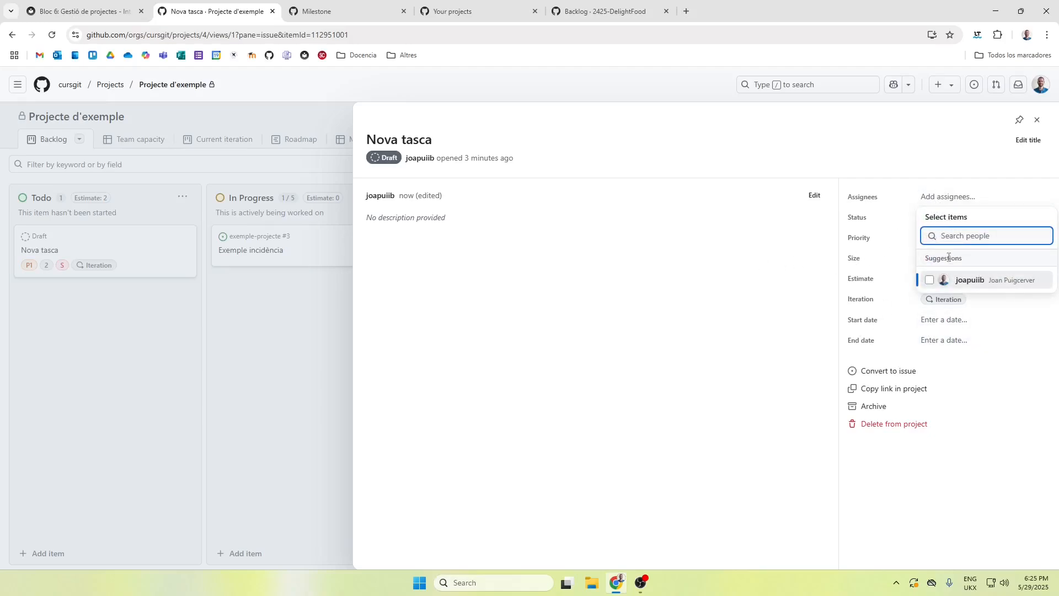
click(767, 311)
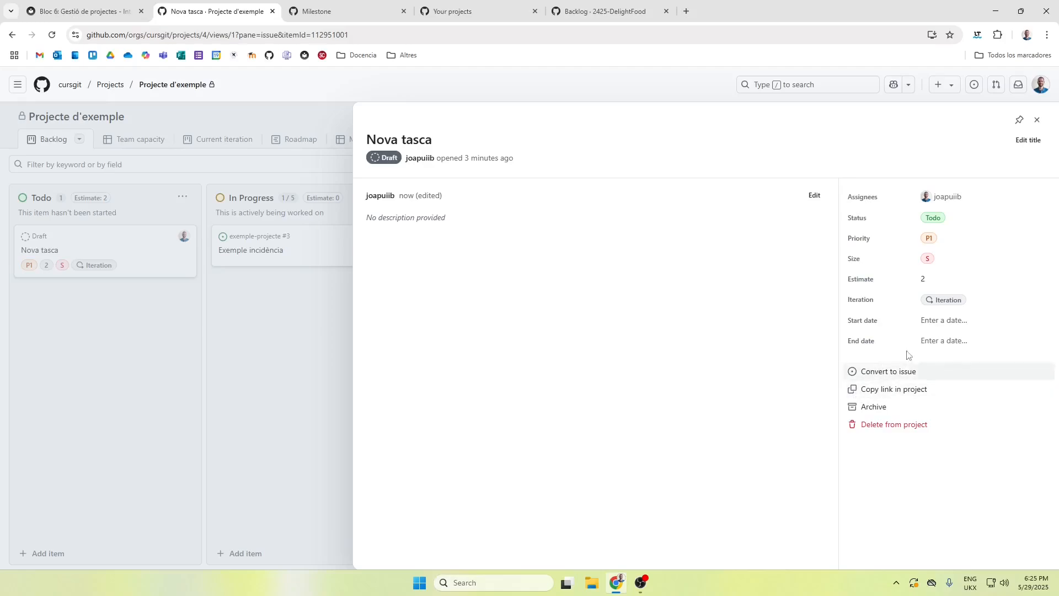
click(874, 377)
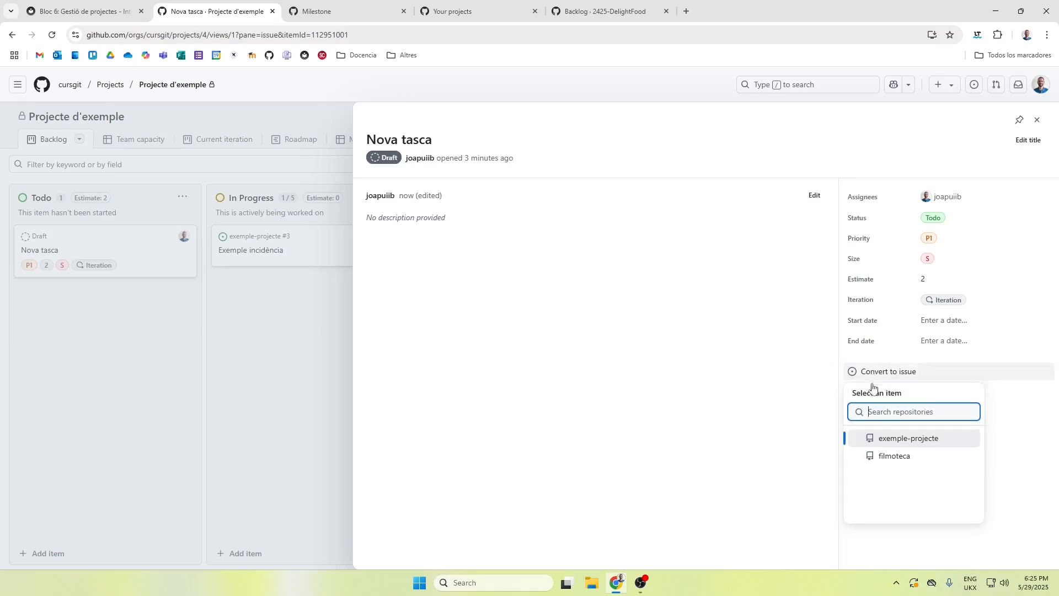
click(897, 441)
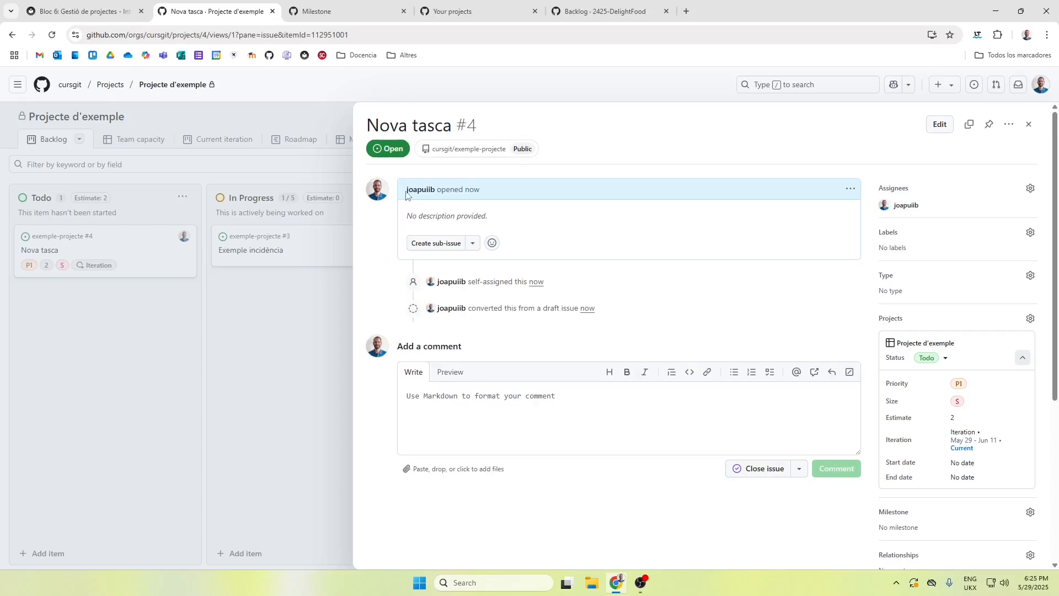
drag(502, 222, 405, 223)
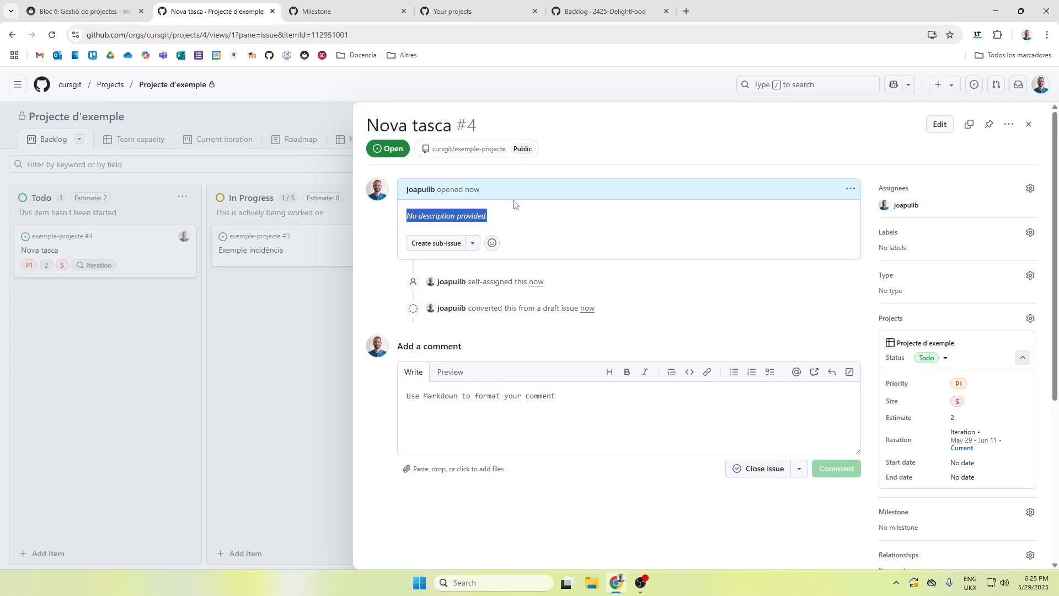
Step: Close the "Nova tasca" issue and review the project's Team capacity view, dismissing its add-item tip
scroll(890, 310, down, 1)
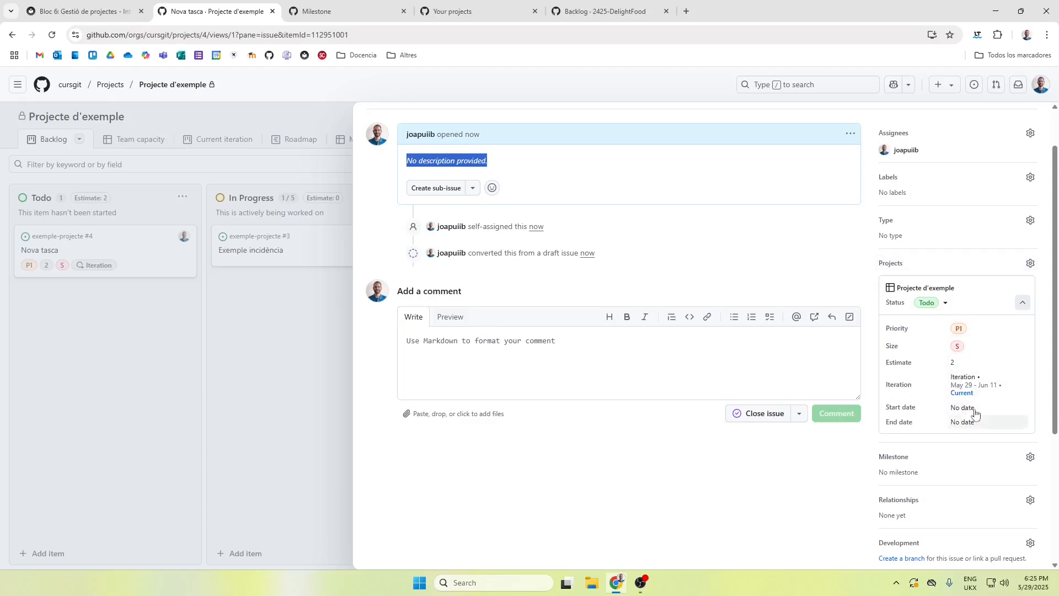
scroll(920, 397, up, 1)
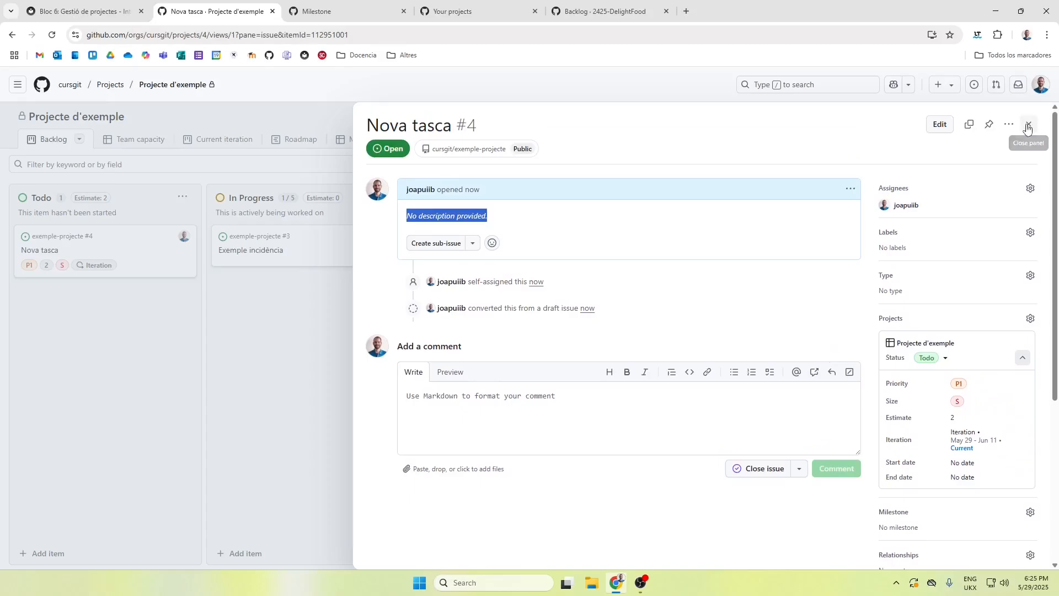
click(1027, 127)
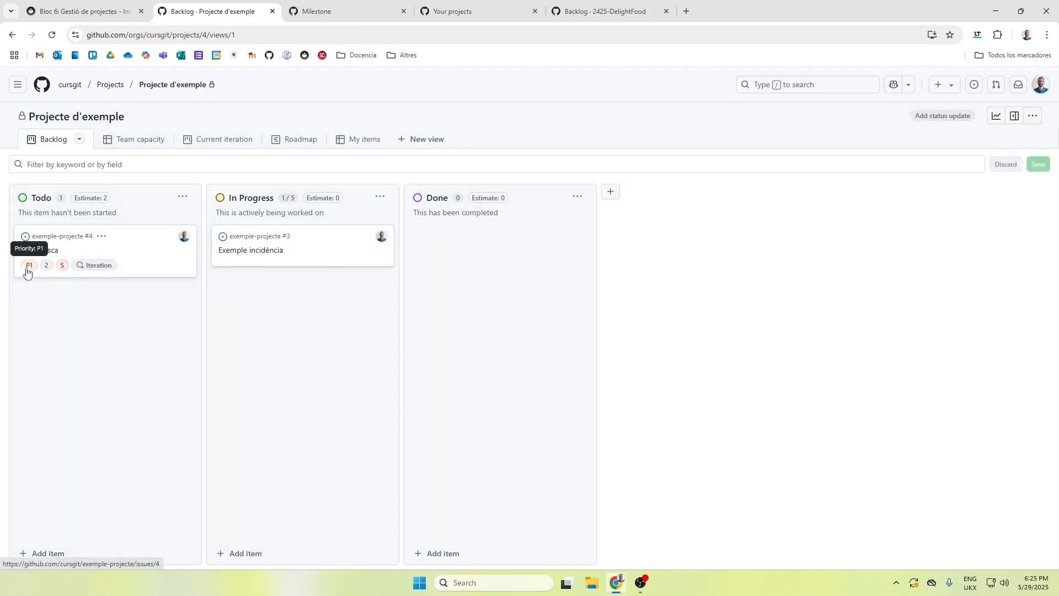
click(123, 141)
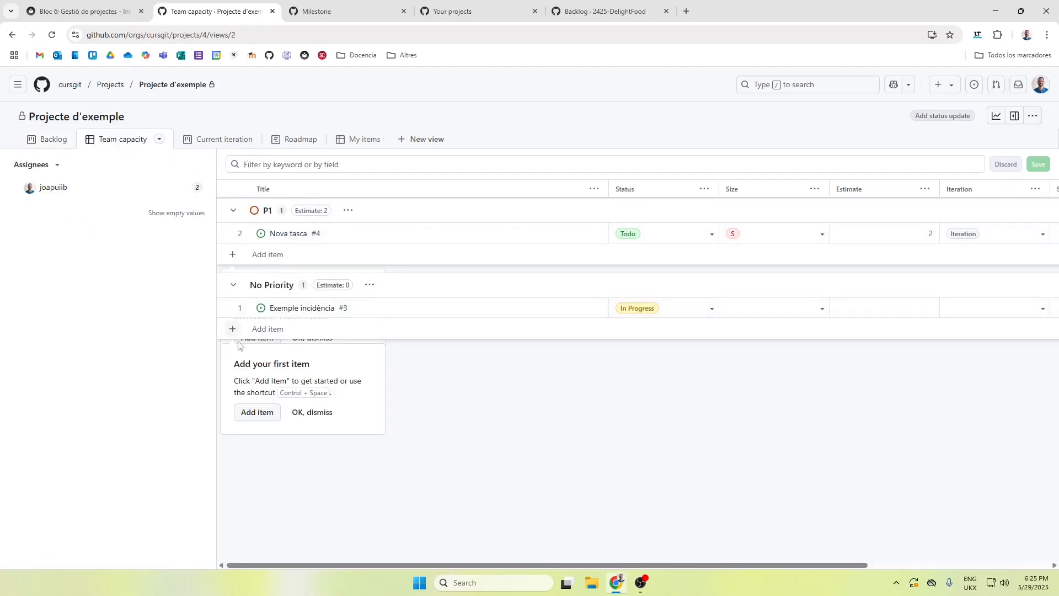
click(310, 416)
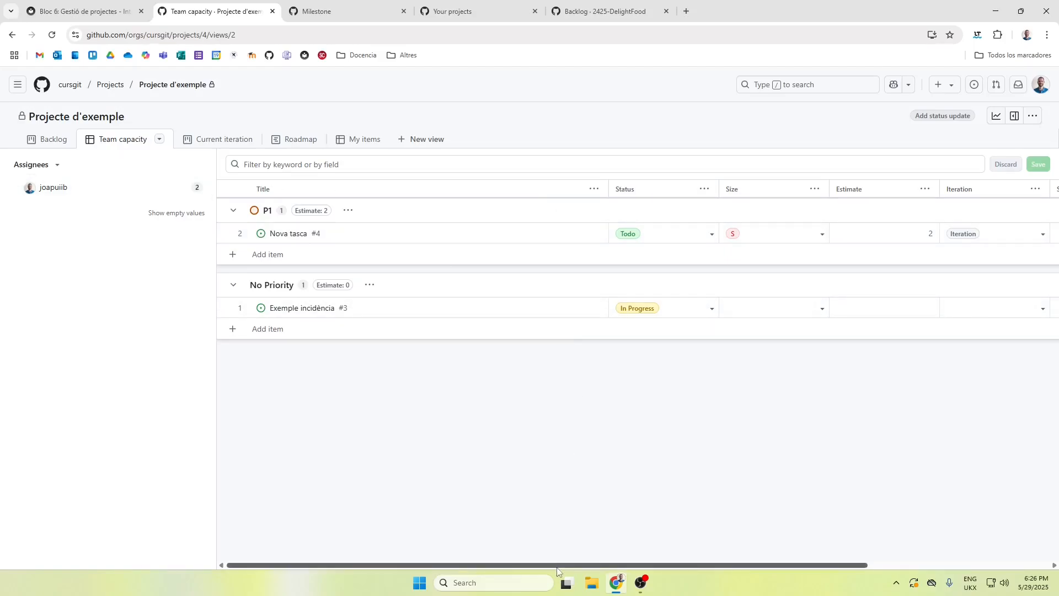
mouse_move(558, 565)
mouse_down()
mouse_move(650, 564)
mouse_move(541, 562)
mouse_up()
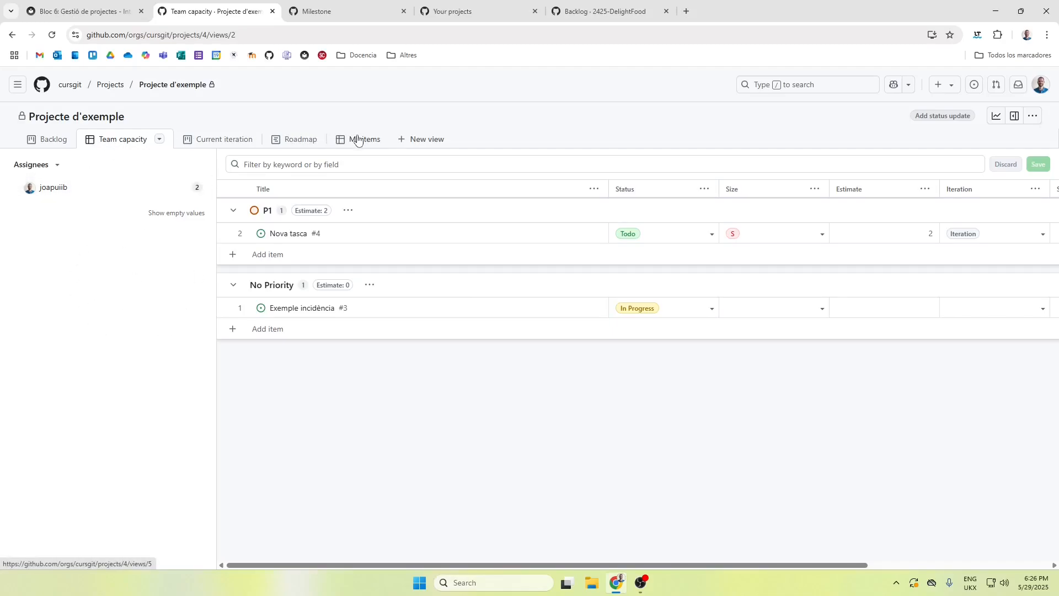
drag(357, 141, 175, 142)
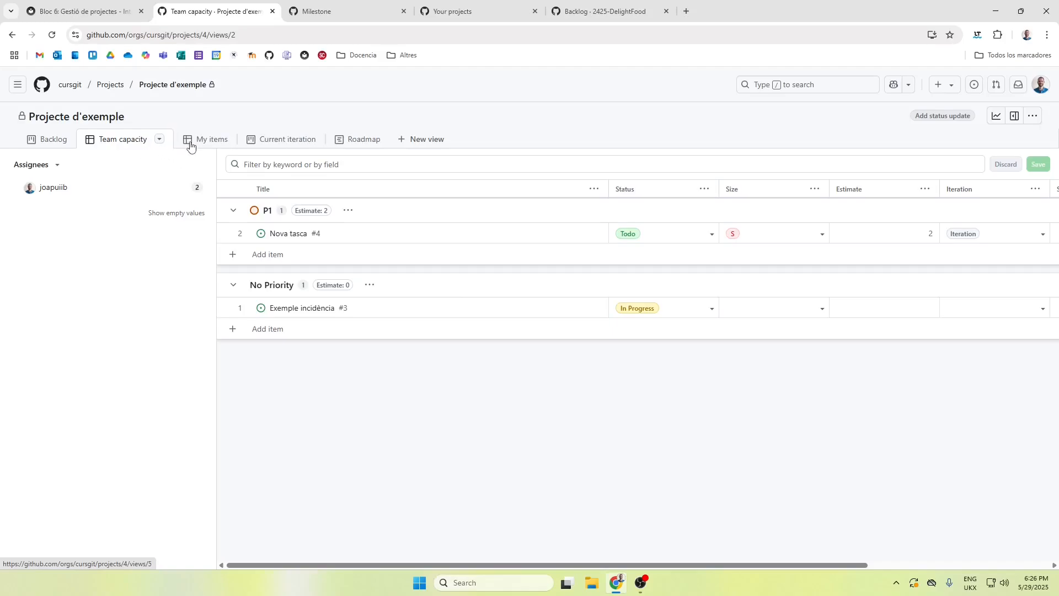
click(200, 141)
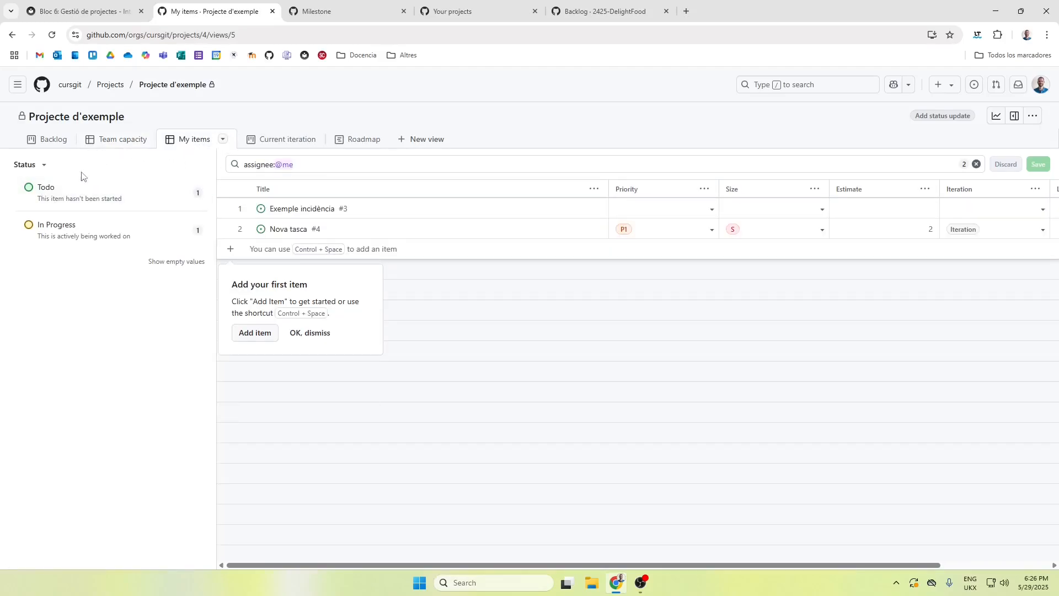
click(306, 333)
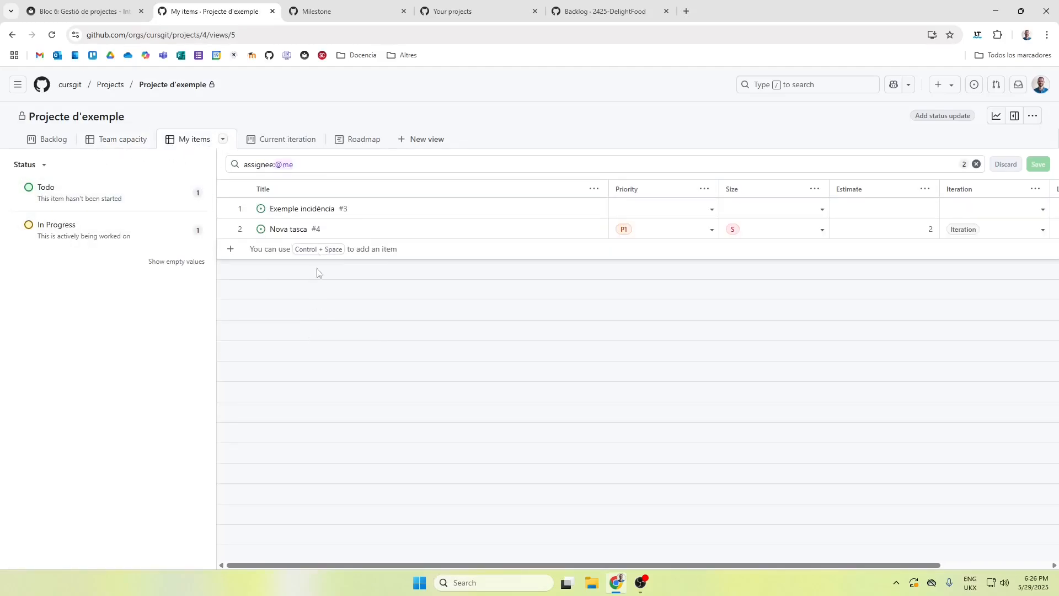
mouse_move(292, 165)
mouse_down()
mouse_move(241, 166)
mouse_move(303, 160)
mouse_up()
click(287, 299)
click(287, 277)
Step: Return to the Team capacity view and collapse its No Priority and P1 groups
click(132, 140)
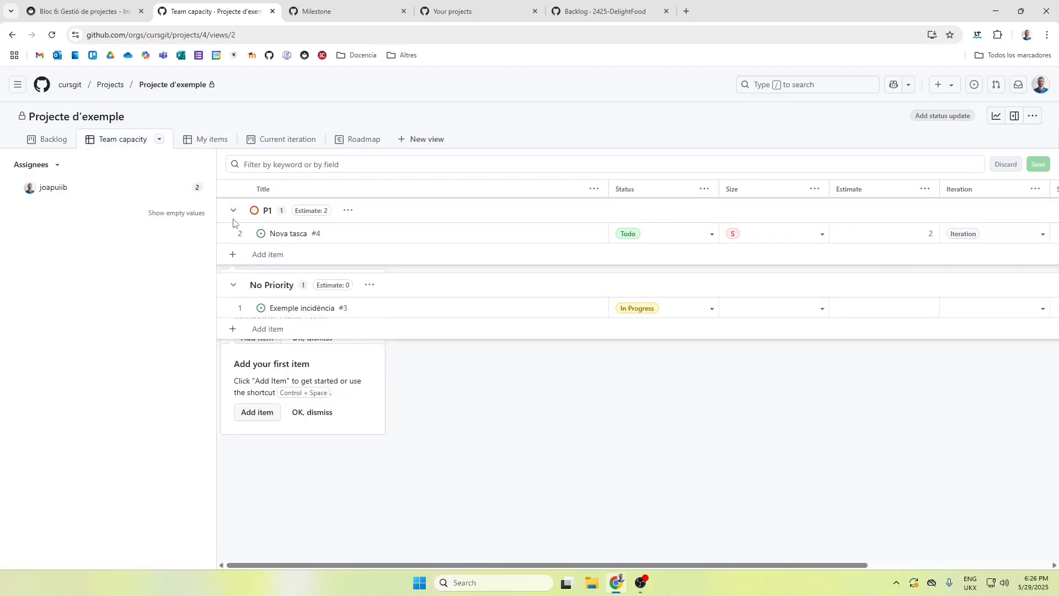
click(308, 412)
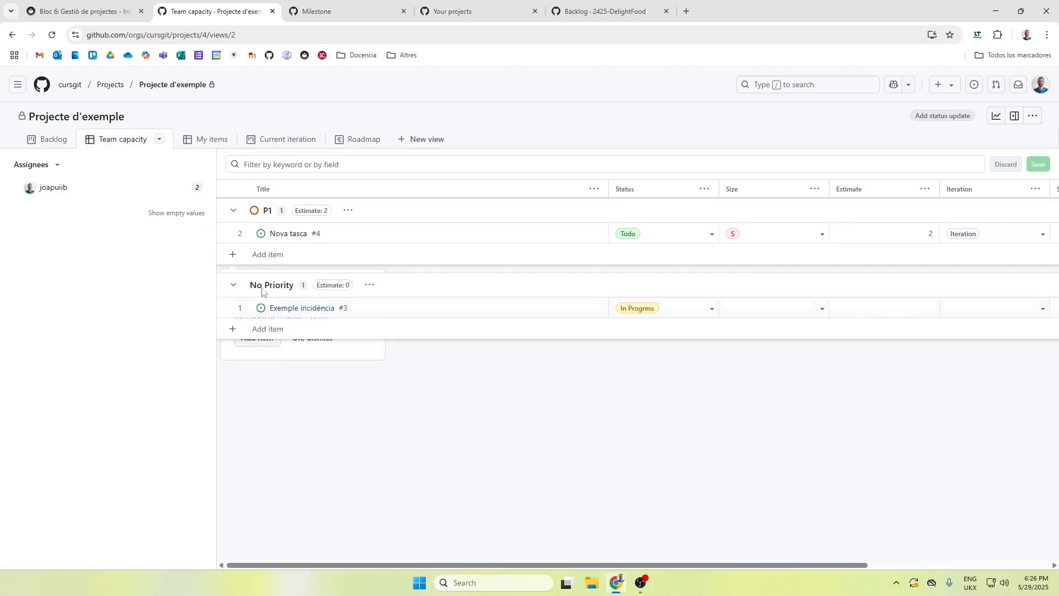
click(232, 285)
click(233, 211)
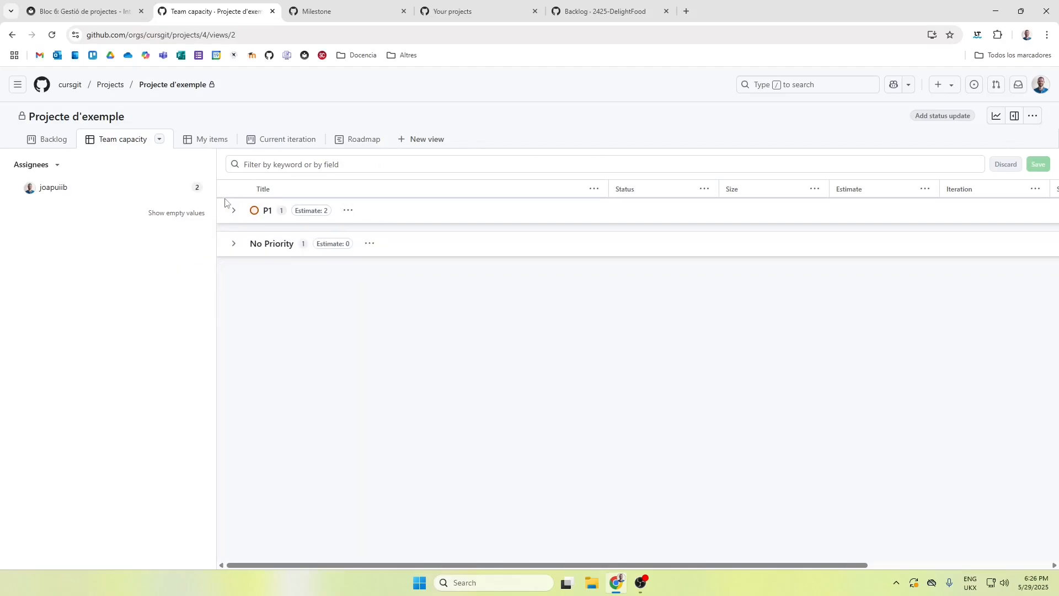
Step: Group the items in the Team capacity view by Size
click(161, 142)
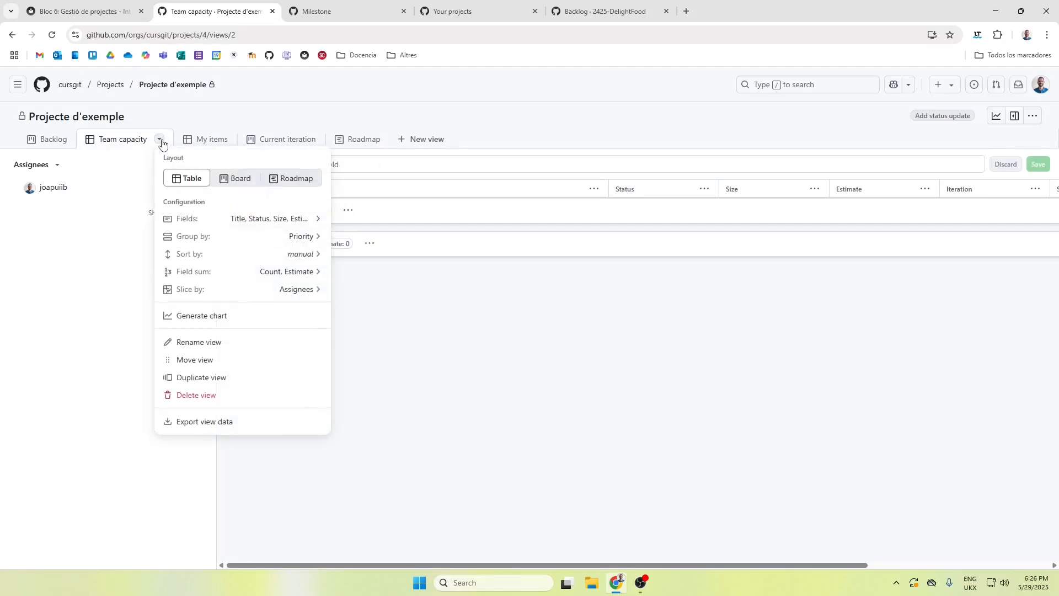
click(288, 244)
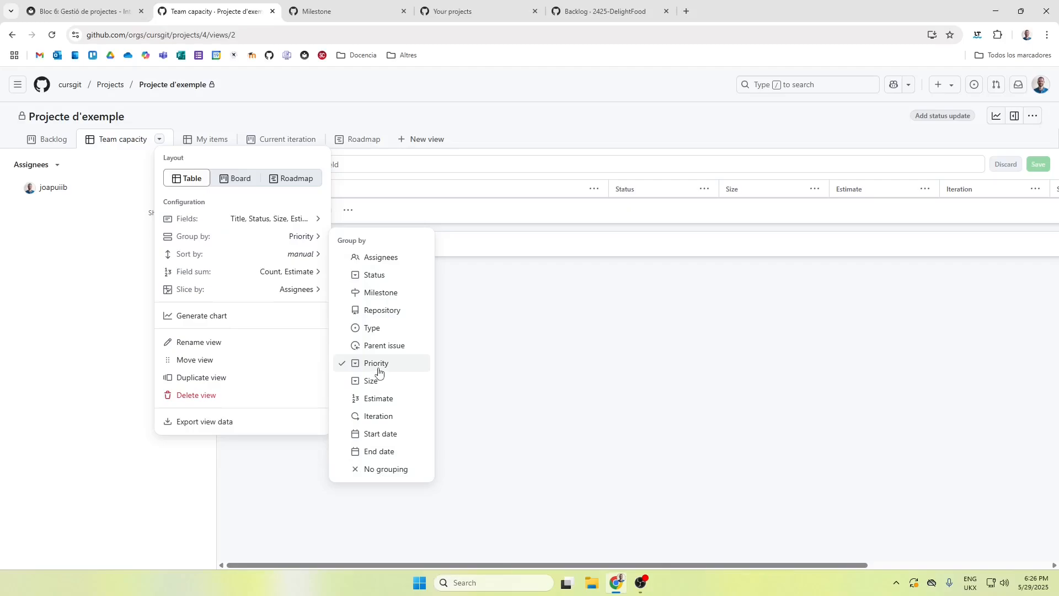
click(368, 380)
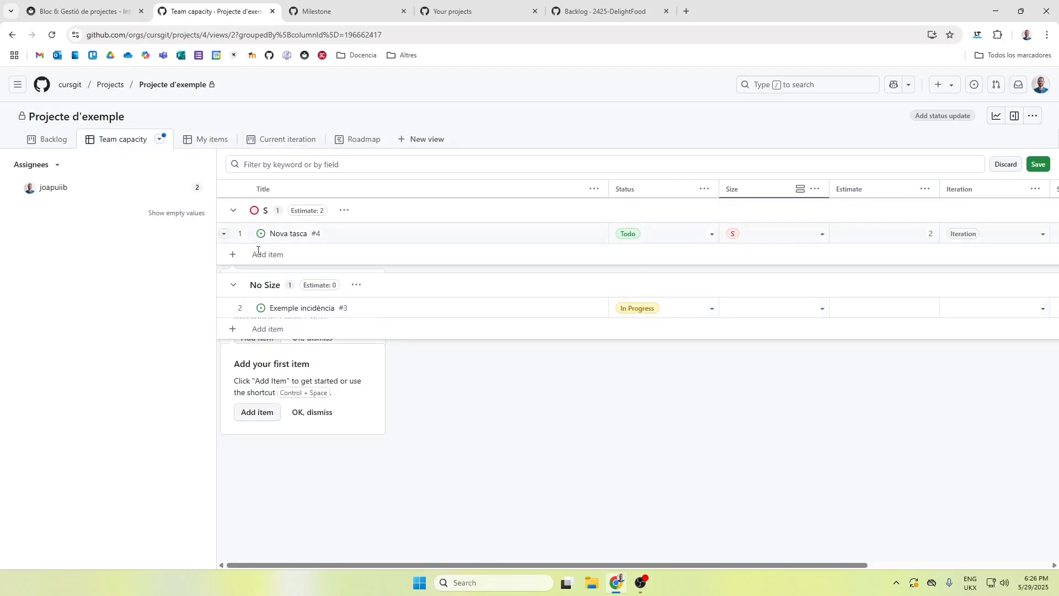
Step: Group the Team capacity view by Milestone, select the "Exemple incidència" item and check the remaining view options
click(160, 140)
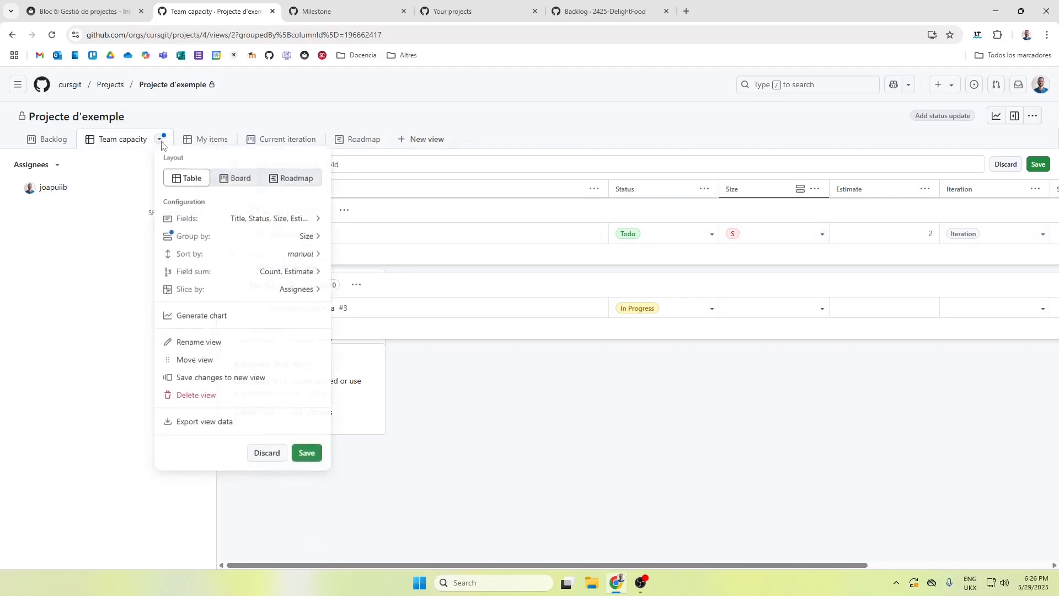
click(254, 236)
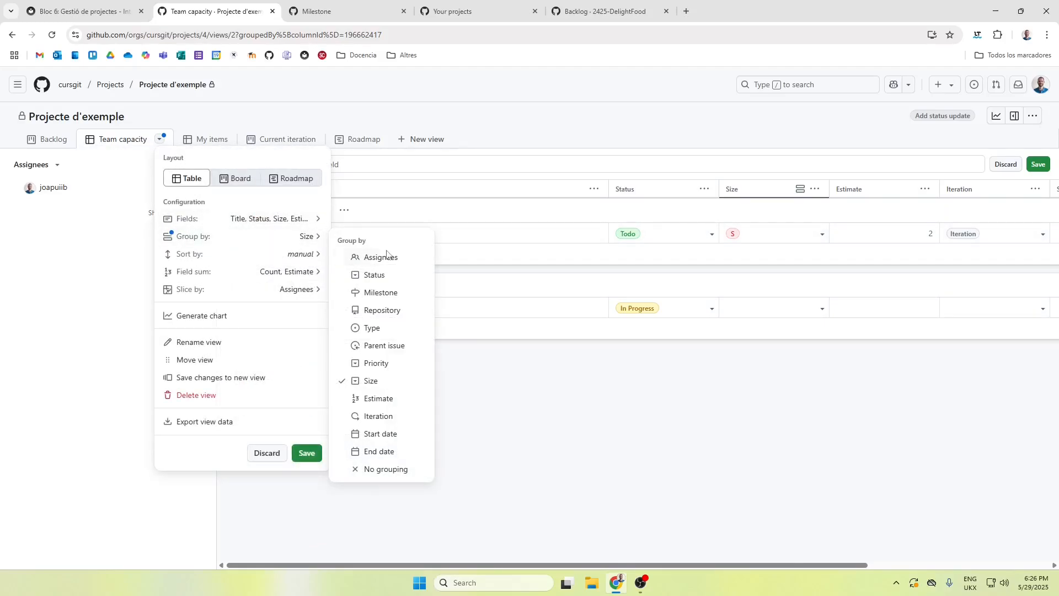
click(384, 293)
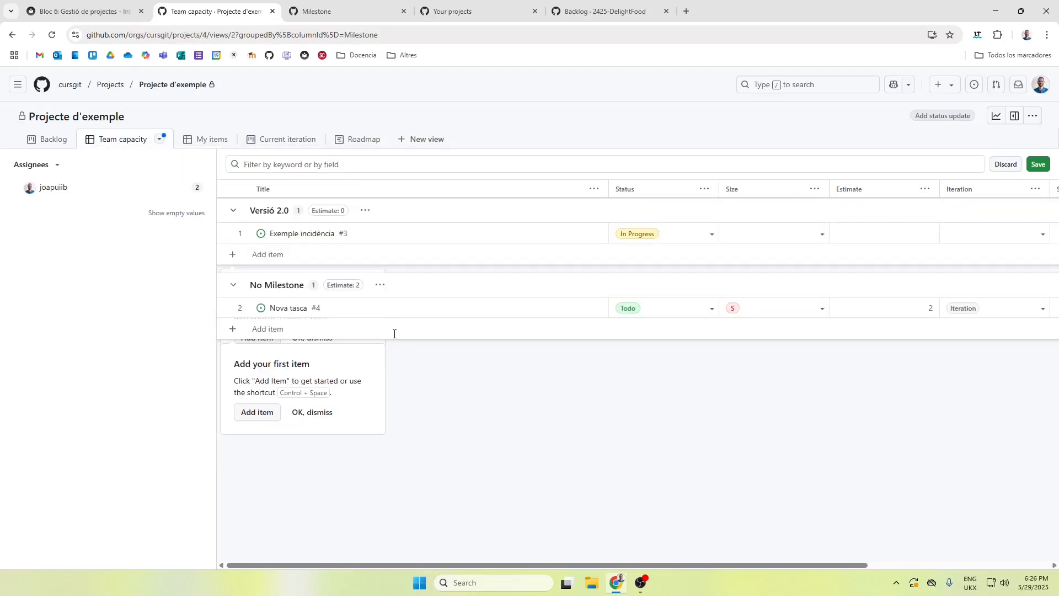
click(360, 236)
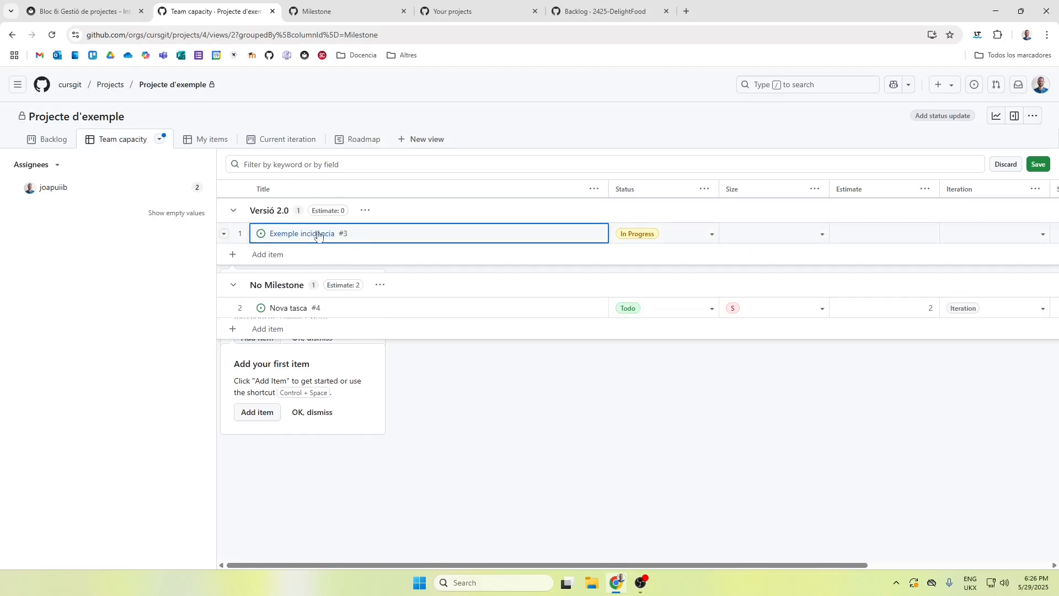
click(329, 231)
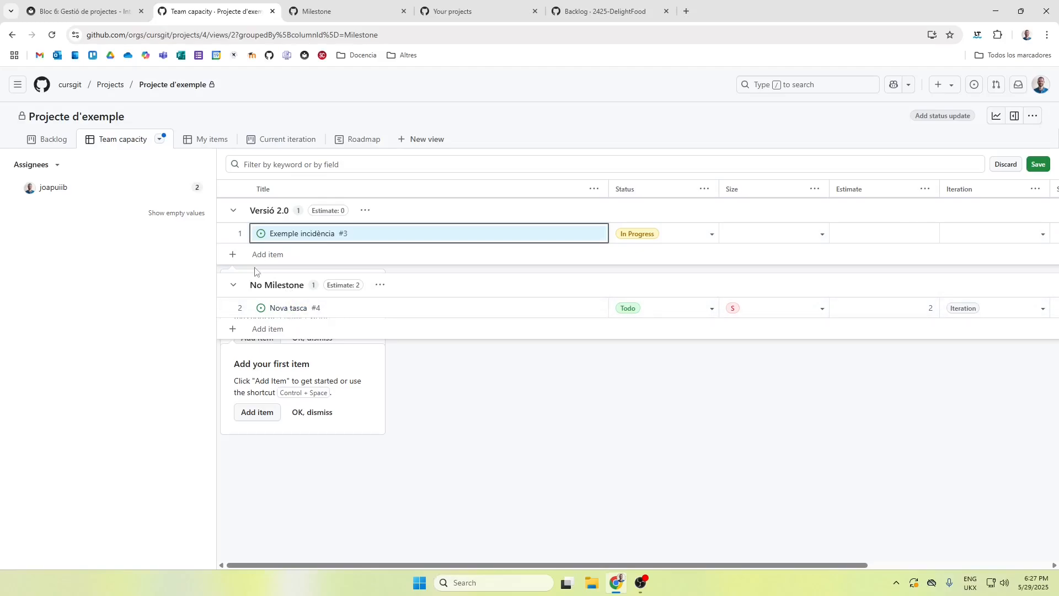
click(160, 144)
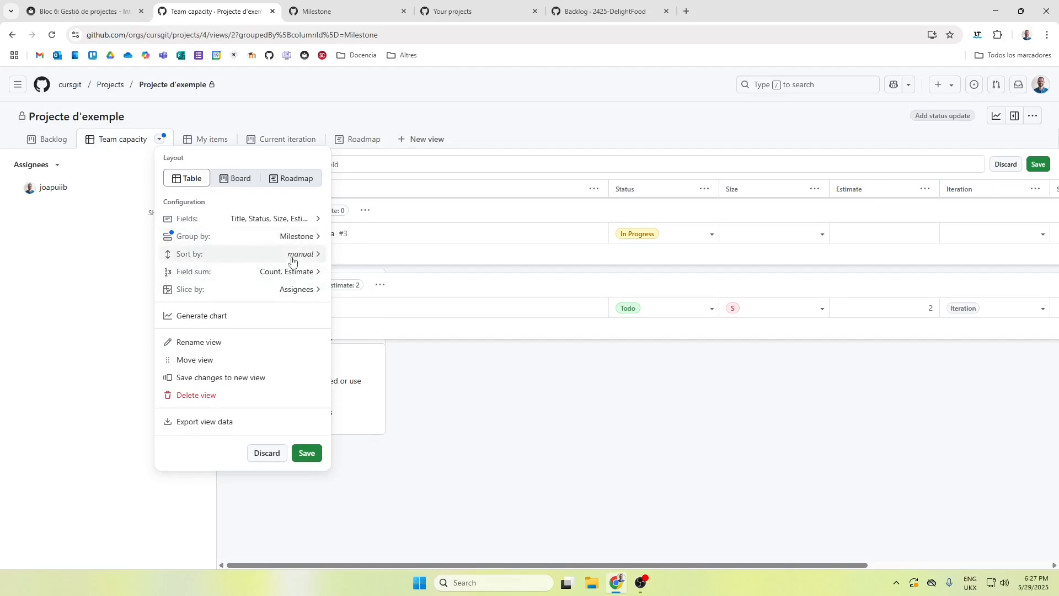
click(483, 395)
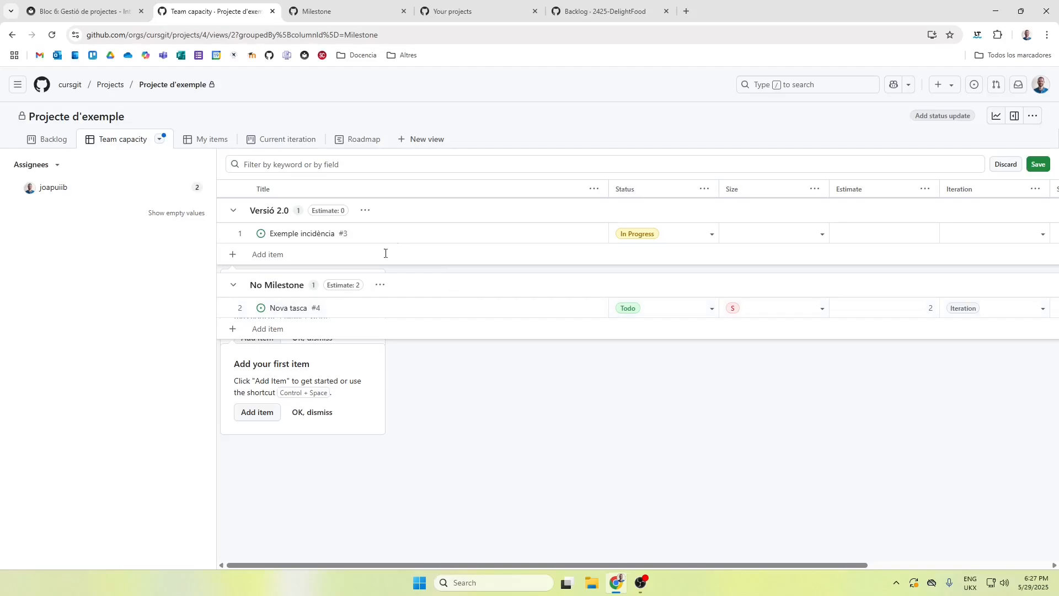
Step: Look through the My items, Current iteration and Roadmap views, examining the roadmap timeline around the current iteration
click(216, 142)
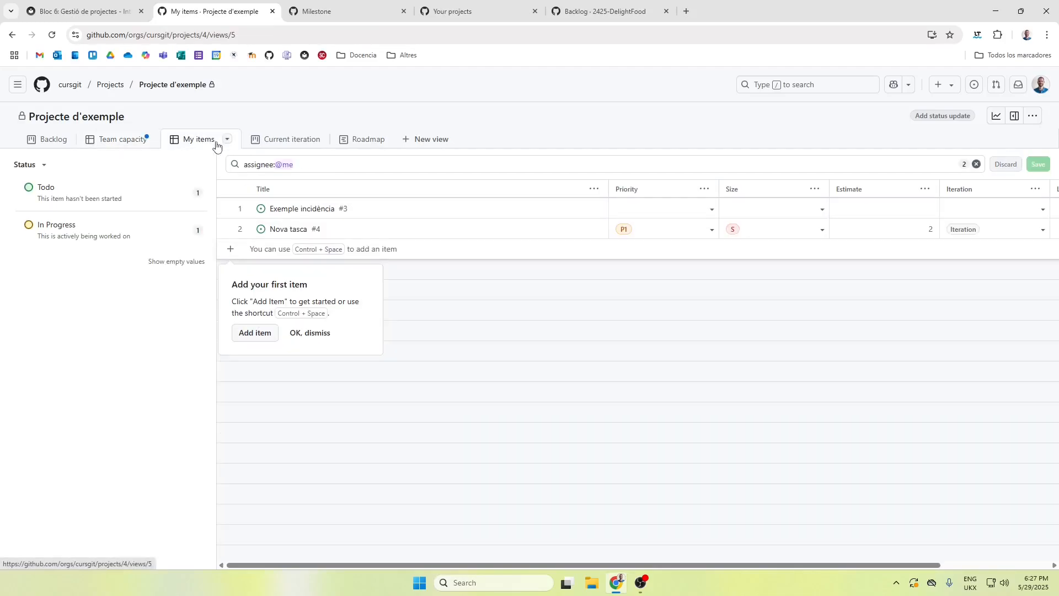
click(276, 145)
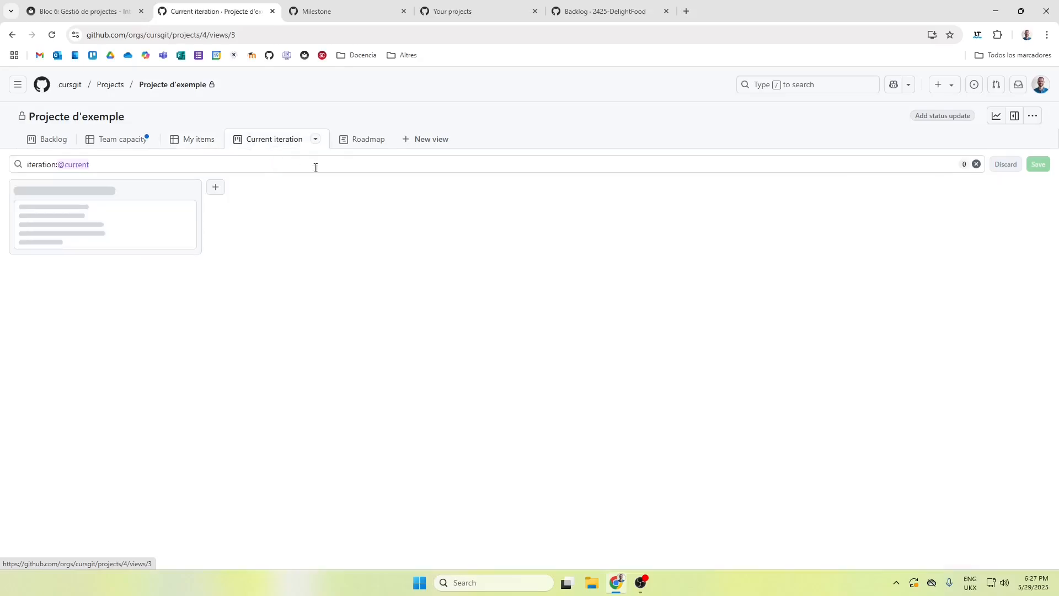
click(362, 140)
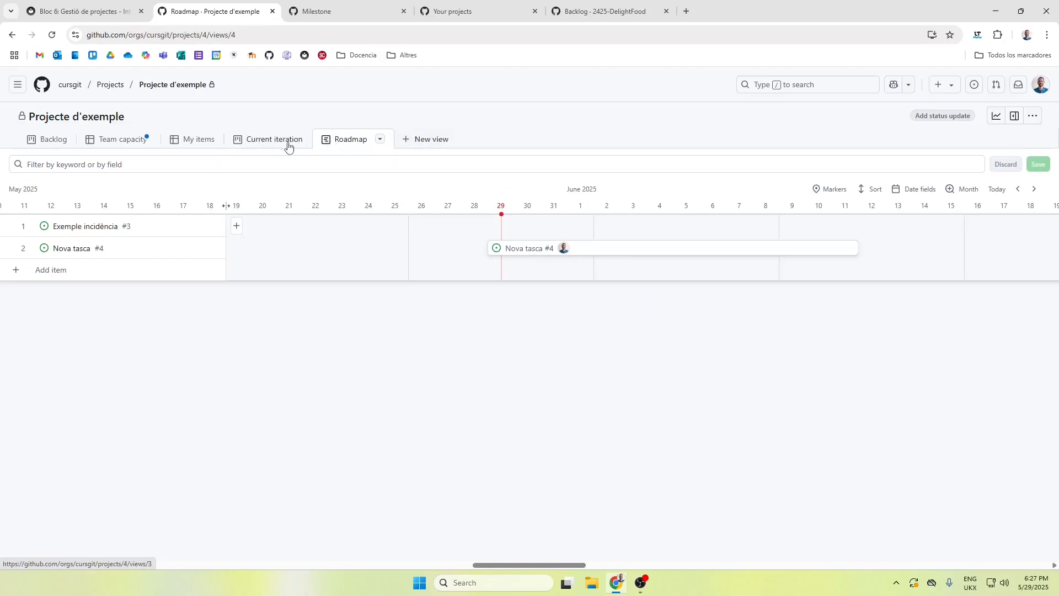
mouse_move(538, 561)
mouse_down()
mouse_move(580, 566)
mouse_move(557, 567)
mouse_up()
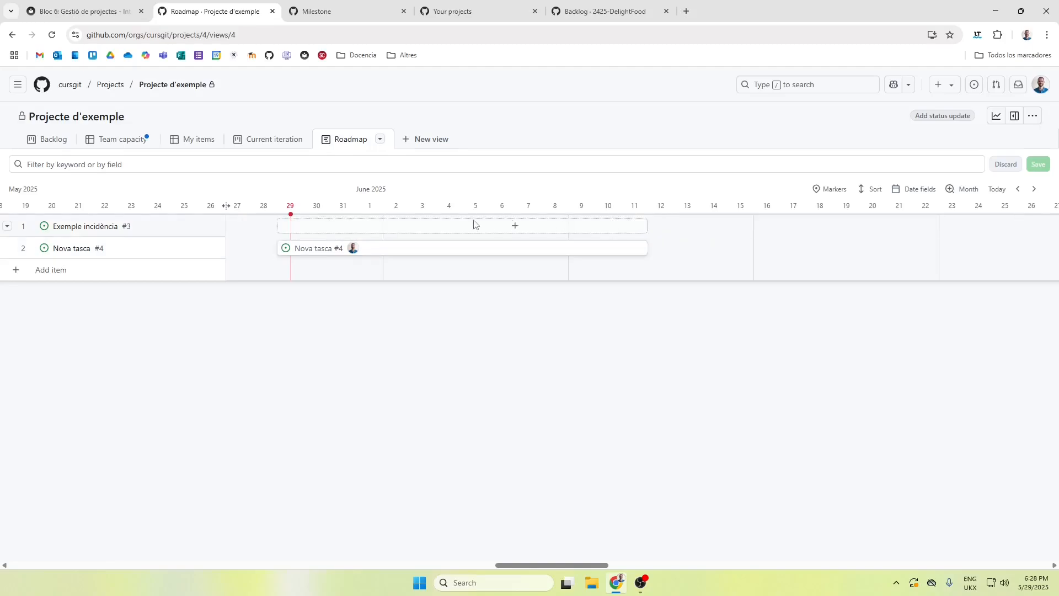
Step: Configure the Roadmap view to use Start date as its start date and End date as its target date
click(380, 140)
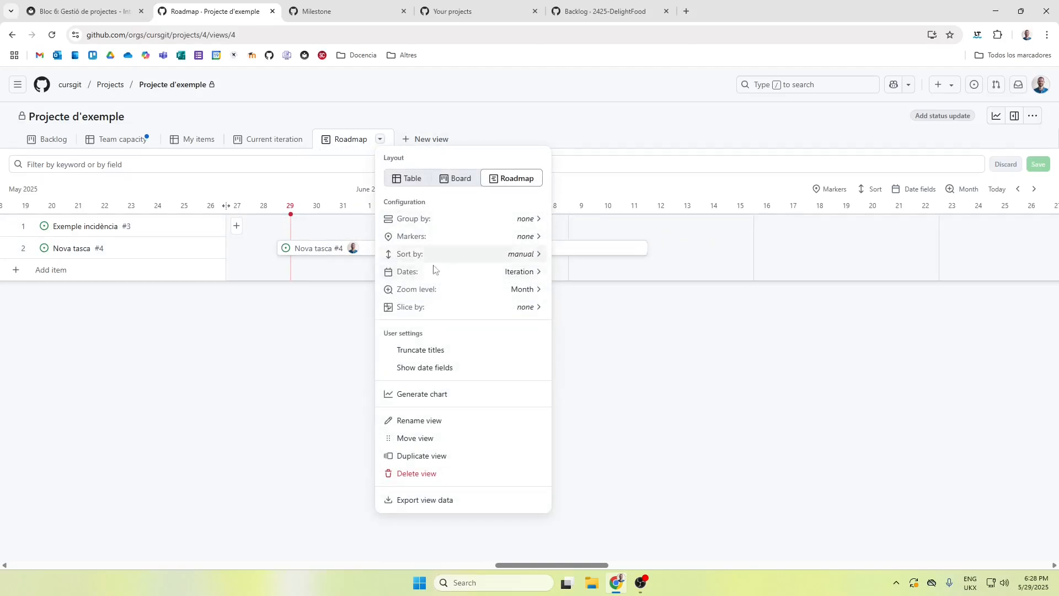
click(517, 273)
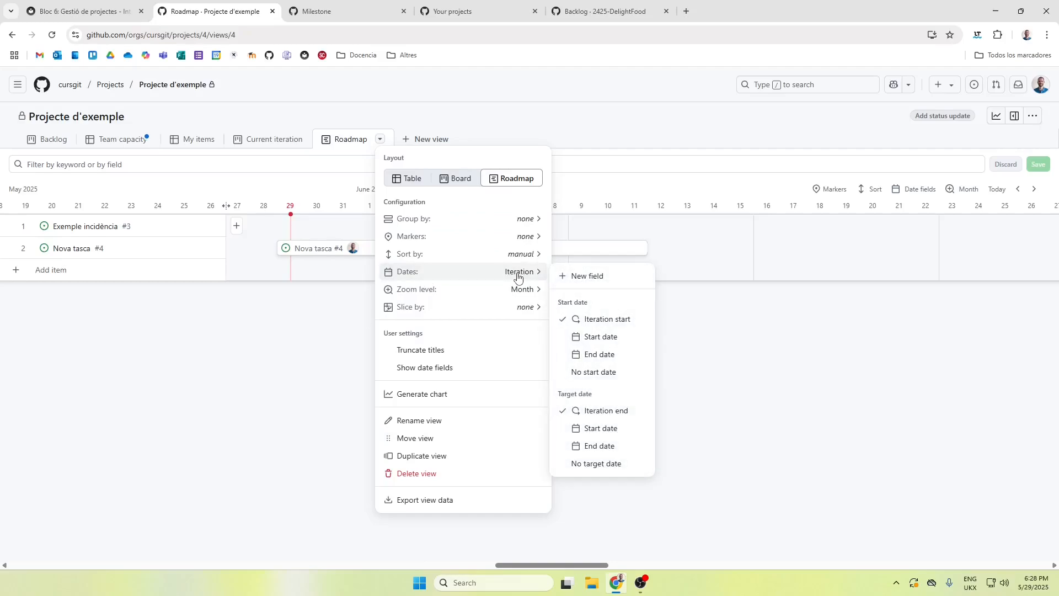
click(593, 342)
click(605, 447)
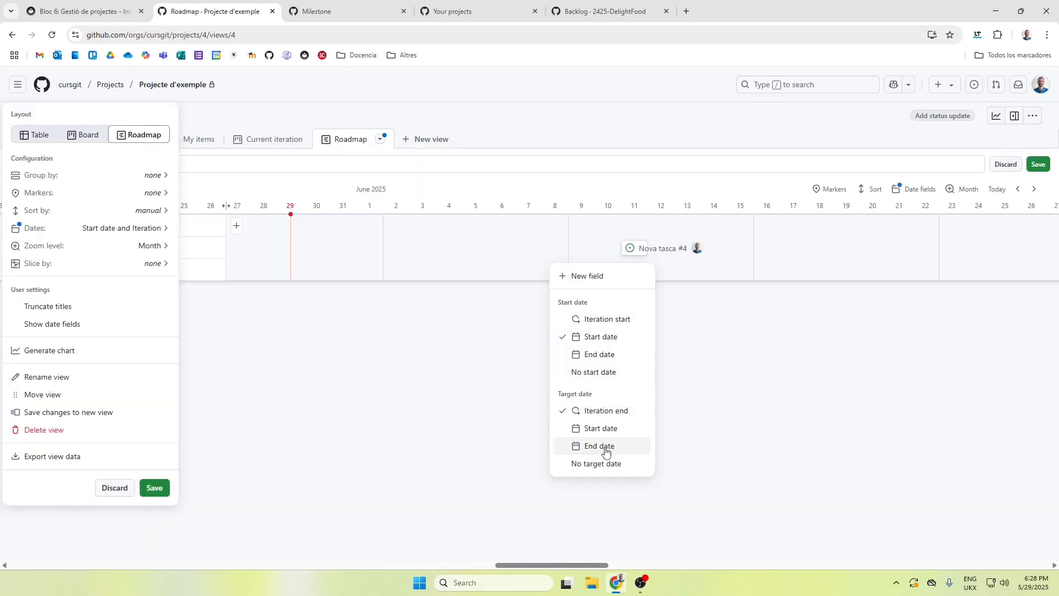
click(487, 423)
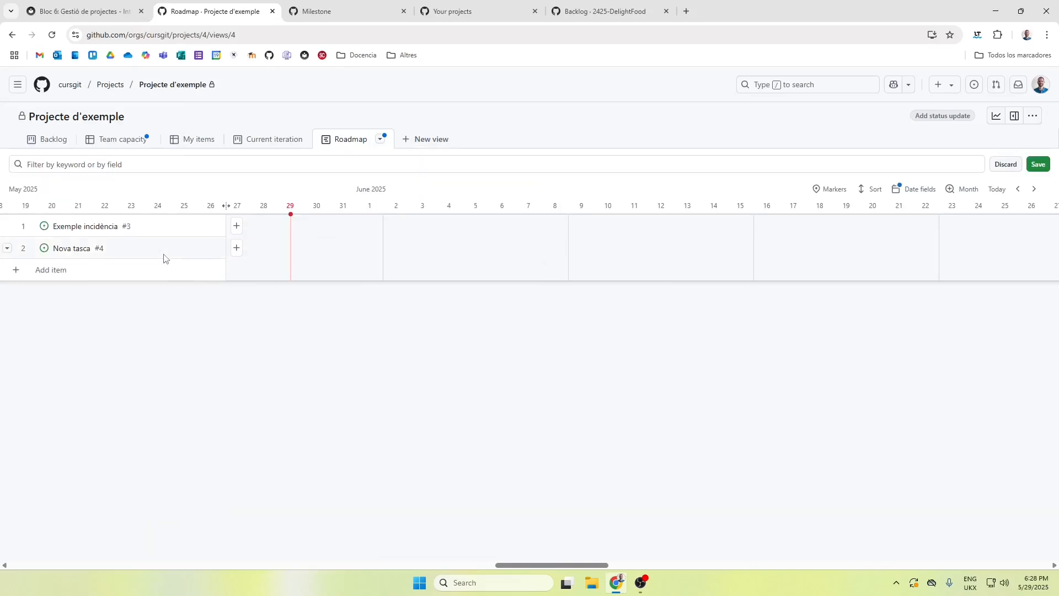
Step: Schedule "Nova tasca" on the roadmap with start date May 29, 2025 and end date May 31, 2025
click(302, 249)
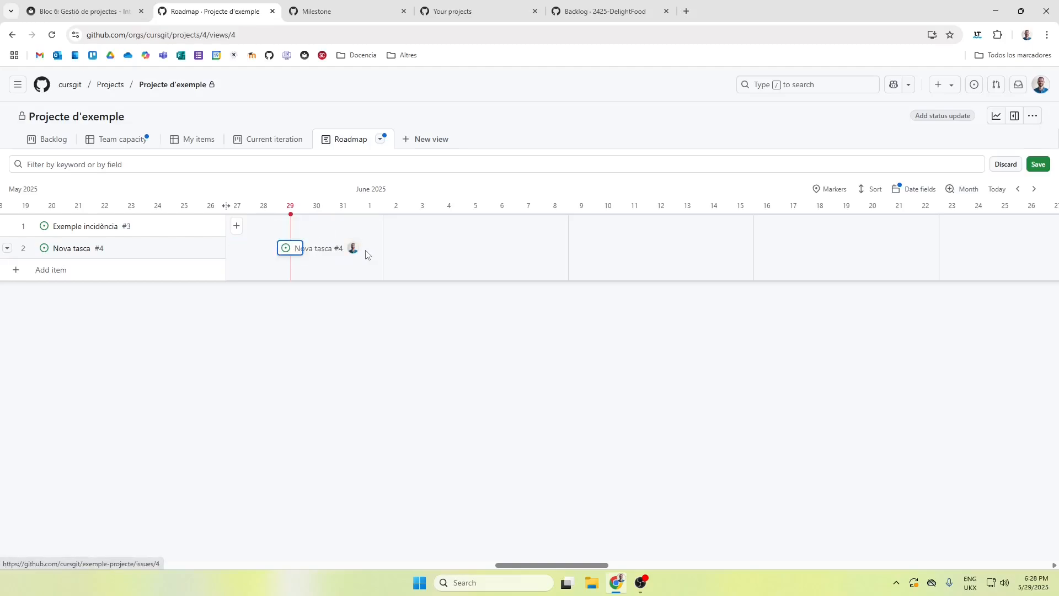
click(290, 248)
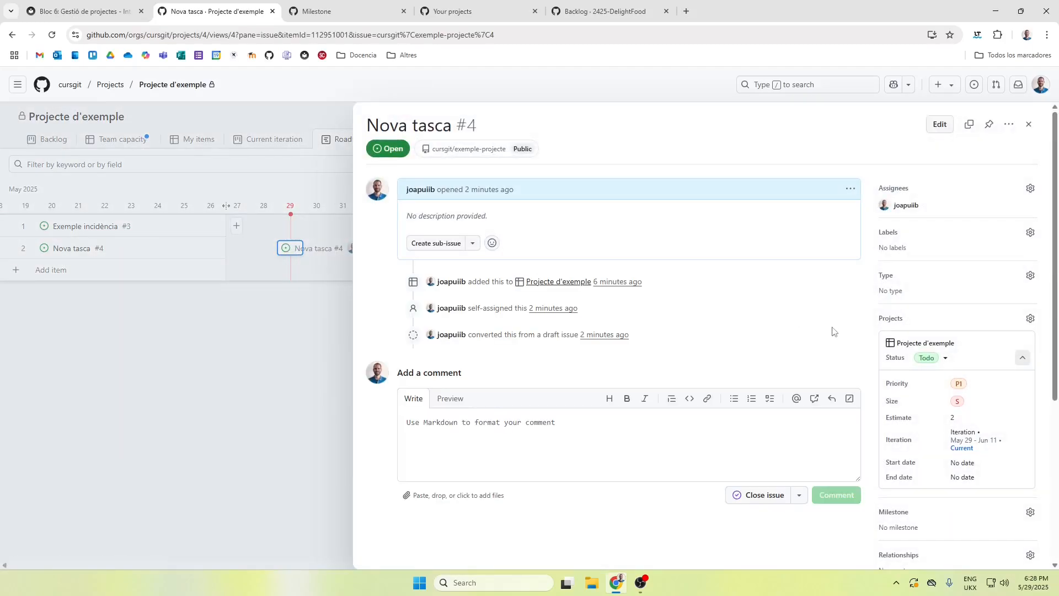
scroll(964, 350, down, 3)
scroll(954, 359, up, 1)
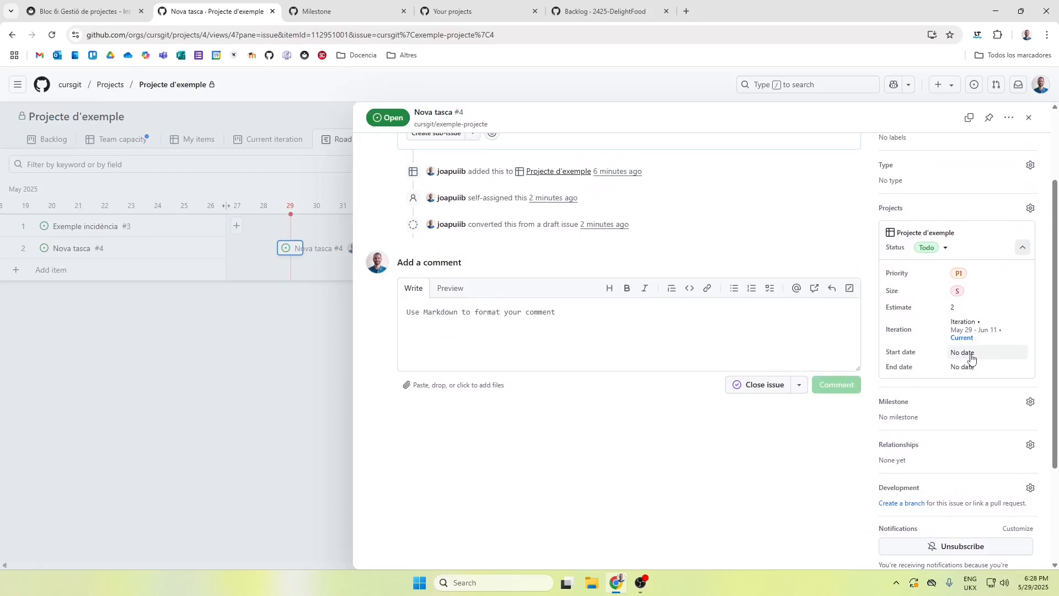
click(969, 356)
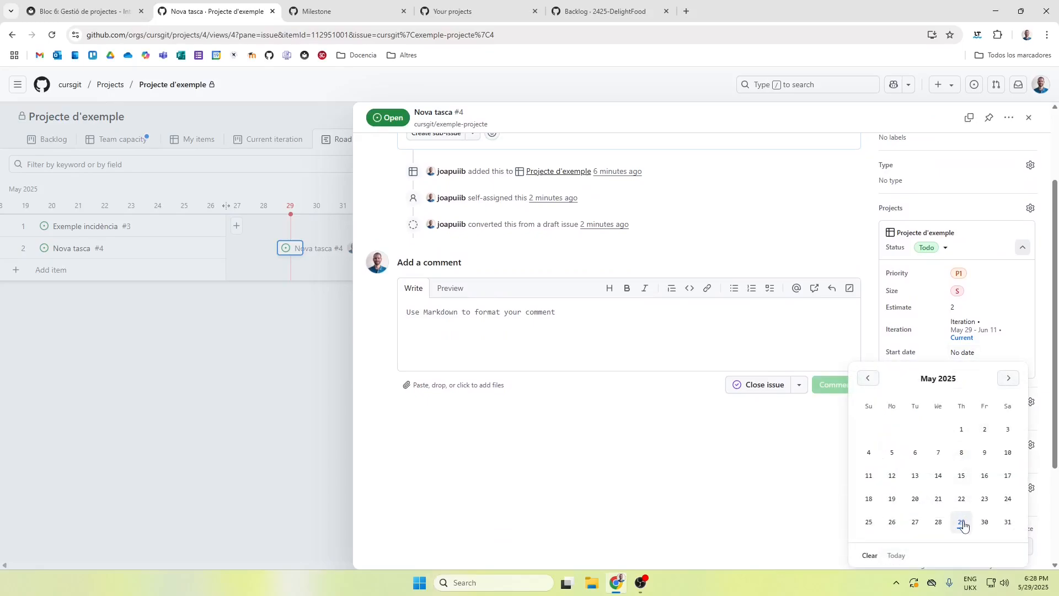
click(961, 522)
click(967, 371)
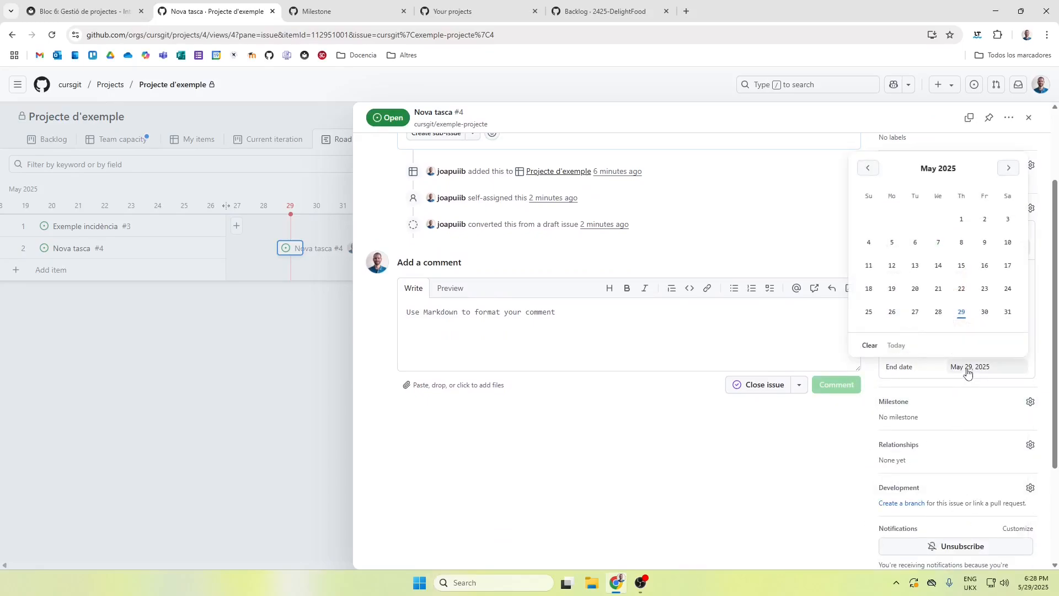
click(1007, 312)
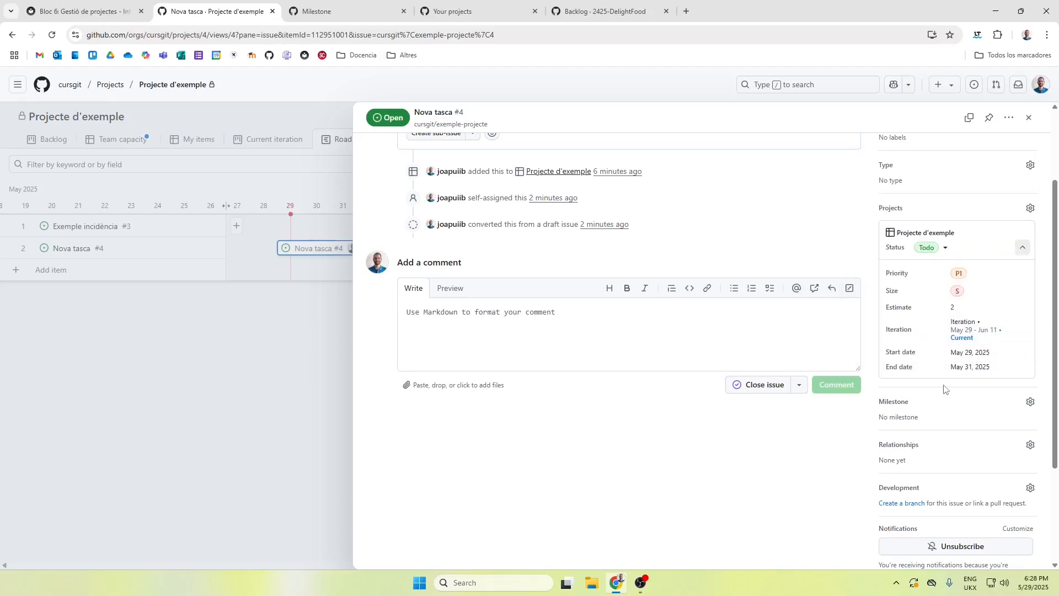
scroll(992, 160, up, 2)
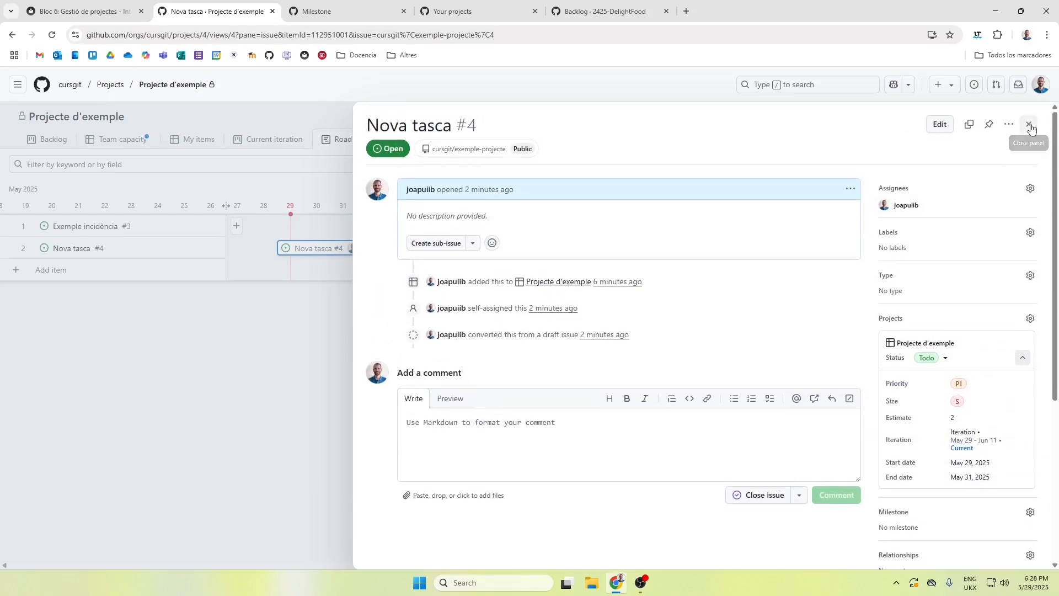
click(1029, 125)
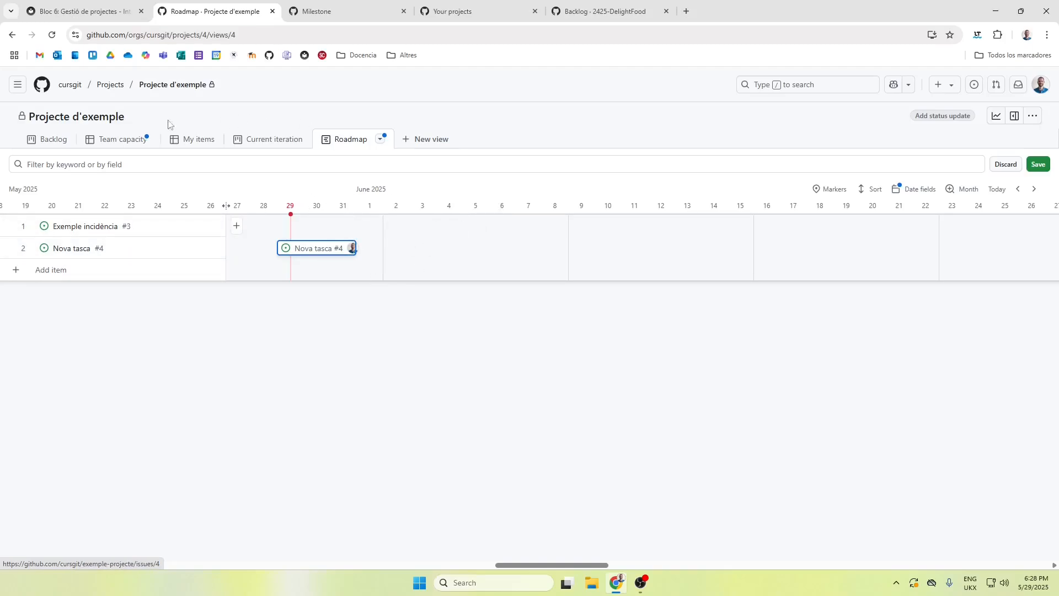
Step: Open the project settings and examine the configuration of the Status, Priority, Size and Estimate fields
click(1032, 117)
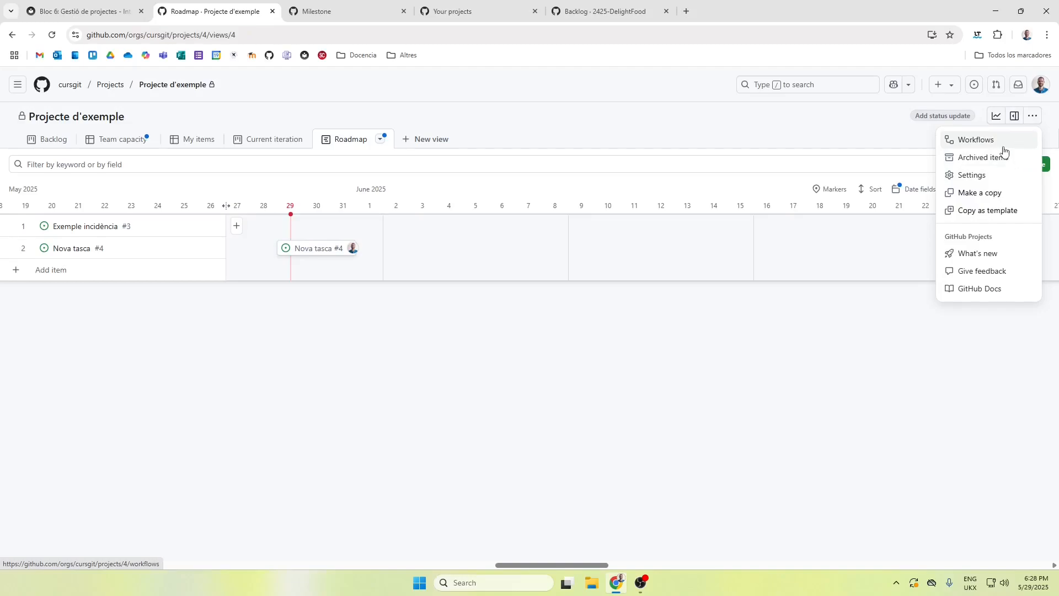
click(978, 181)
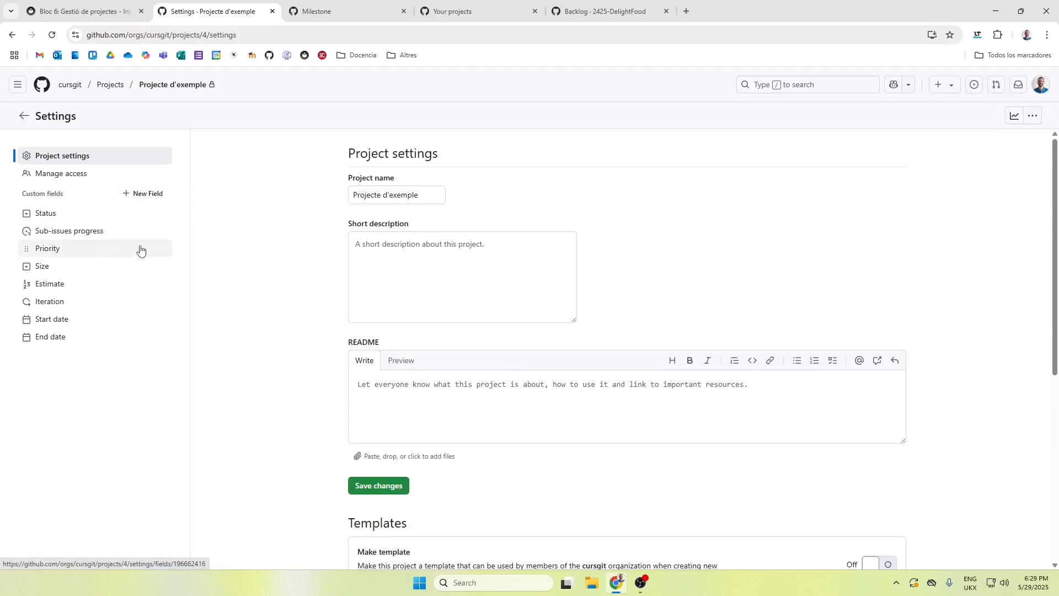
click(102, 217)
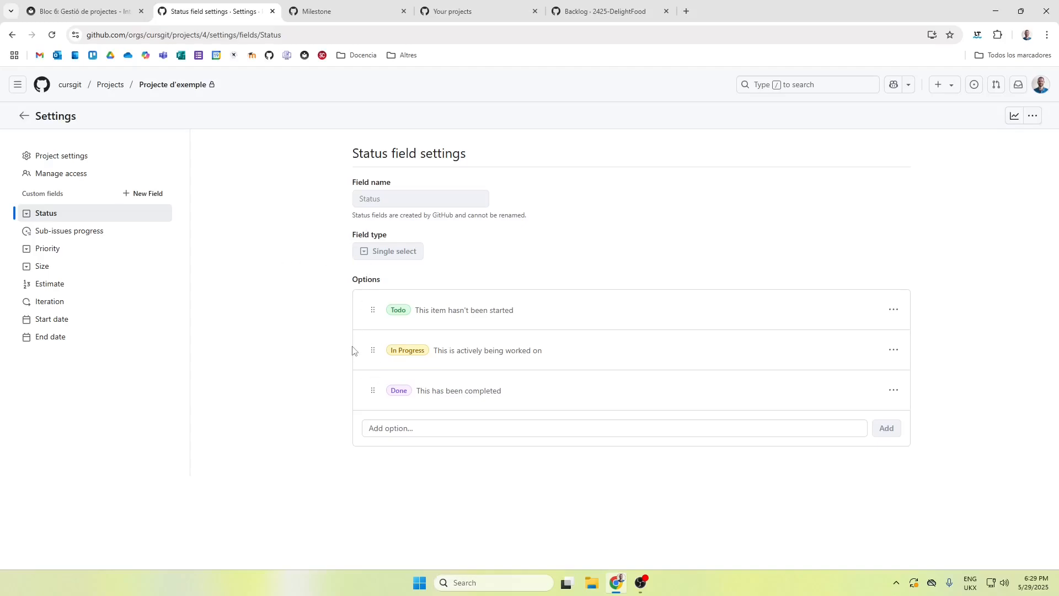
click(86, 252)
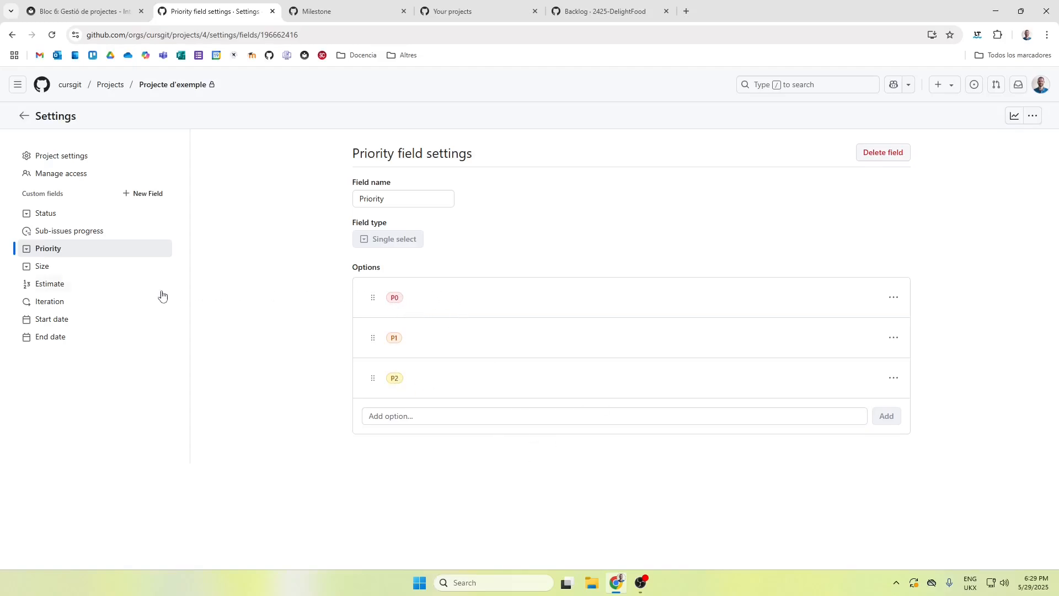
click(88, 267)
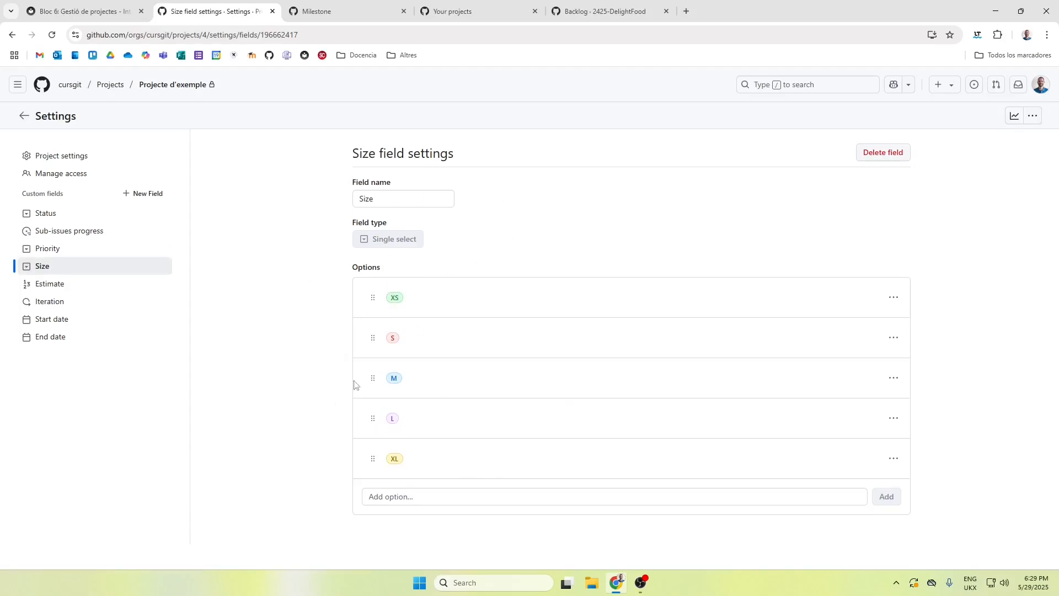
click(83, 286)
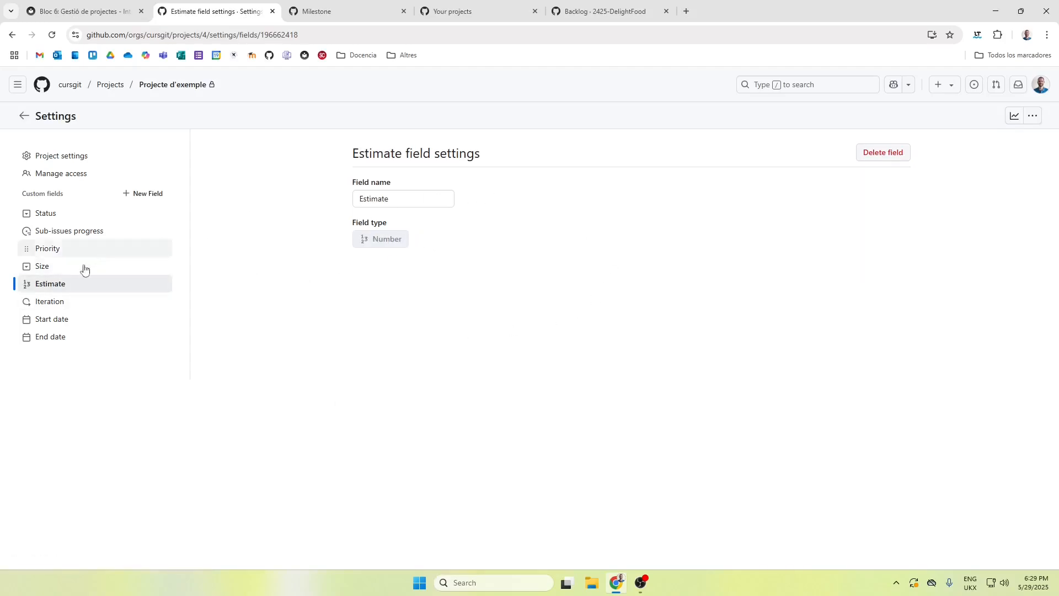
click(386, 198)
double_click(386, 198)
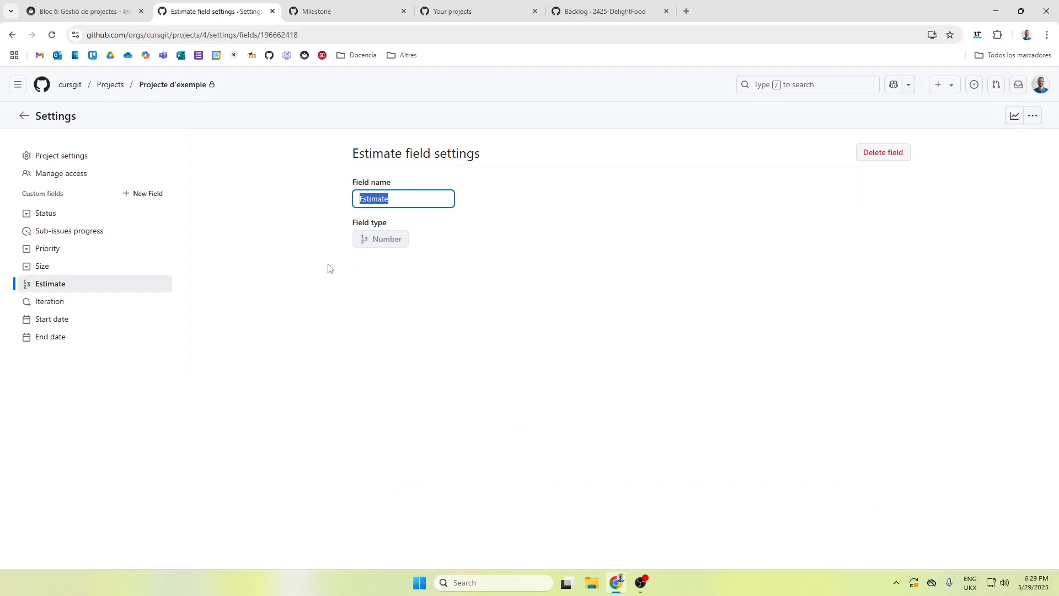
click(329, 268)
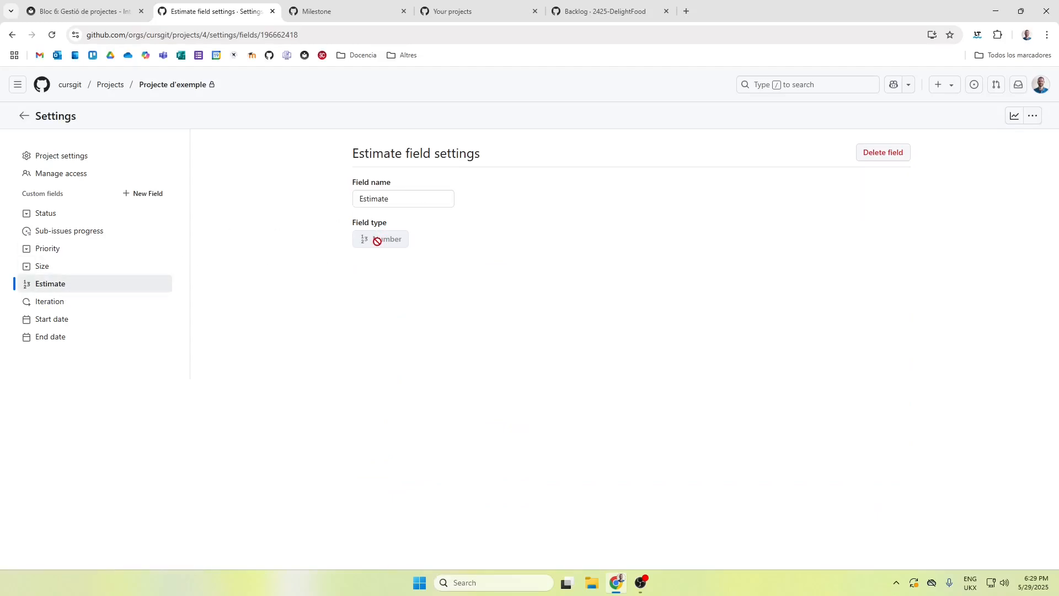
click(384, 198)
click(266, 273)
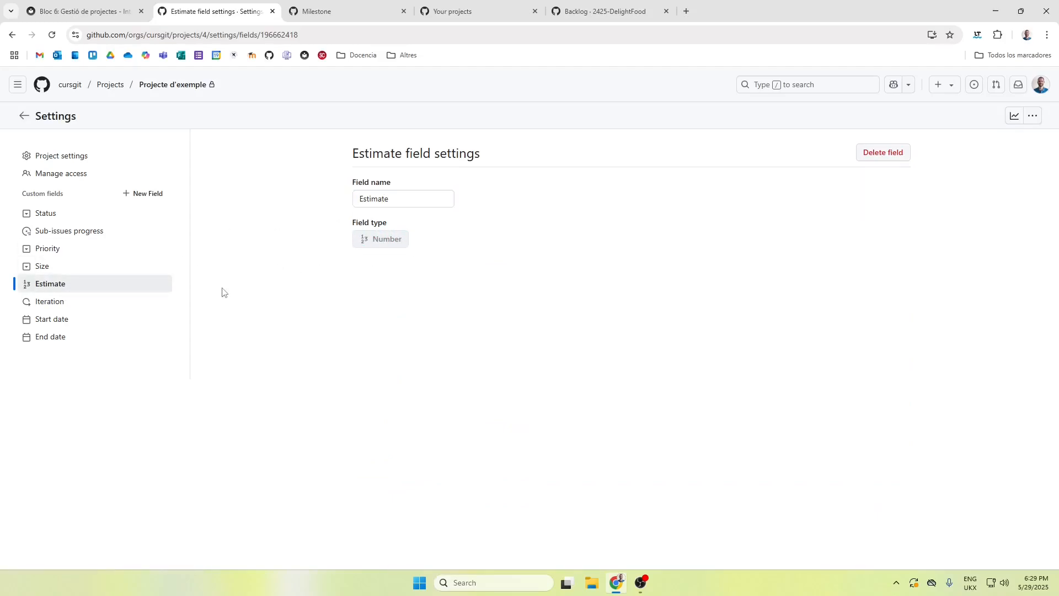
Step: Rename the project's Iteration field to "Sprint"
click(107, 307)
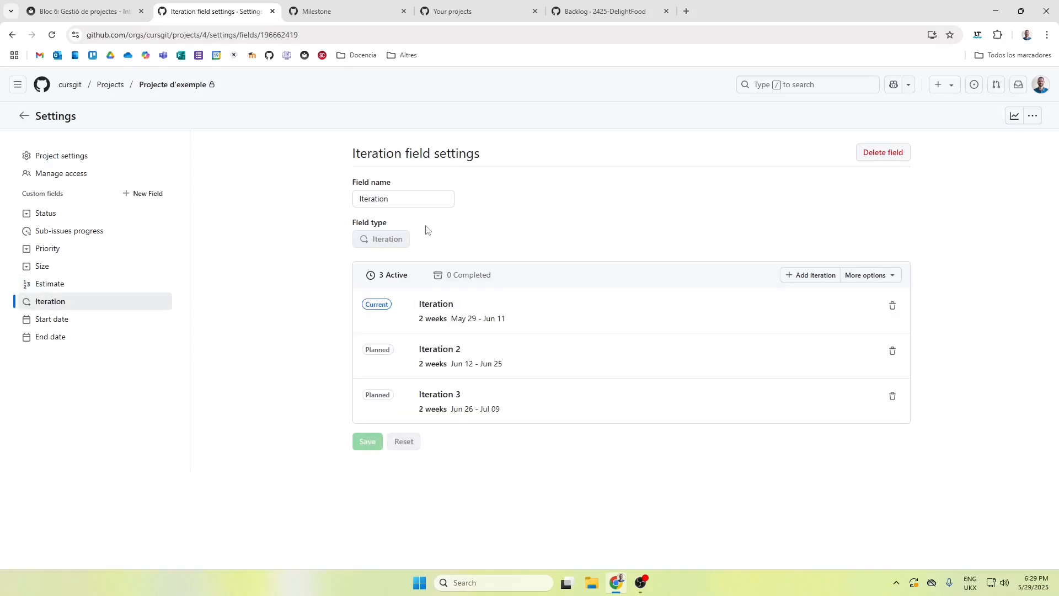
double_click(390, 200)
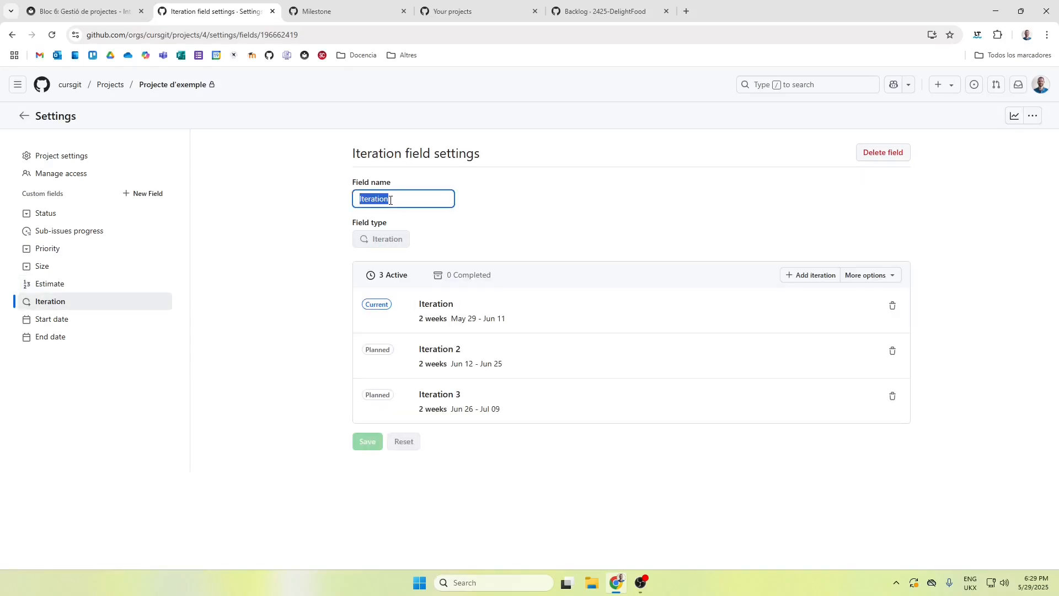
text(Sprint)
key(Return)
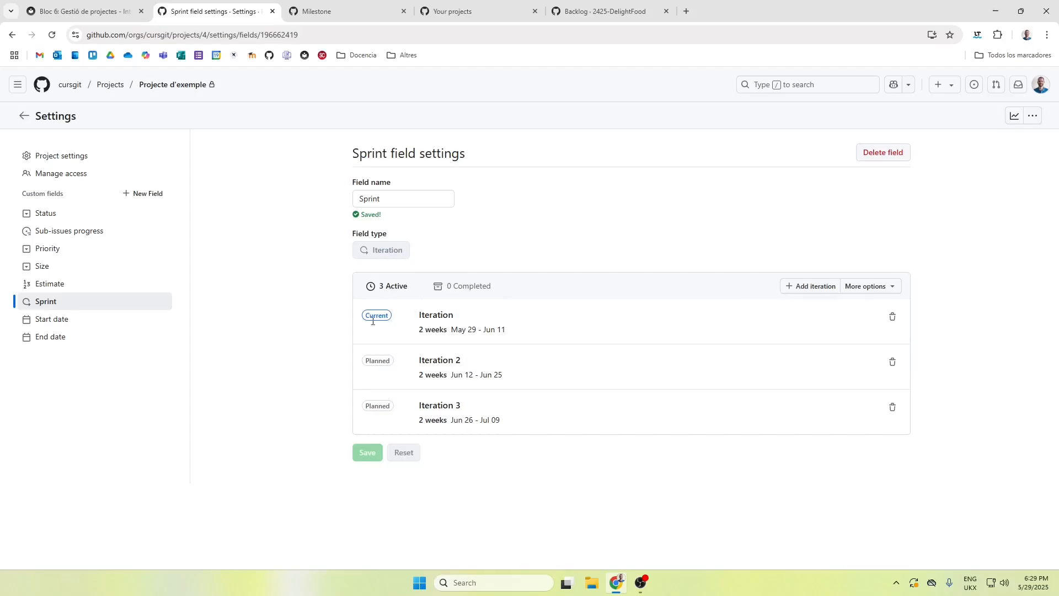
Step: Rename the current iteration to "Sprint 1" and check its date range without changing it
double_click(461, 320)
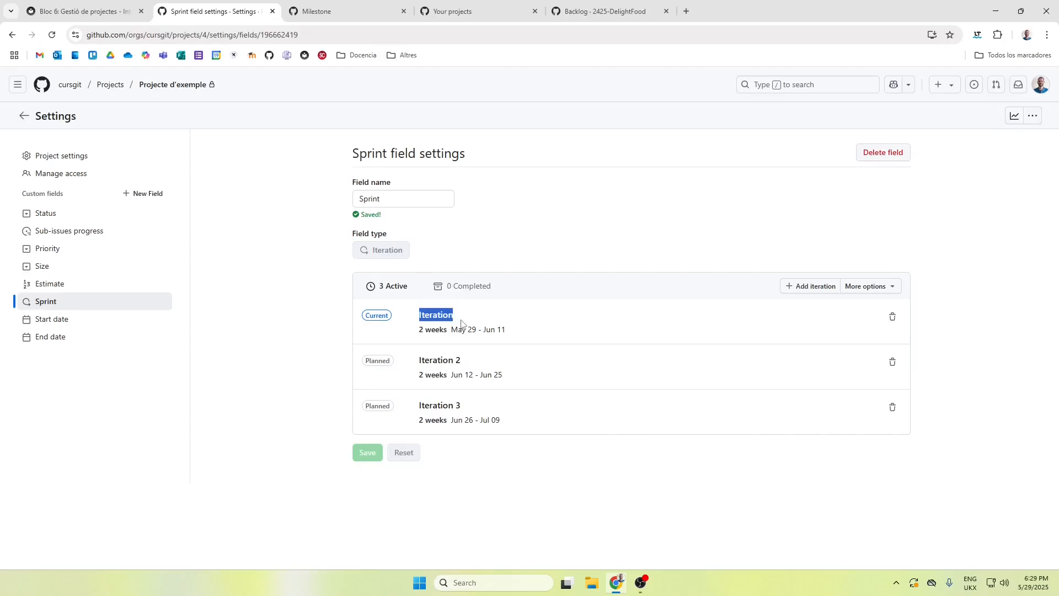
text(Sprint 1)
click(469, 456)
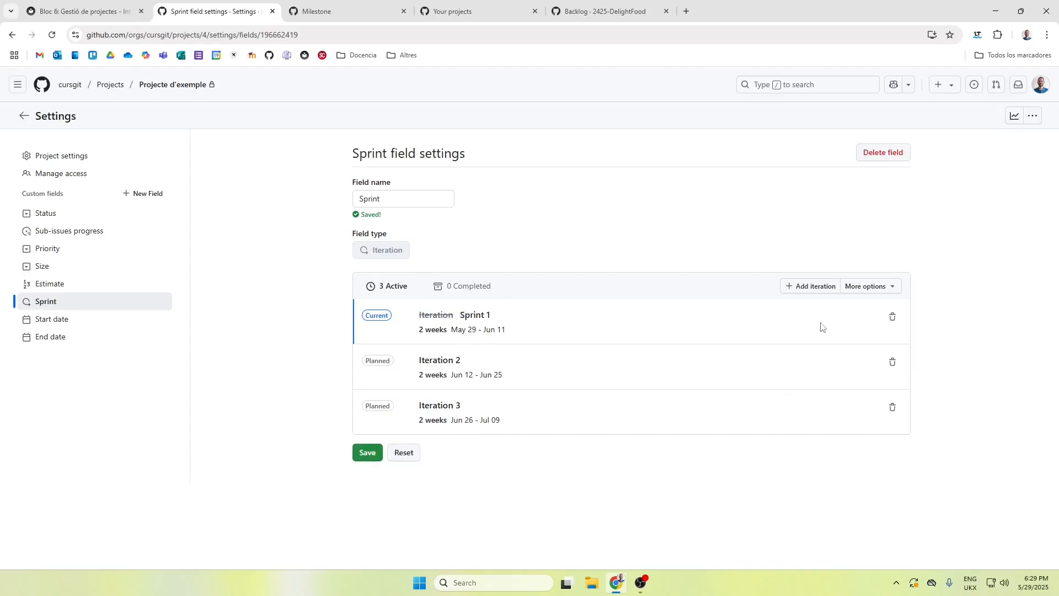
click(472, 330)
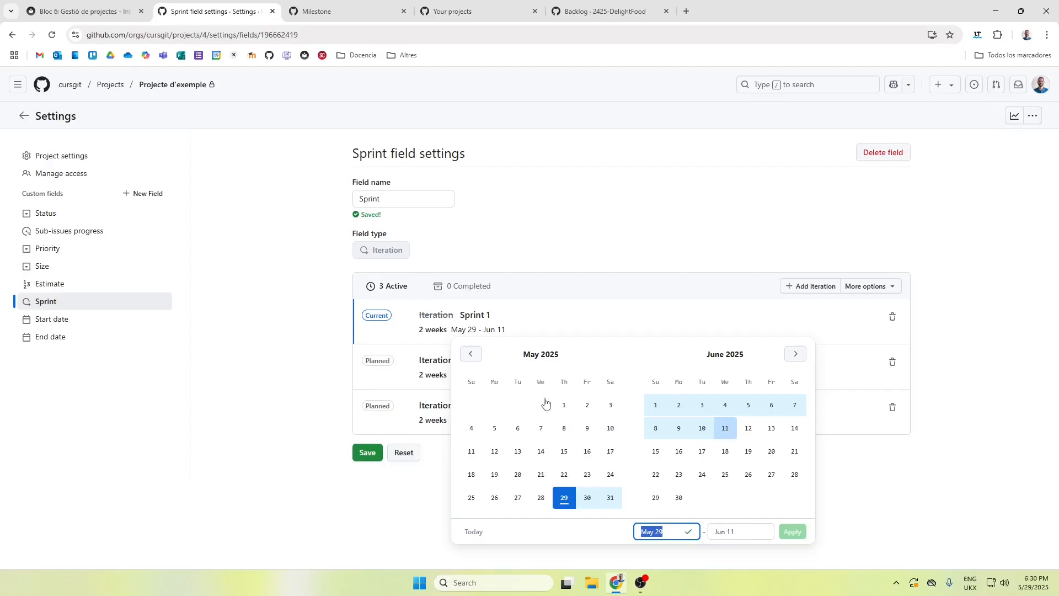
click(854, 510)
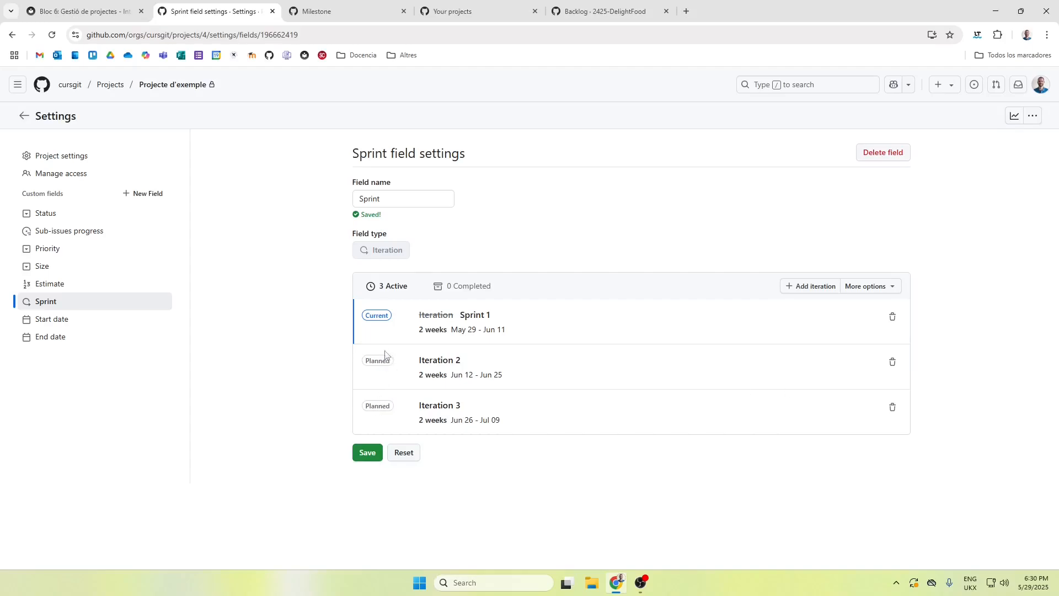
Step: Rename the two planned iterations to "Sprint 2" and "Sprint 3" and save the iteration changes
double_click(445, 362)
text(Sprint)
double_click(437, 406)
text(Spr)
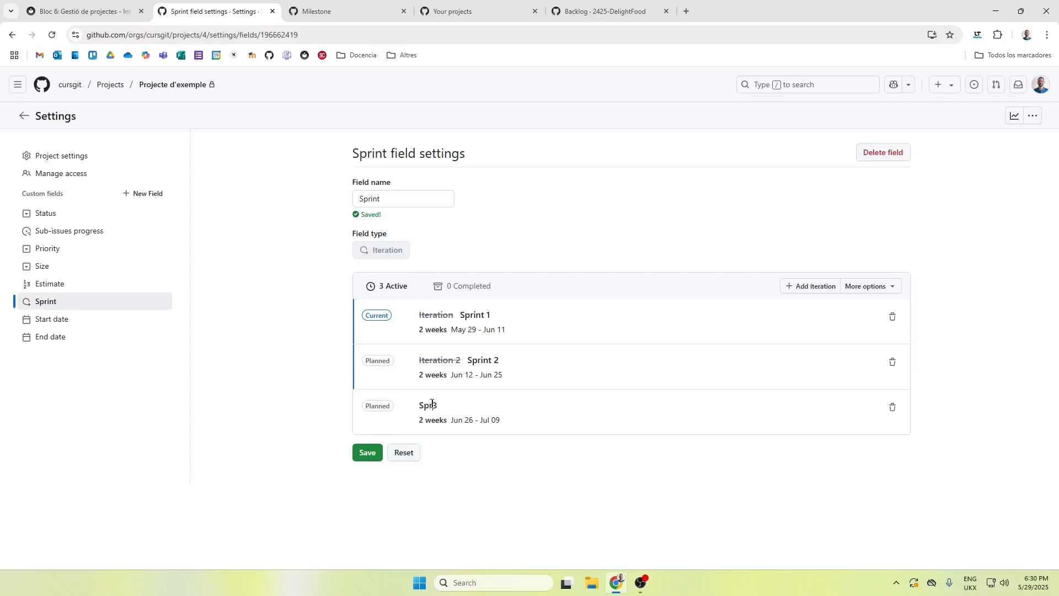
click(489, 462)
click(379, 447)
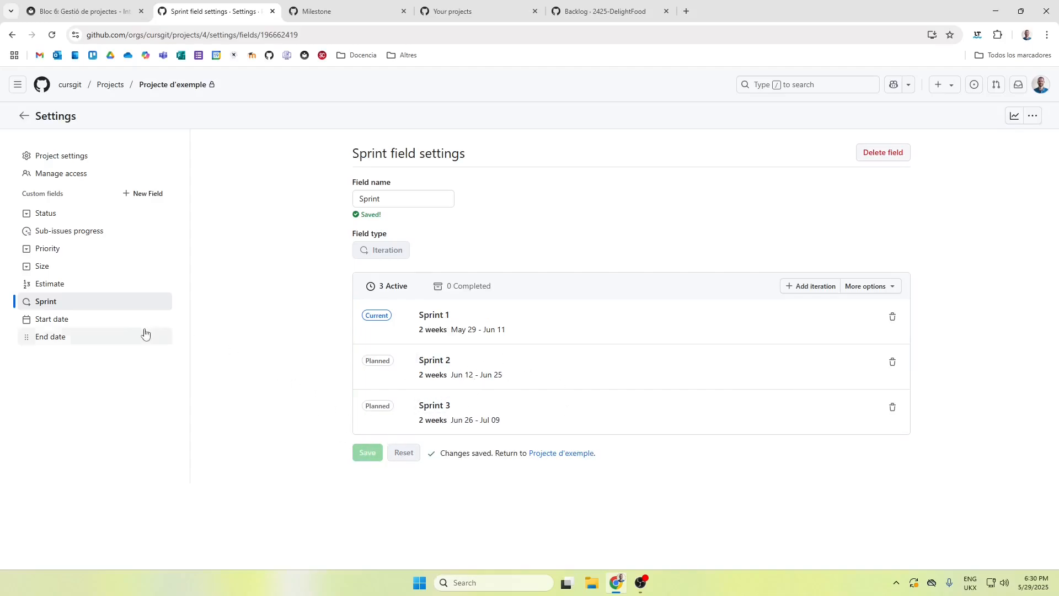
Step: Check the Start date field settings, return to the project's roadmap, and select the "Nova tasca" card in the Backlog view
click(94, 322)
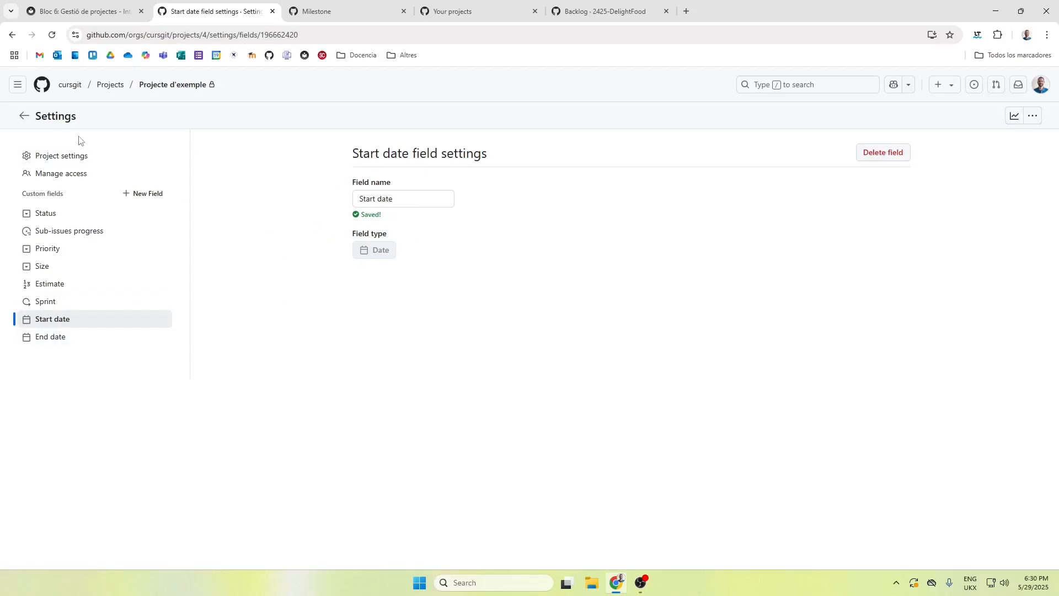
click(24, 116)
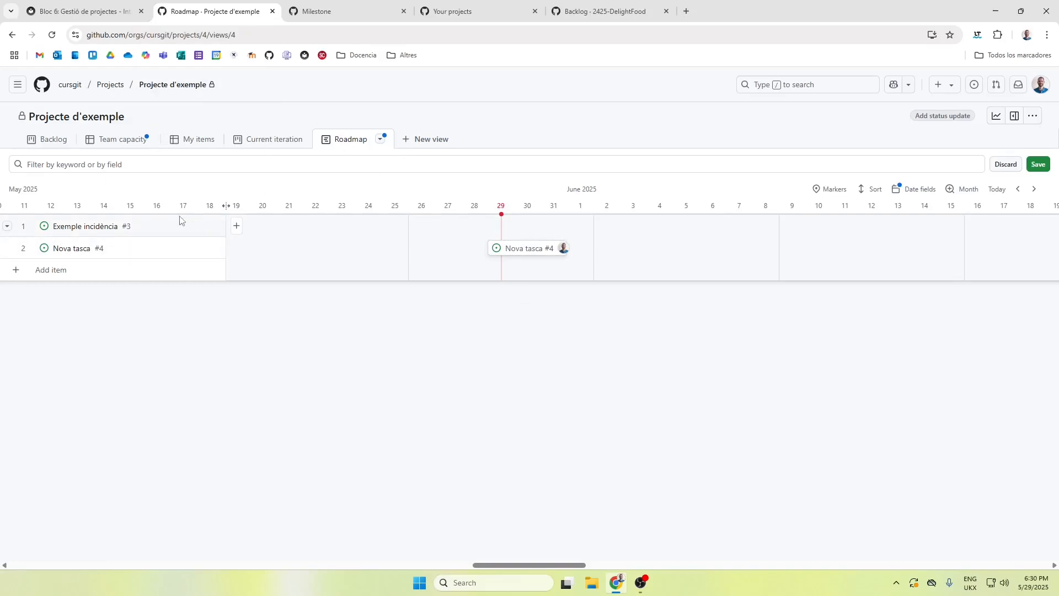
drag(530, 565, 554, 565)
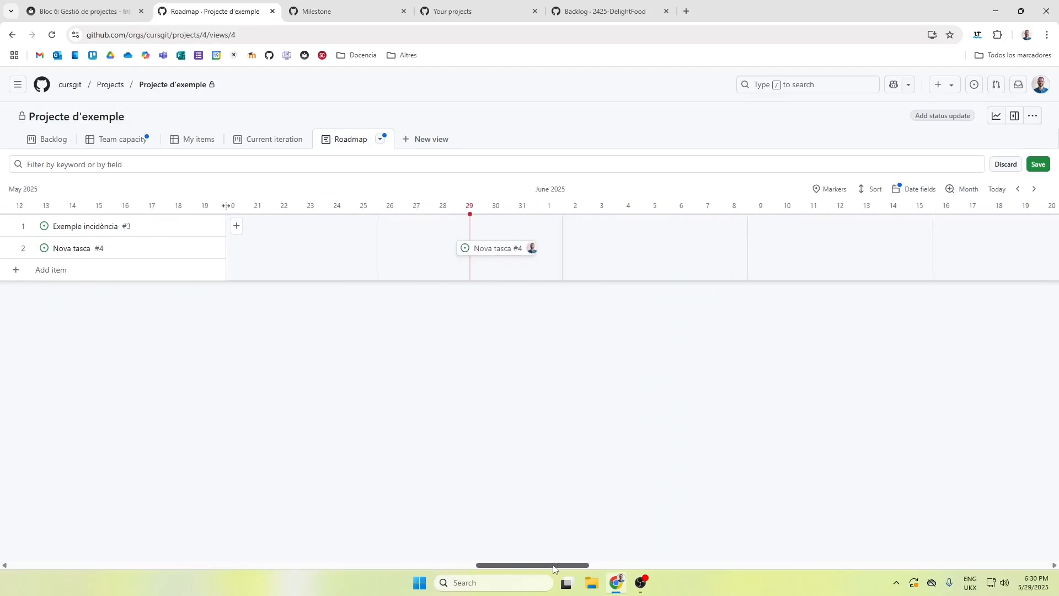
click(53, 140)
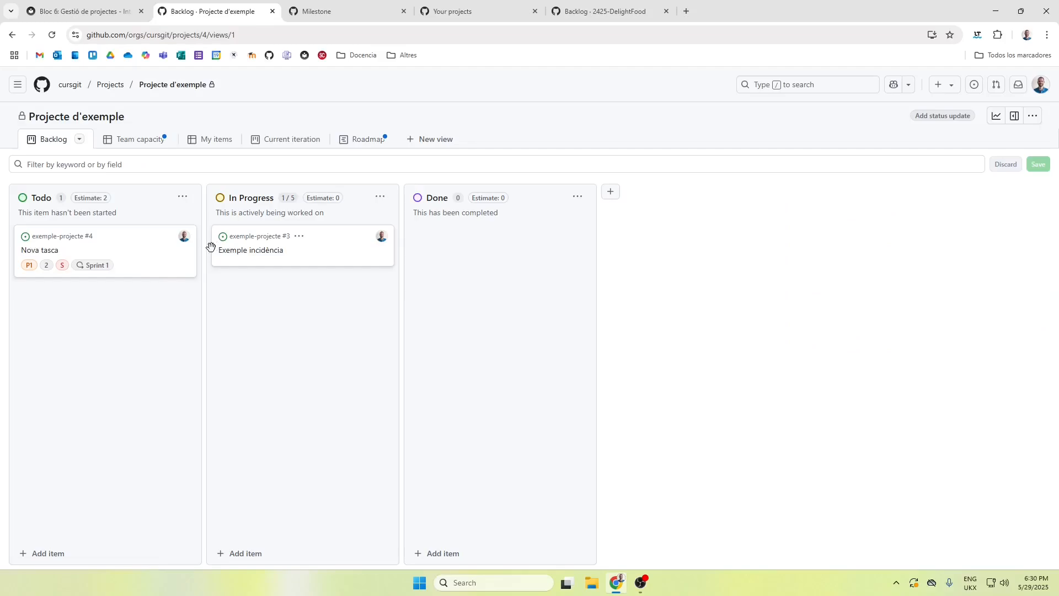
click(144, 246)
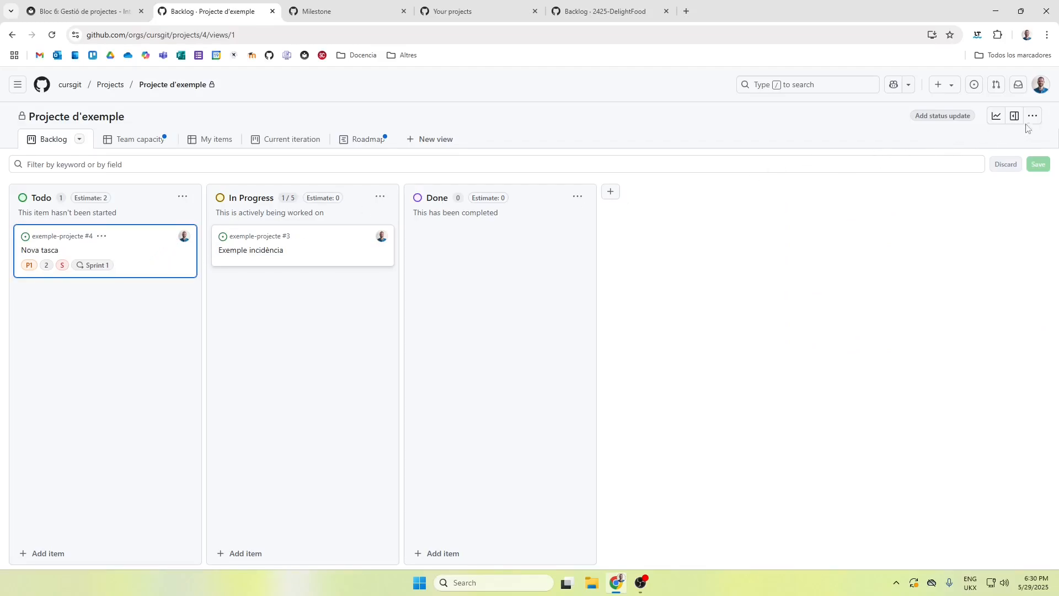
Step: Open the project's workflows in a new browser tab and examine the "Item closed" and "Auto-close issue" workflows
click(1039, 118)
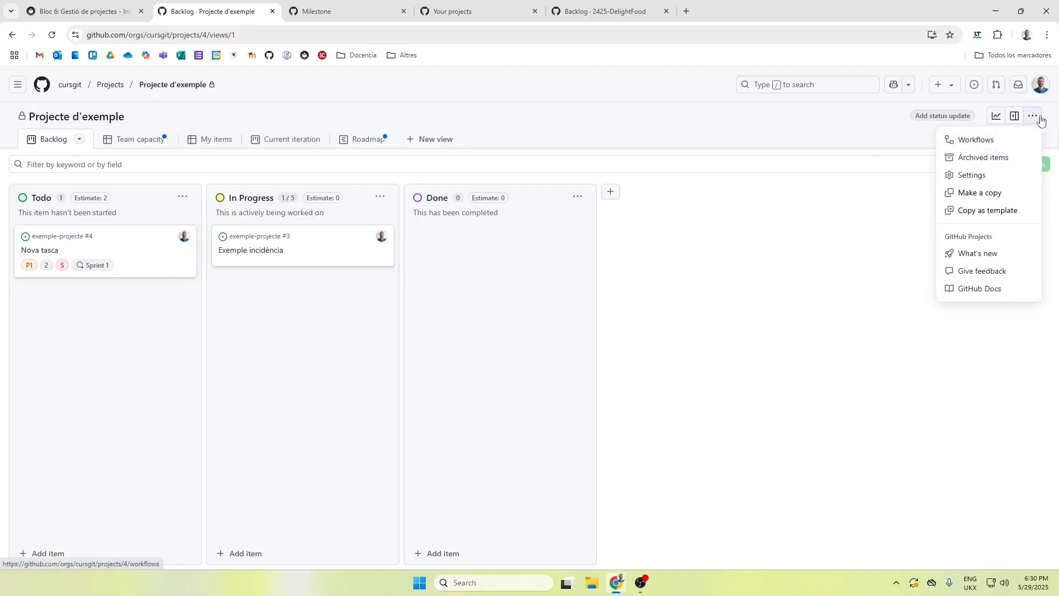
middle_click(980, 145)
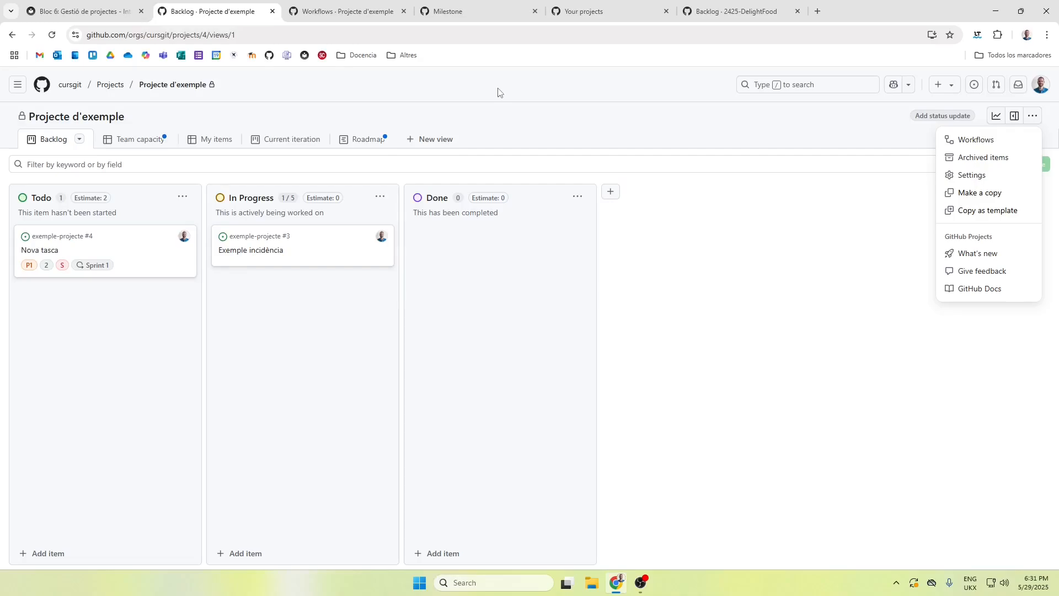
click(354, 14)
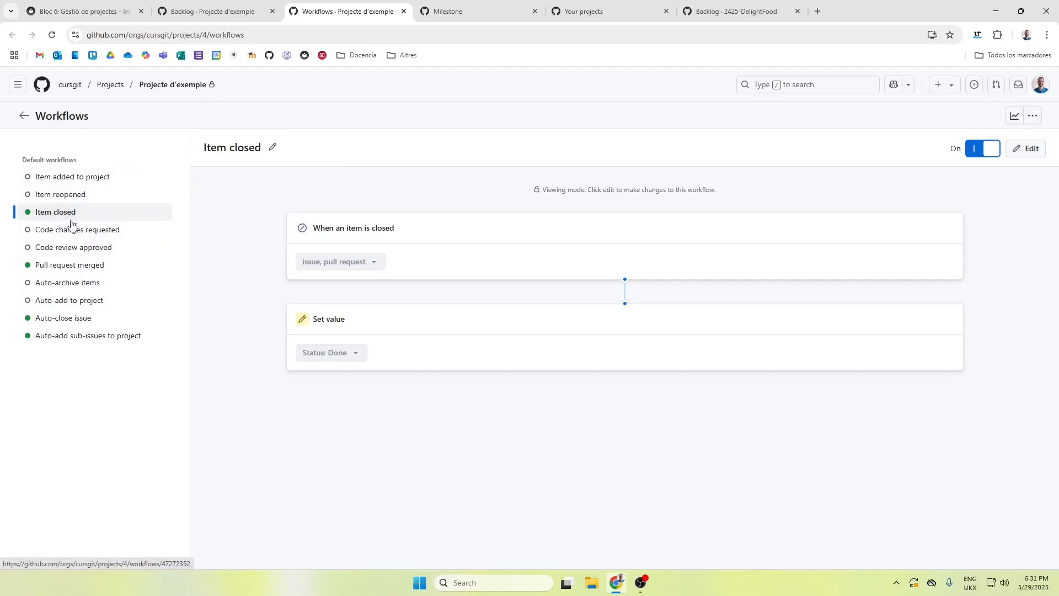
click(78, 321)
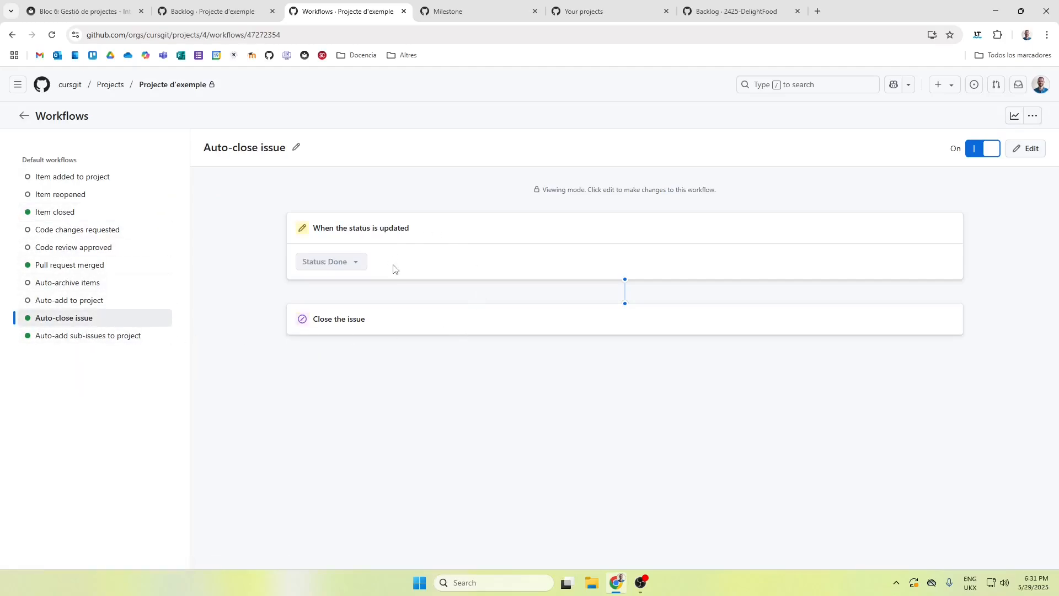
Step: Review the trigger and action of the "Auto-close issue" workflow, and close the workflows browser tab
drag(314, 228, 408, 228)
click(336, 235)
double_click(320, 228)
click(352, 241)
drag(387, 322, 313, 323)
click(302, 361)
key(ctrl+w)
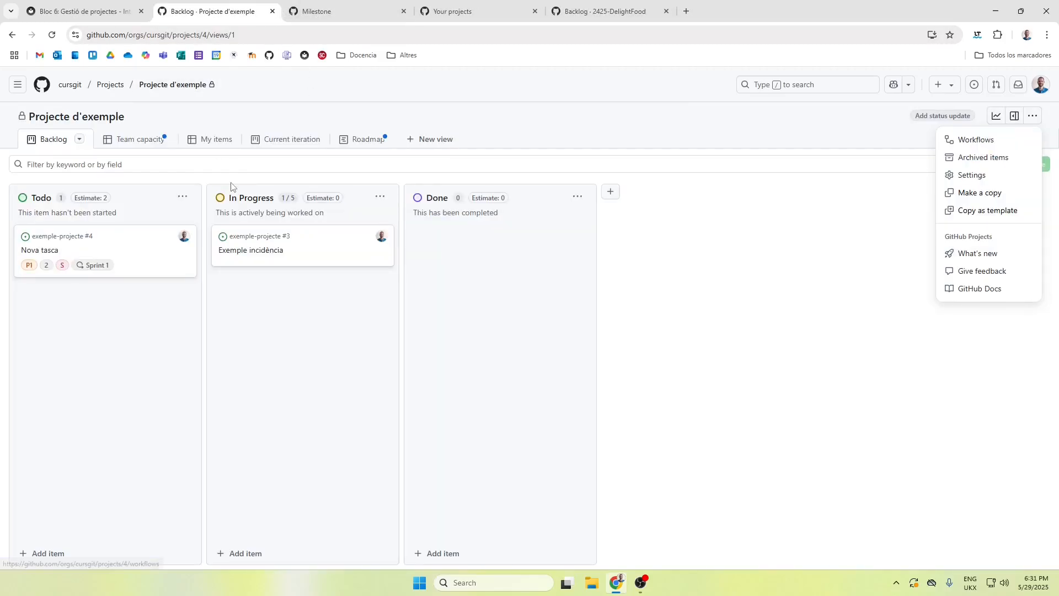
Step: Move the "Nova tasca" card from Todo to Done in the Backlog view and reload the page
click(102, 242)
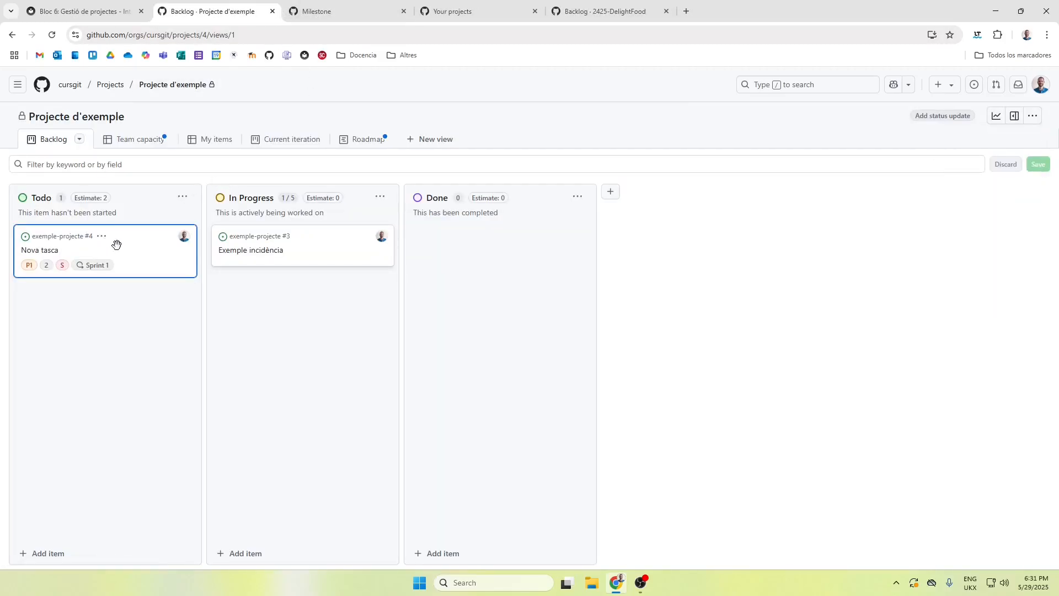
drag(60, 248, 450, 253)
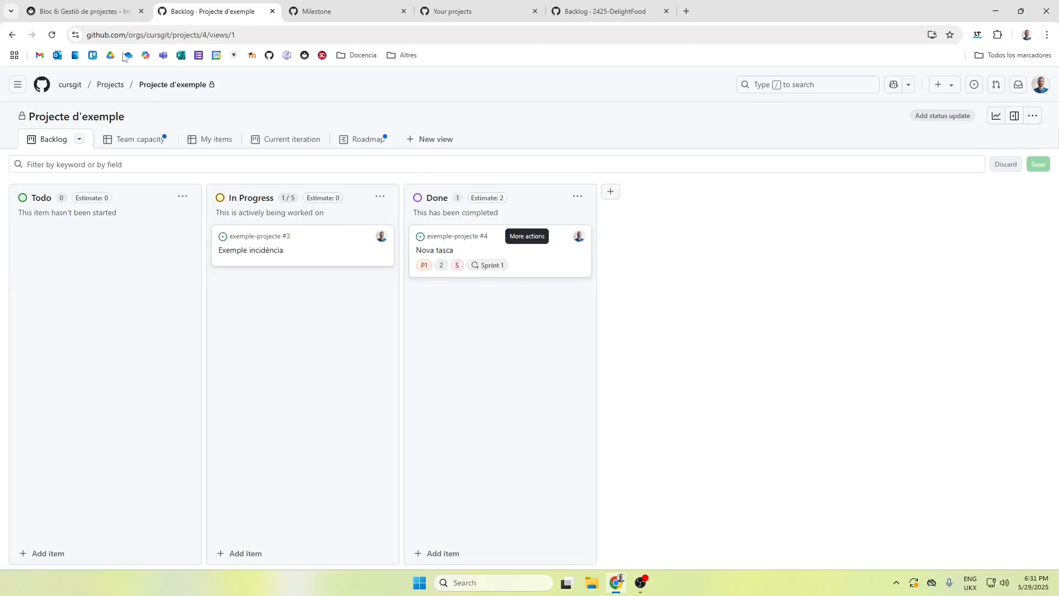
click(53, 36)
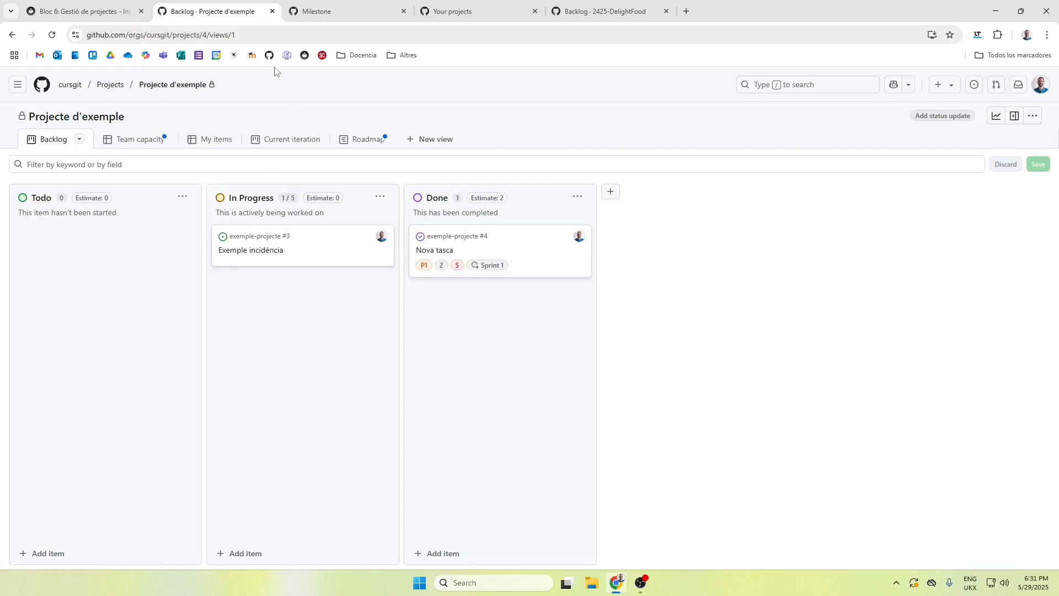
Step: Check the closed issues of the exemple-projecte repository for "Nova tasca" and return to the open issues list
click(310, 18)
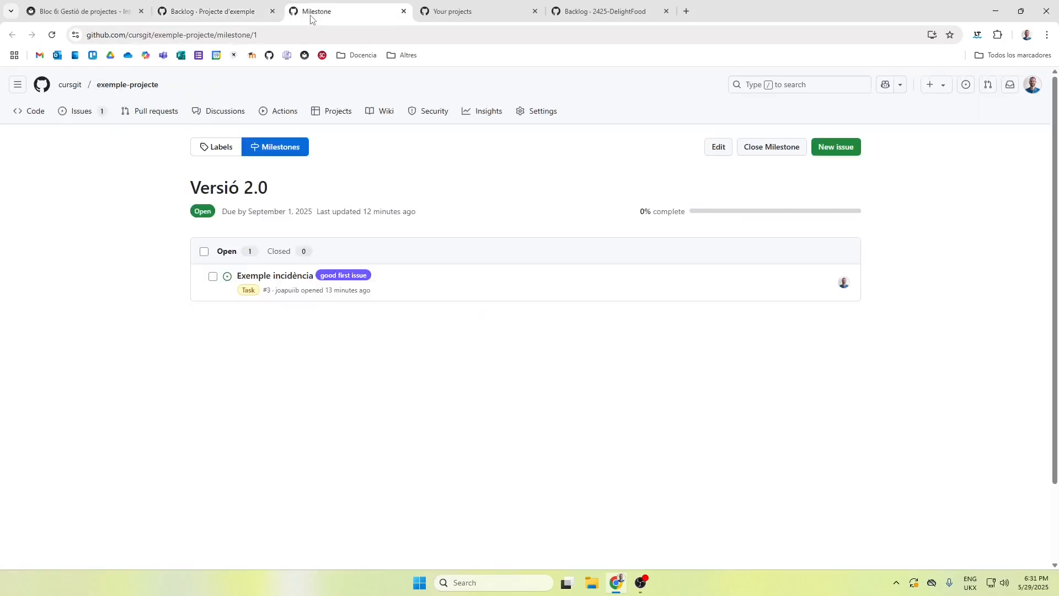
click(95, 111)
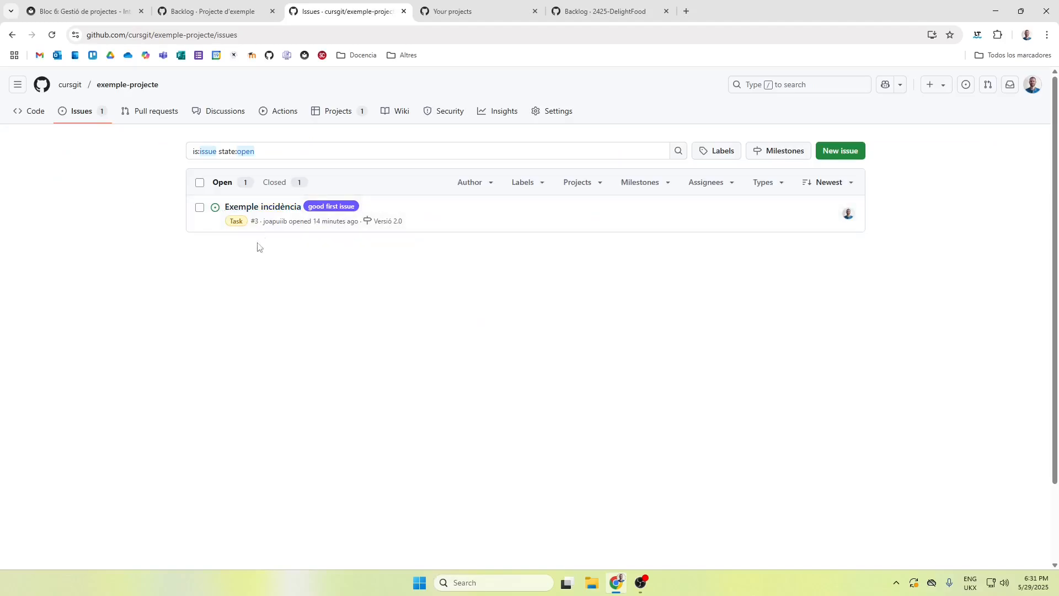
click(276, 182)
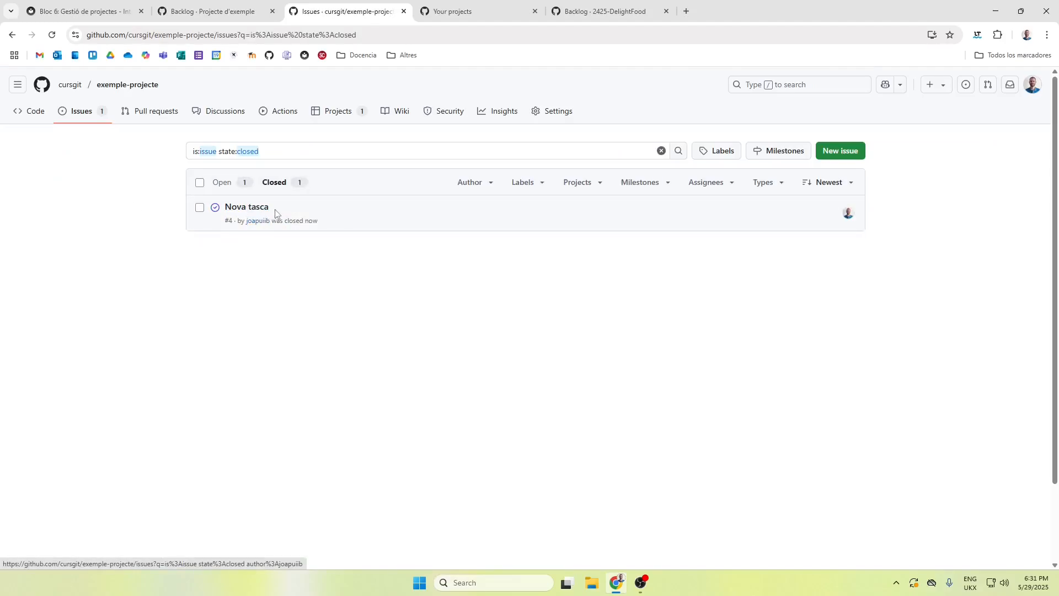
drag(272, 208, 225, 208)
click(223, 209)
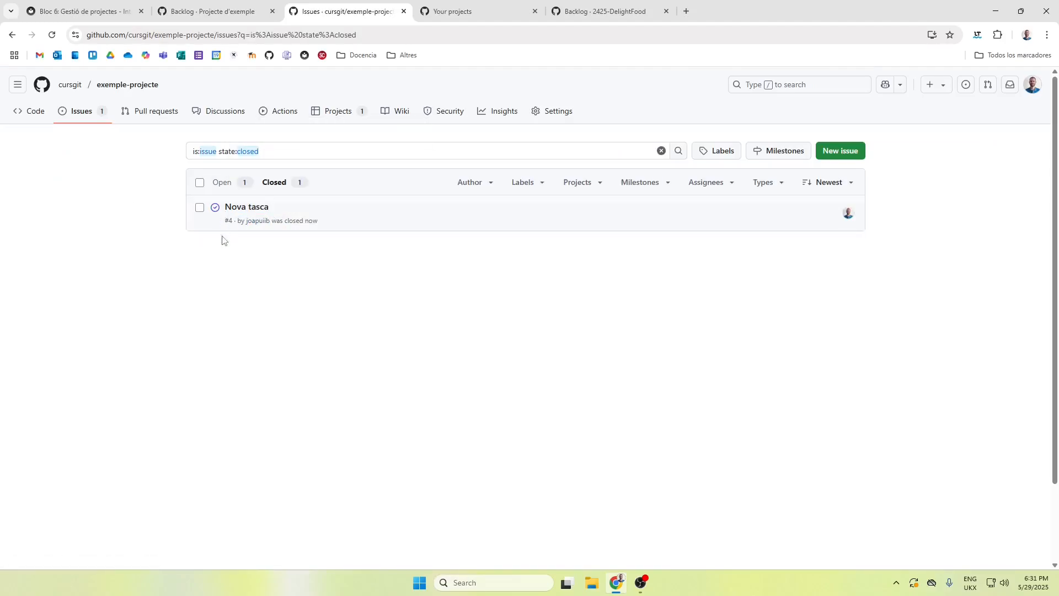
click(235, 183)
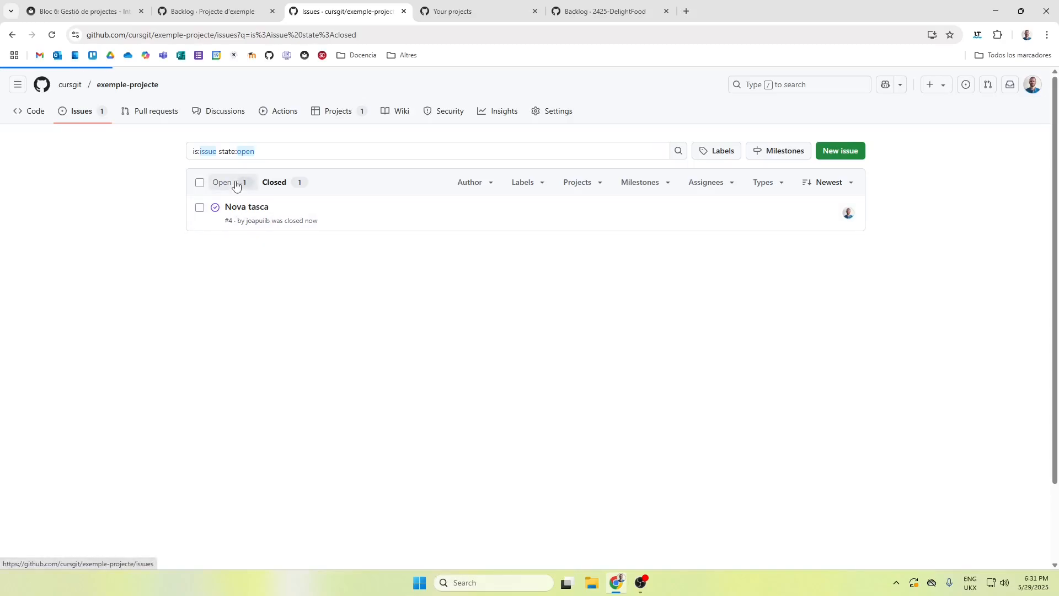
Step: Examine the 2425-DelightFood project's Backlog board, from its General Backlog column through the sprint columns and the cards in Sprint 0
click(218, 13)
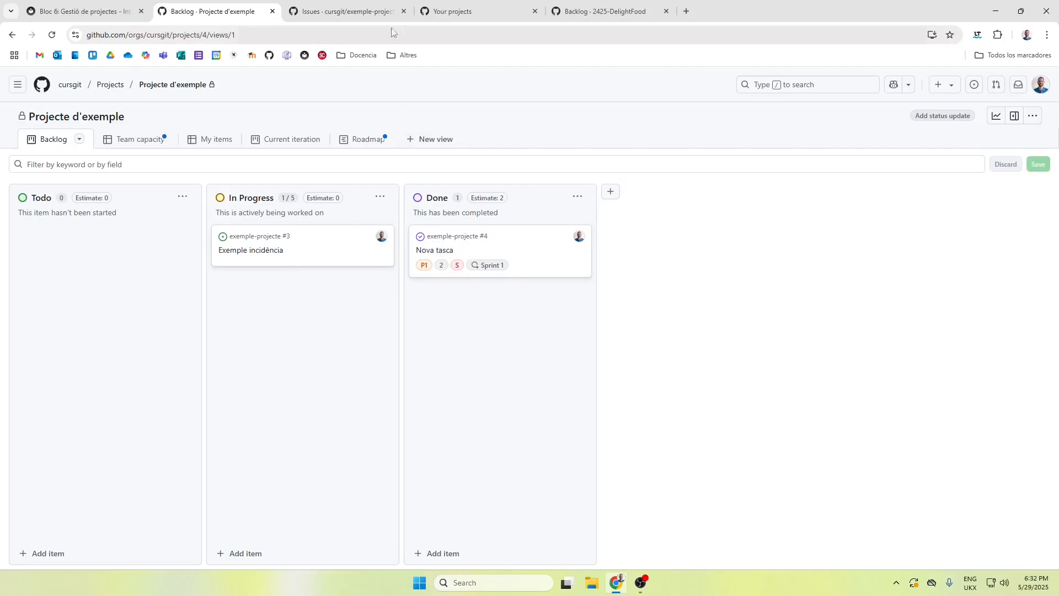
click(584, 14)
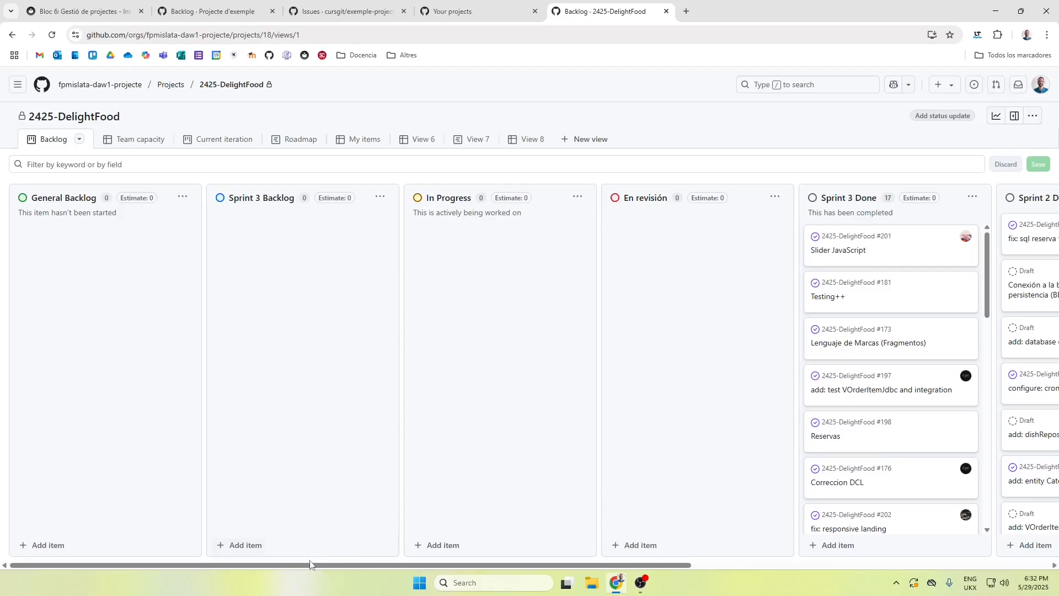
drag(315, 565, 675, 592)
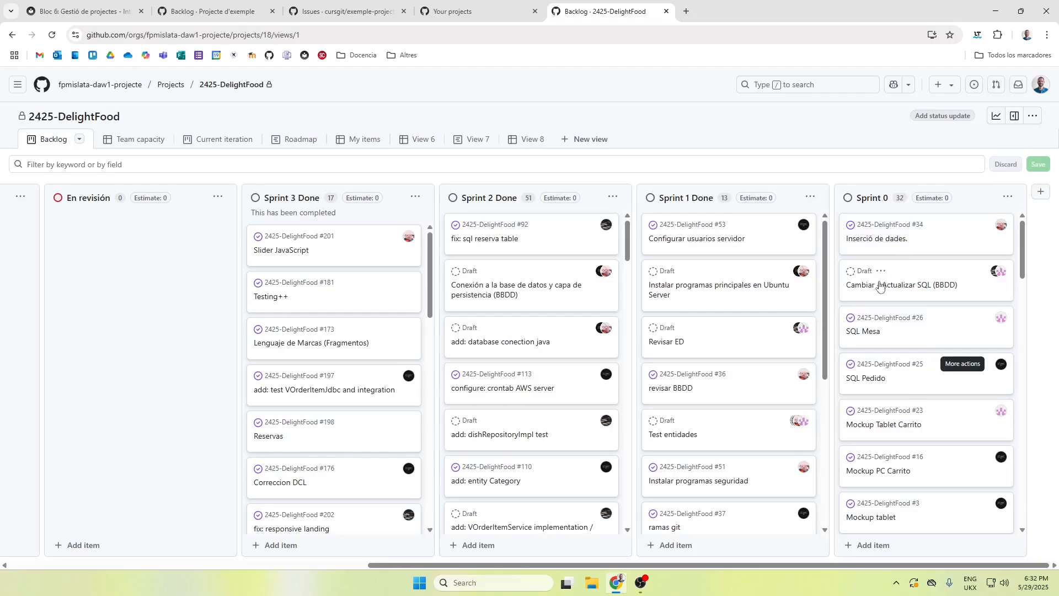
scroll(949, 239, down, 12)
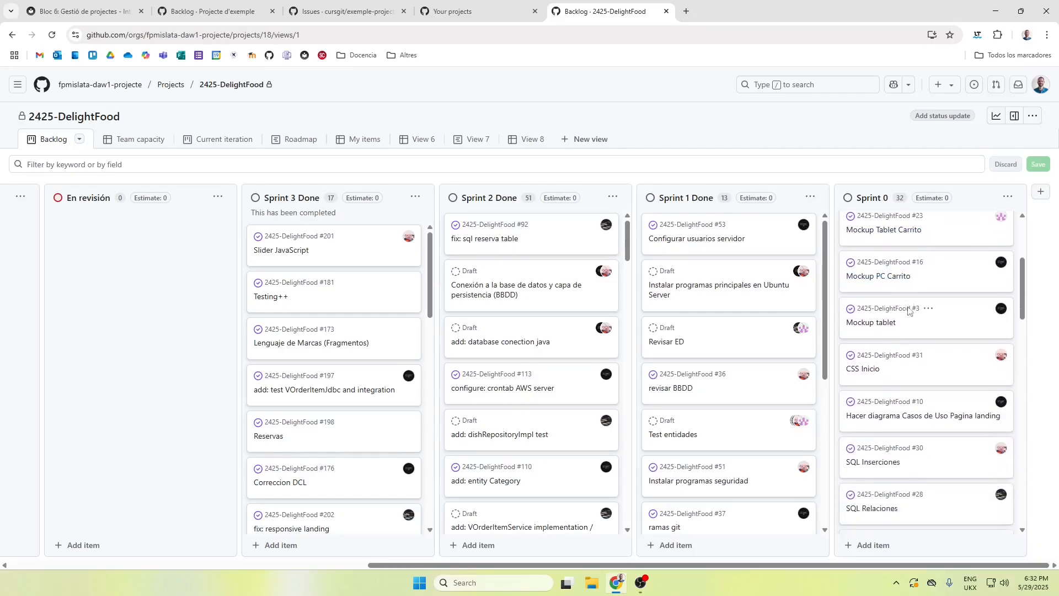
scroll(915, 364, down, 4)
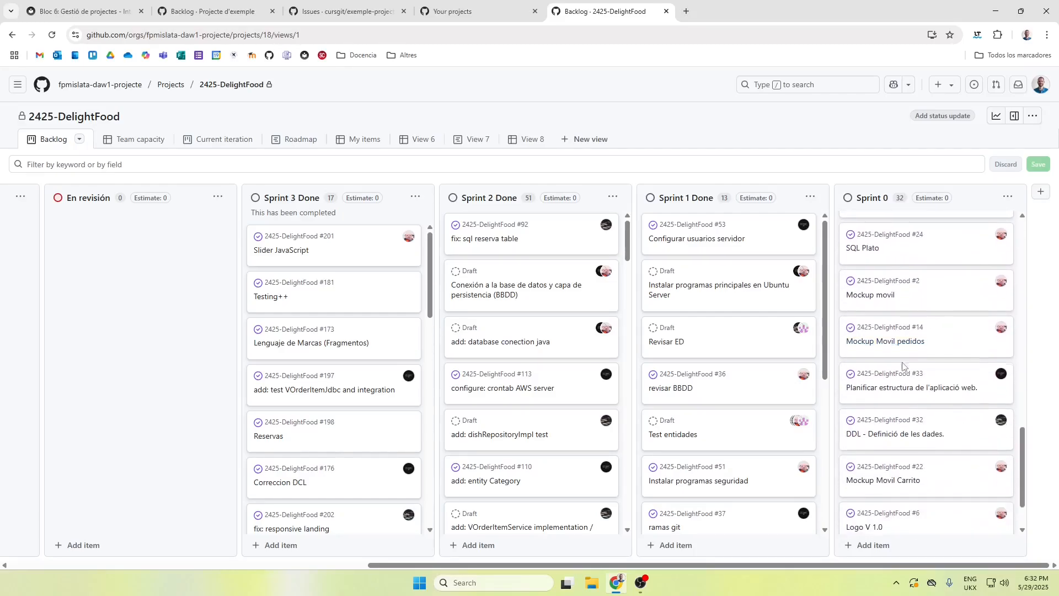
scroll(910, 331, up, 10)
scroll(902, 287, up, 3)
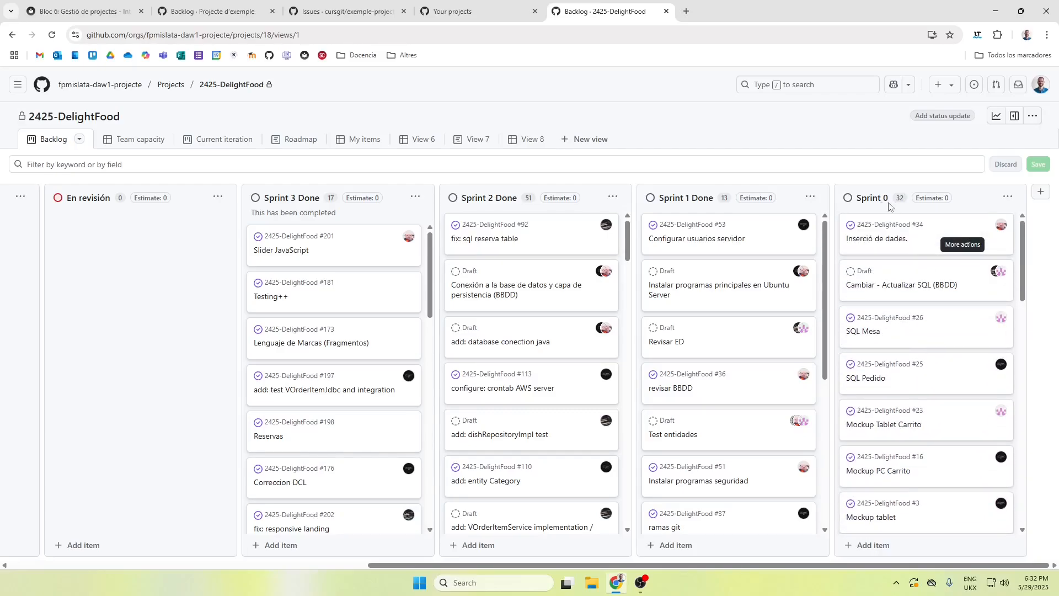
scroll(889, 267, down, 10)
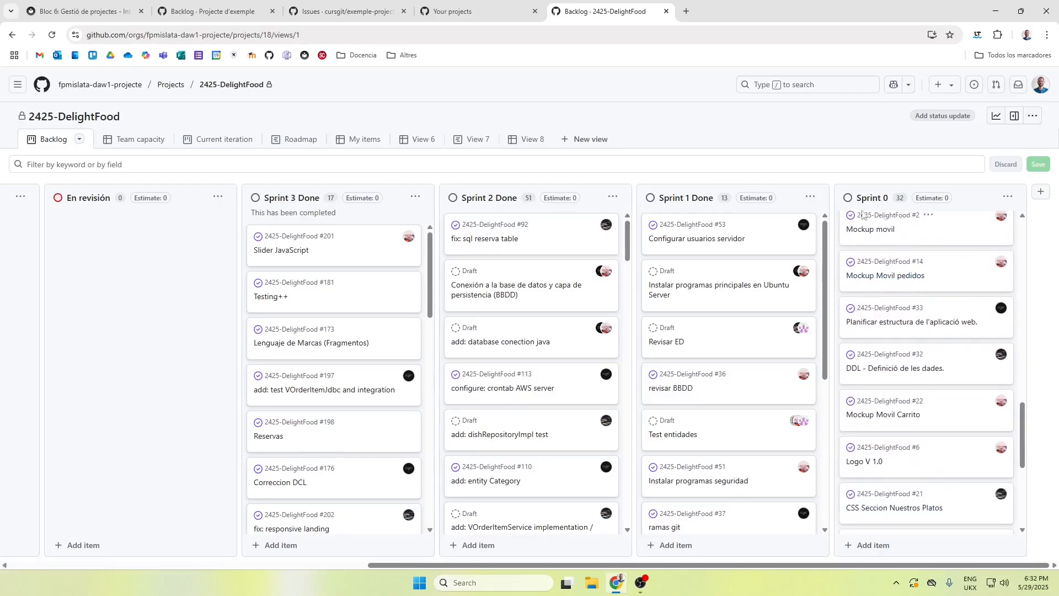
scroll(727, 243, down, 5)
scroll(711, 275, up, 6)
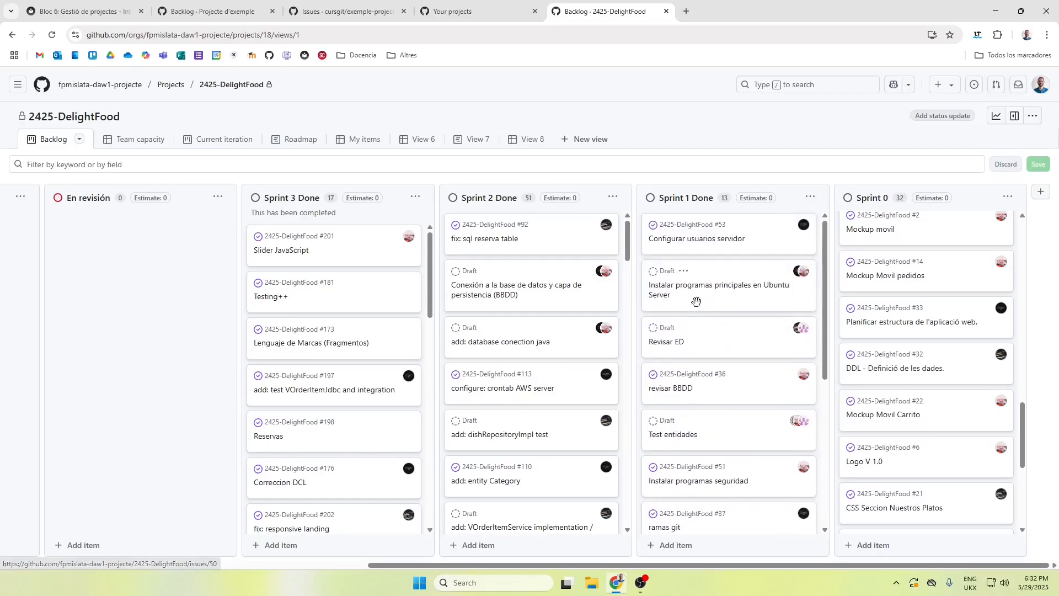
scroll(865, 318, up, 10)
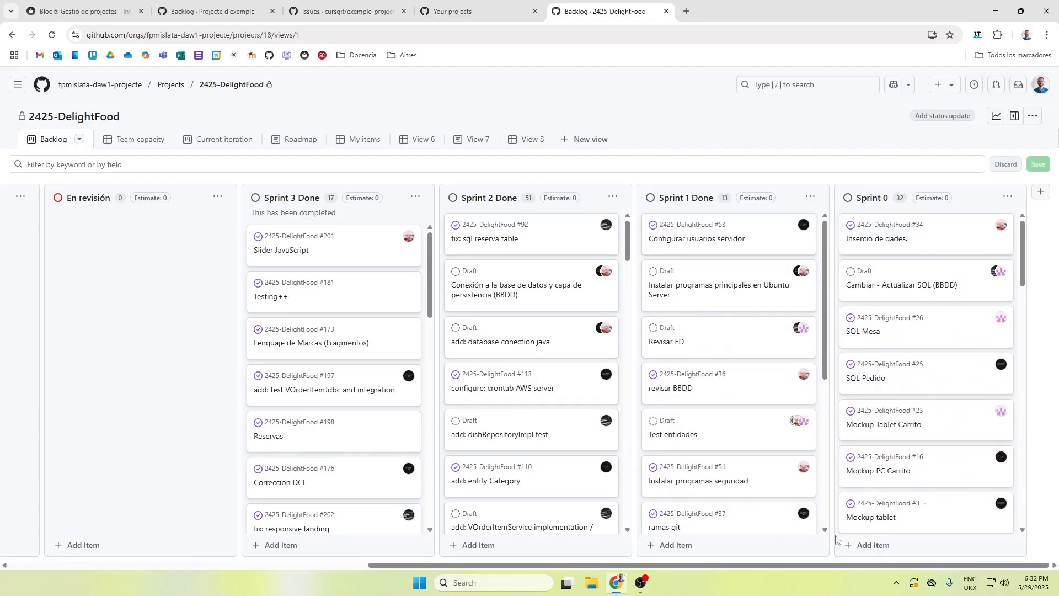
drag(823, 568, 437, 541)
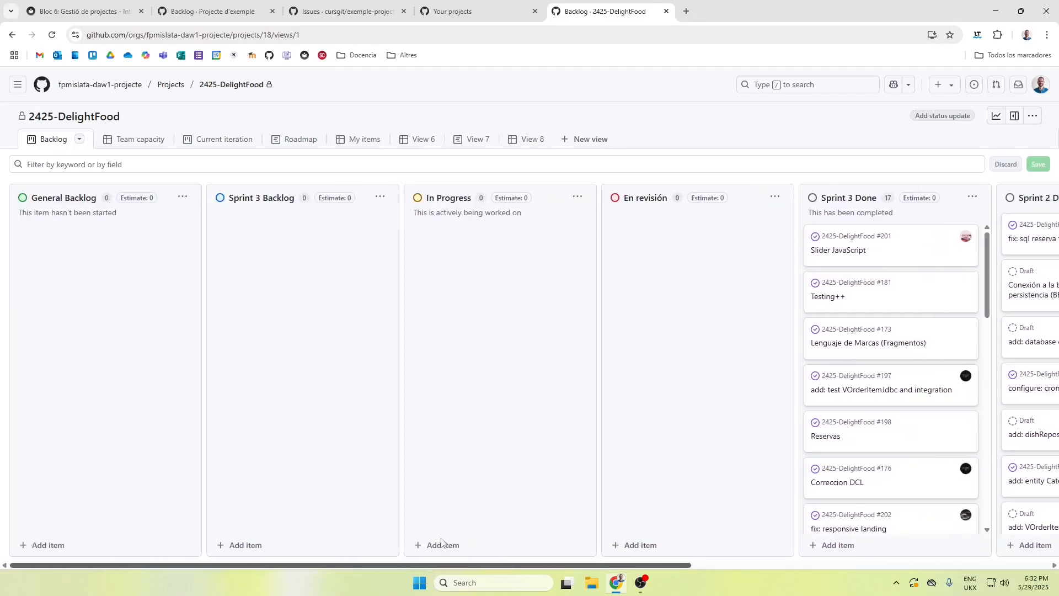
Step: Open the 2425-DelightFood project's insights and examine the Burn up chart
click(980, 122)
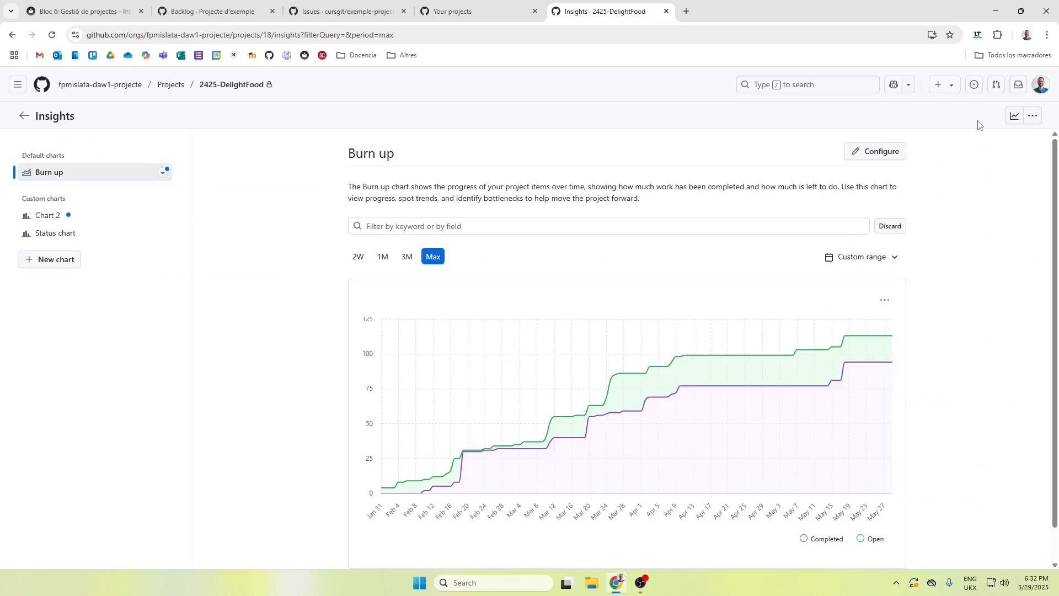
scroll(533, 231, down, 1)
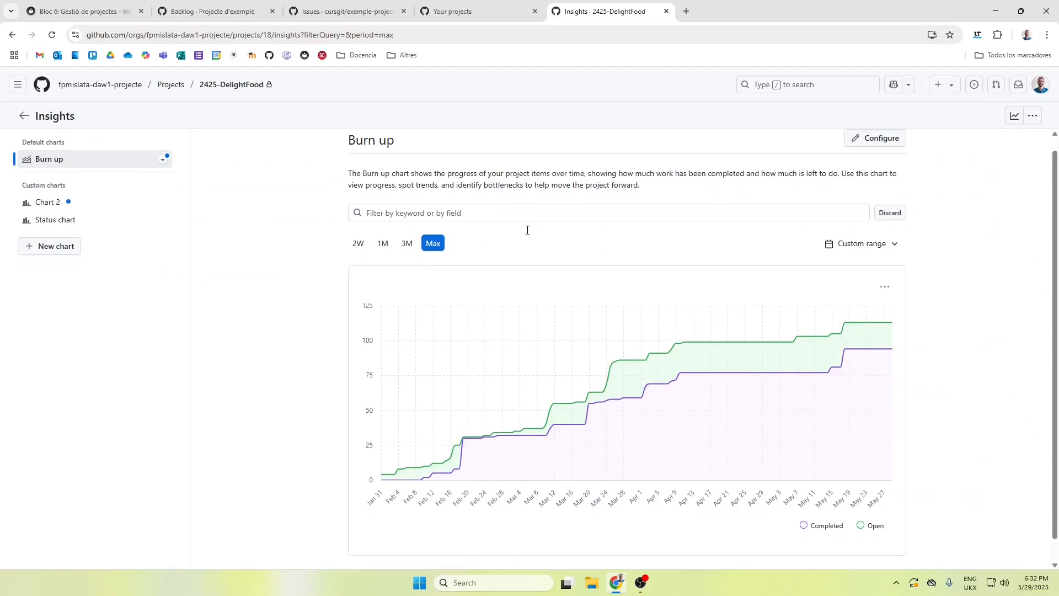
scroll(553, 259, up, 1)
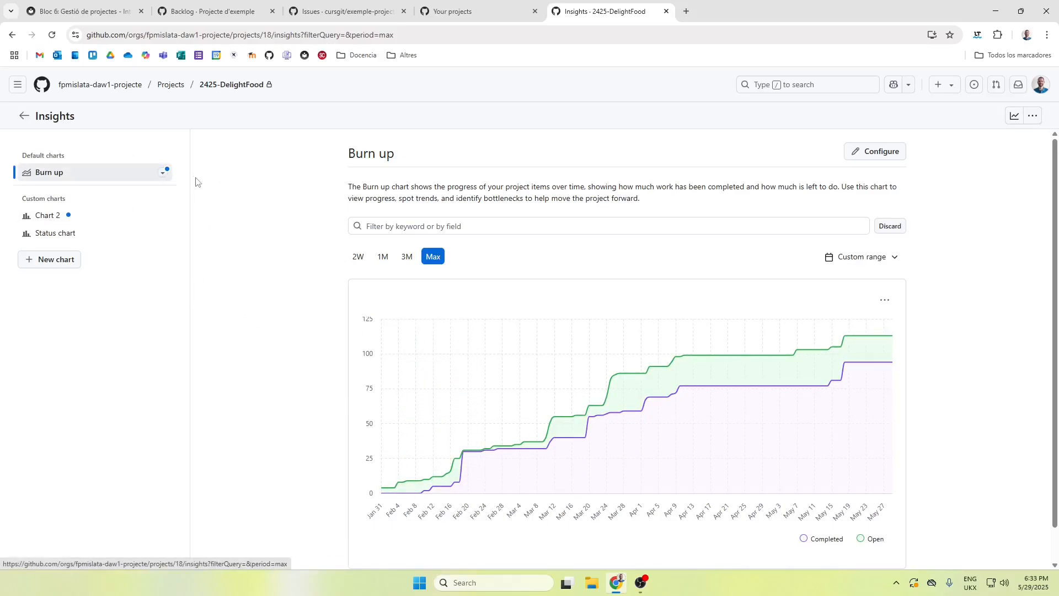
Step: Open the custom chart "Chart 2" and inspect the item counts of its sprint columns
click(85, 216)
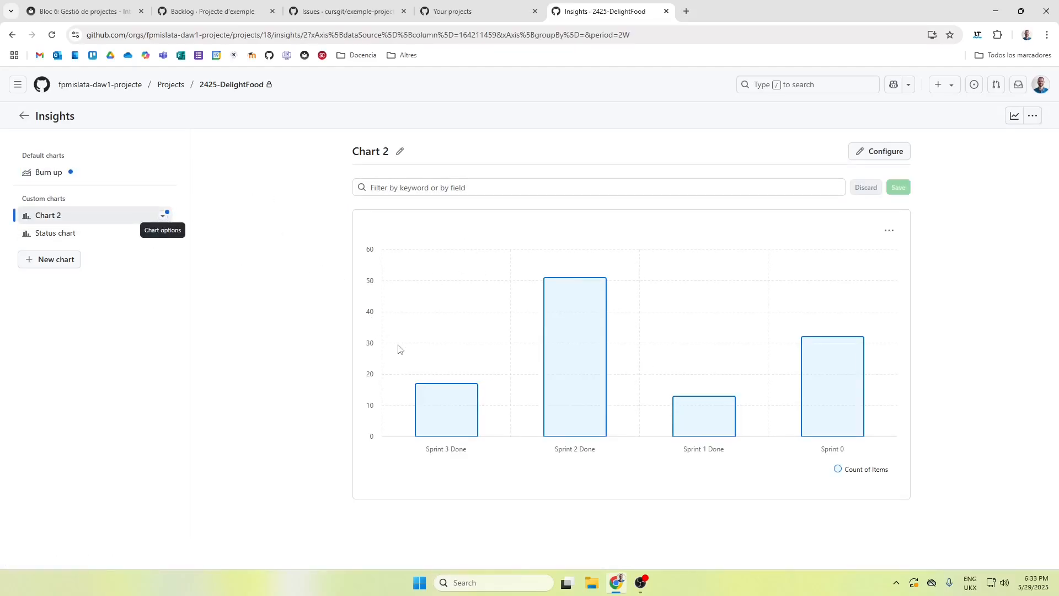
mouse_move(449, 410)
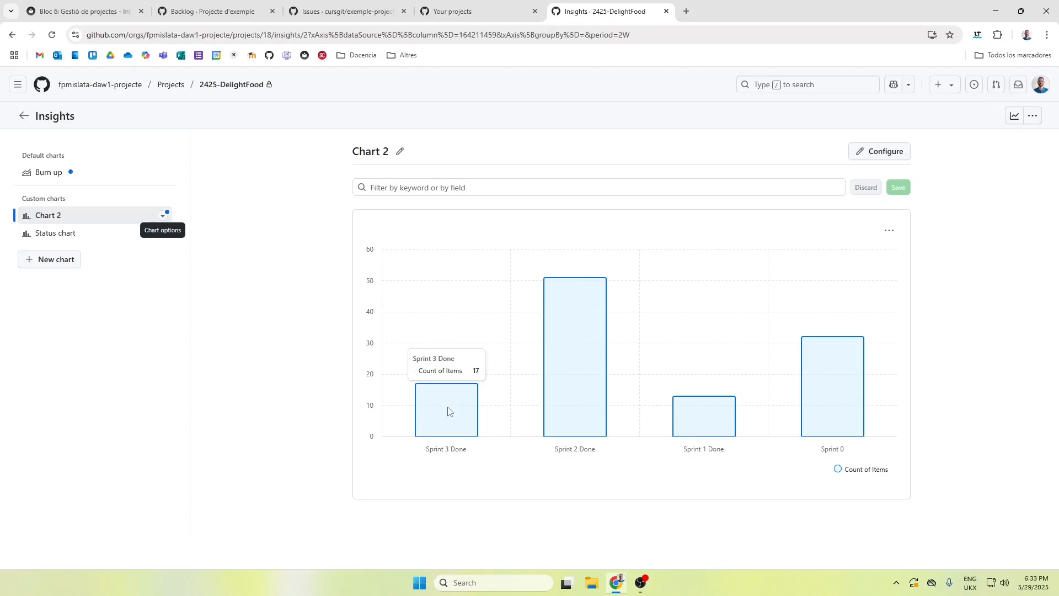
mouse_move(562, 401)
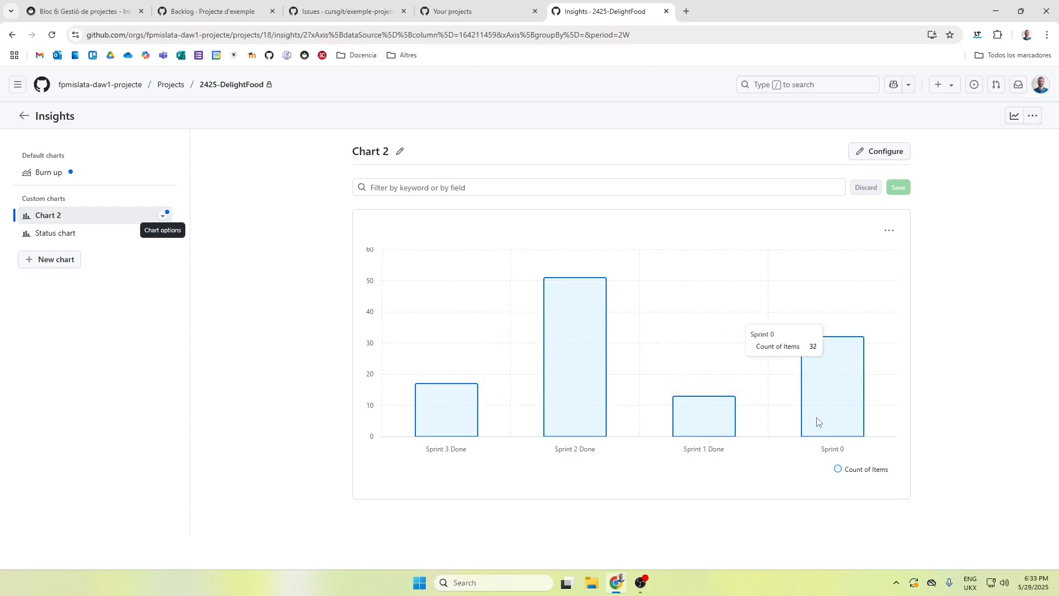
click(164, 216)
click(236, 190)
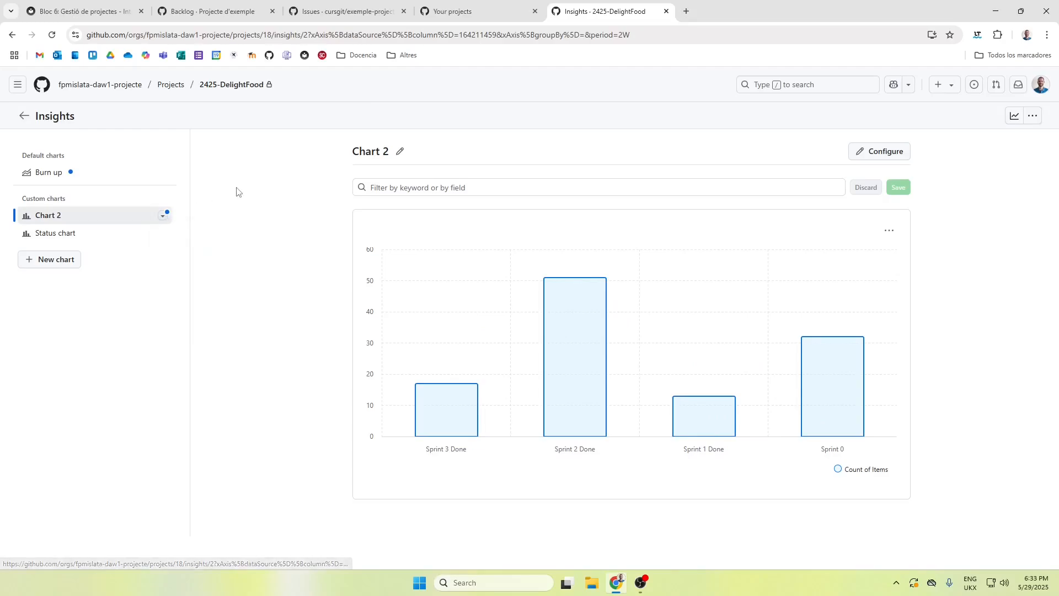
Step: Examine the layout, X-axis and Y-axis options in the configuration of "Chart 2" and close it without changing anything
click(861, 156)
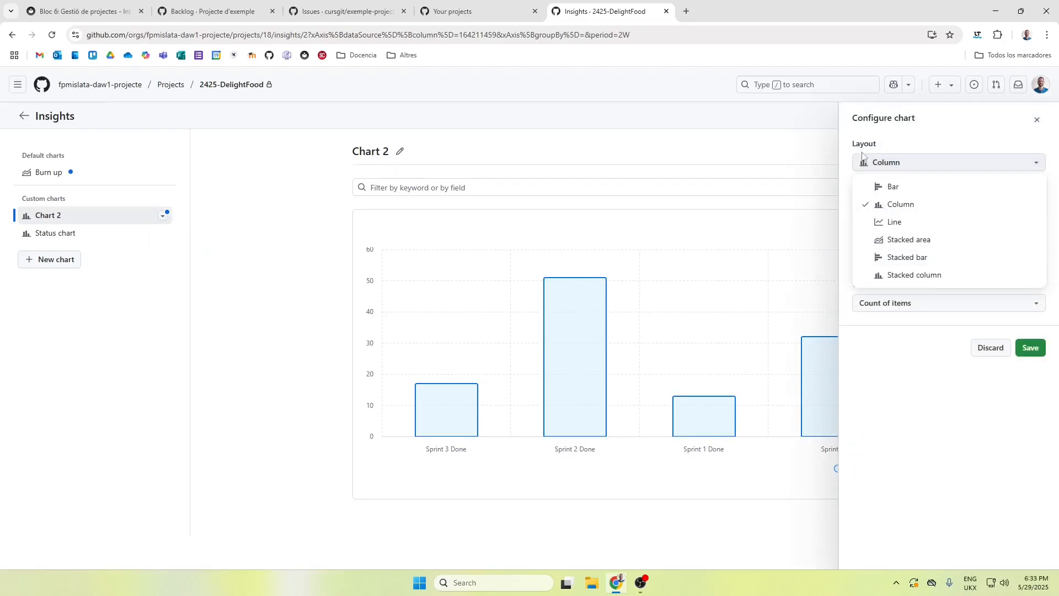
click(871, 141)
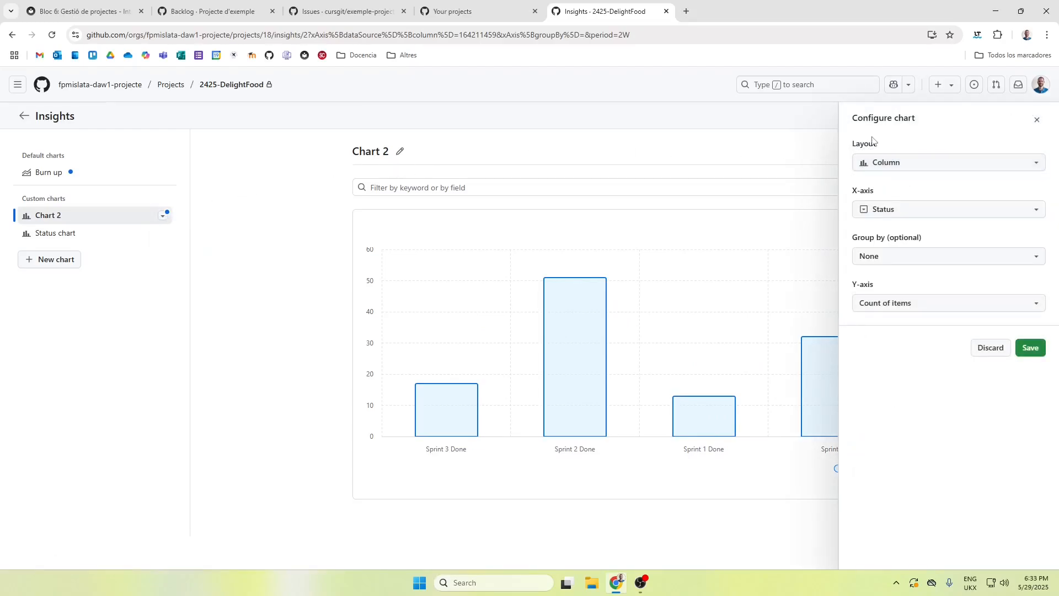
click(890, 162)
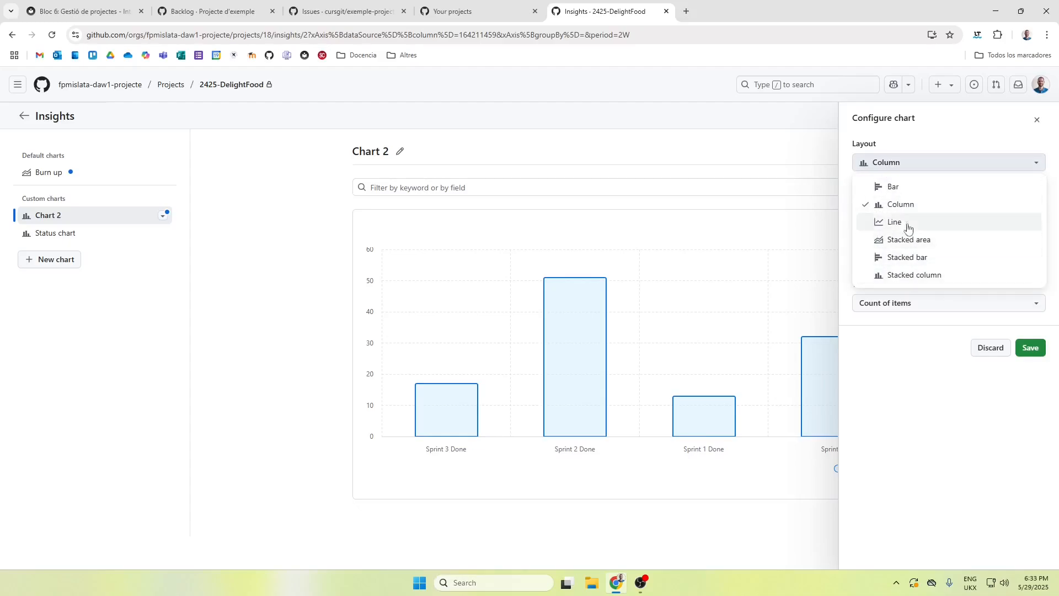
click(903, 365)
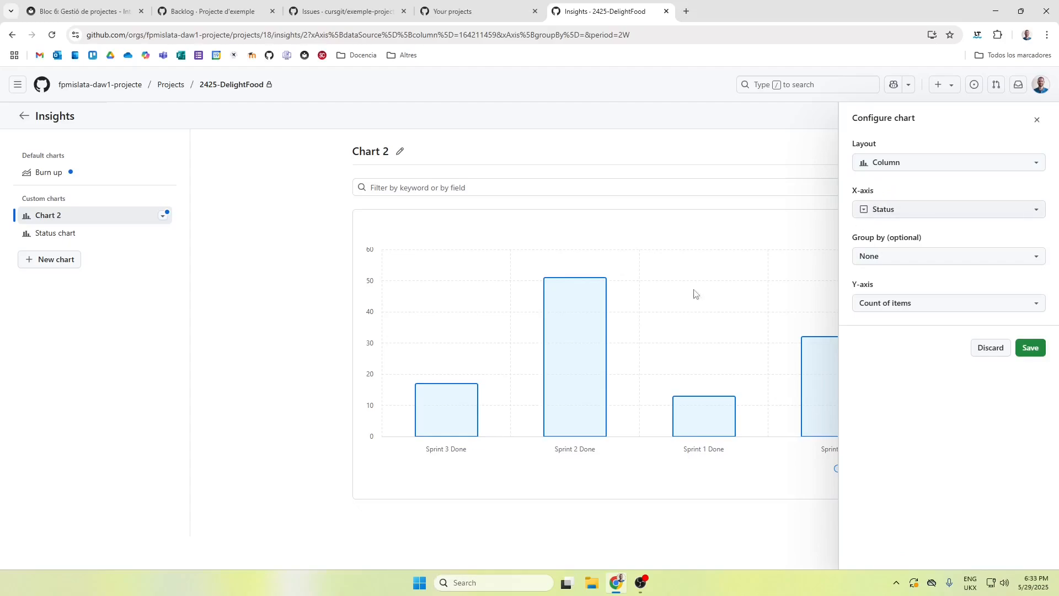
click(897, 219)
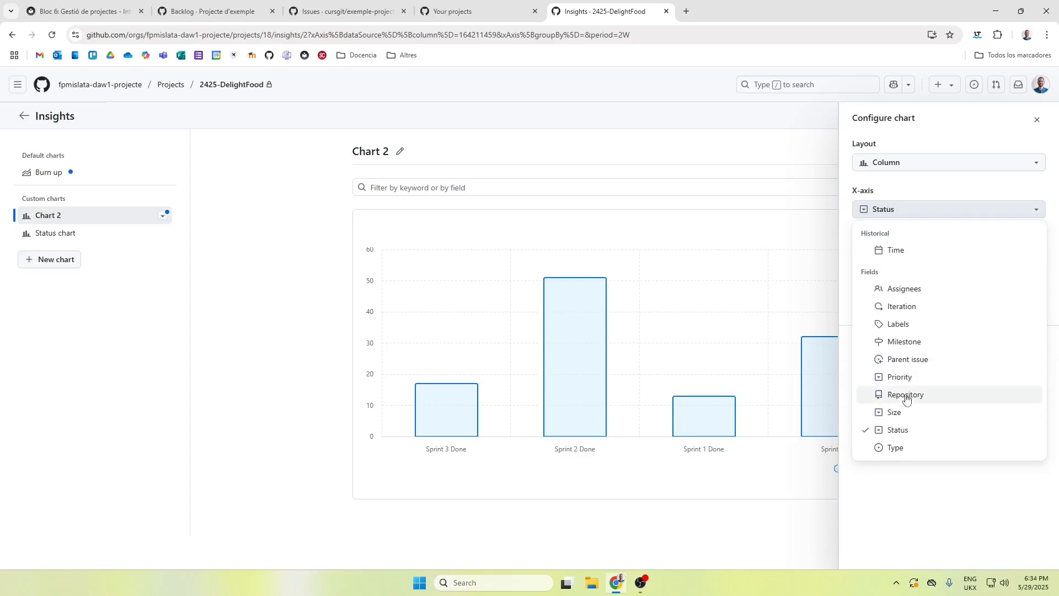
click(898, 501)
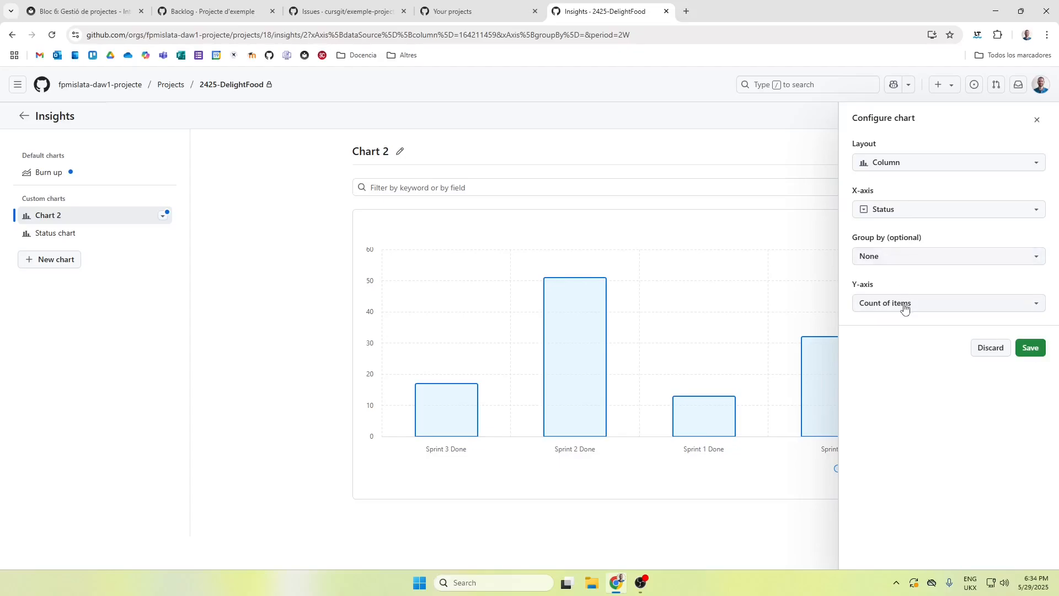
click(875, 305)
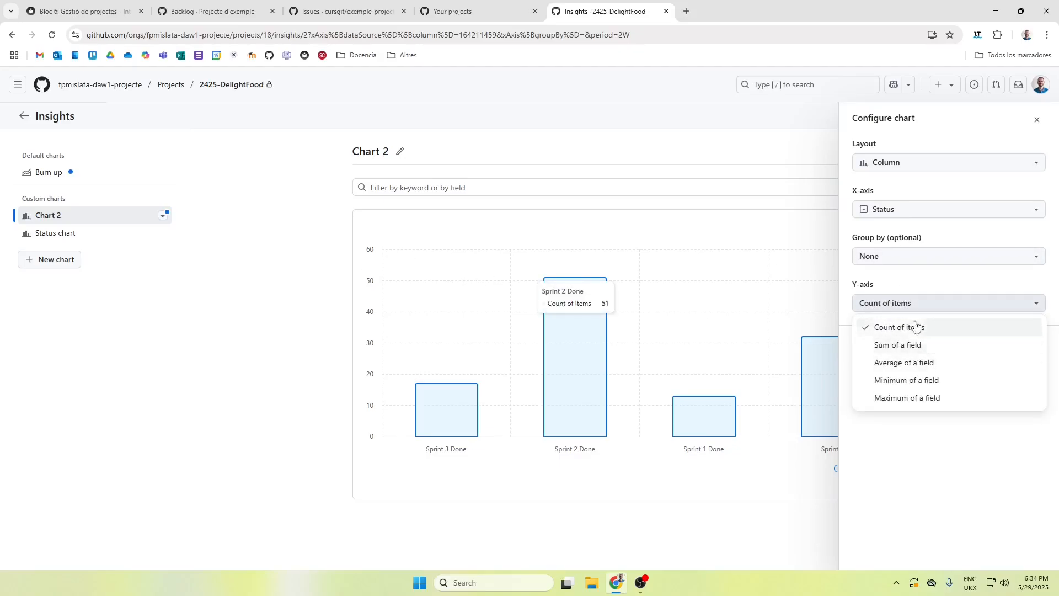
click(897, 457)
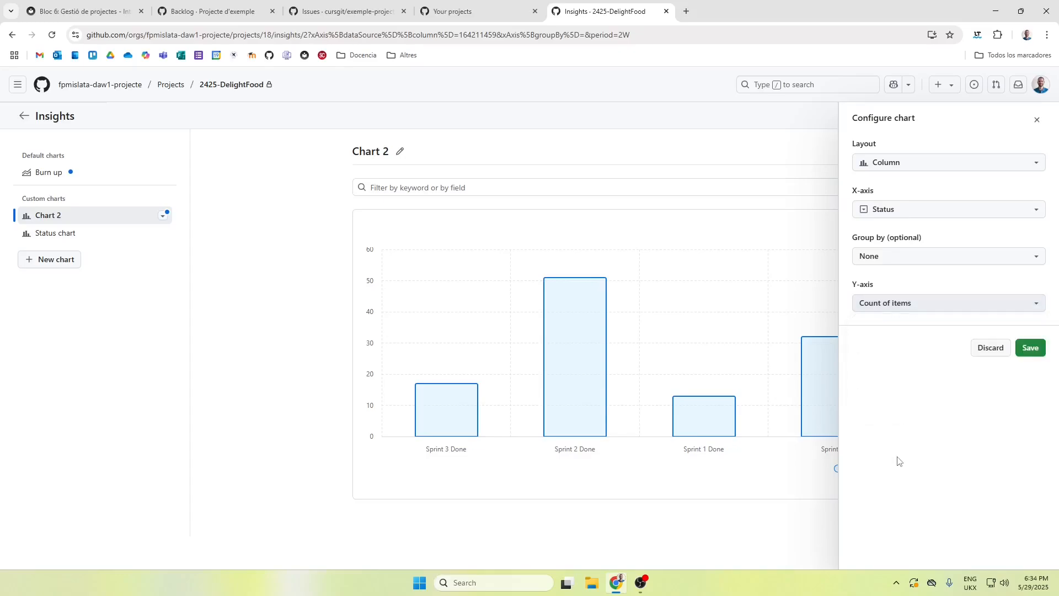
click(794, 485)
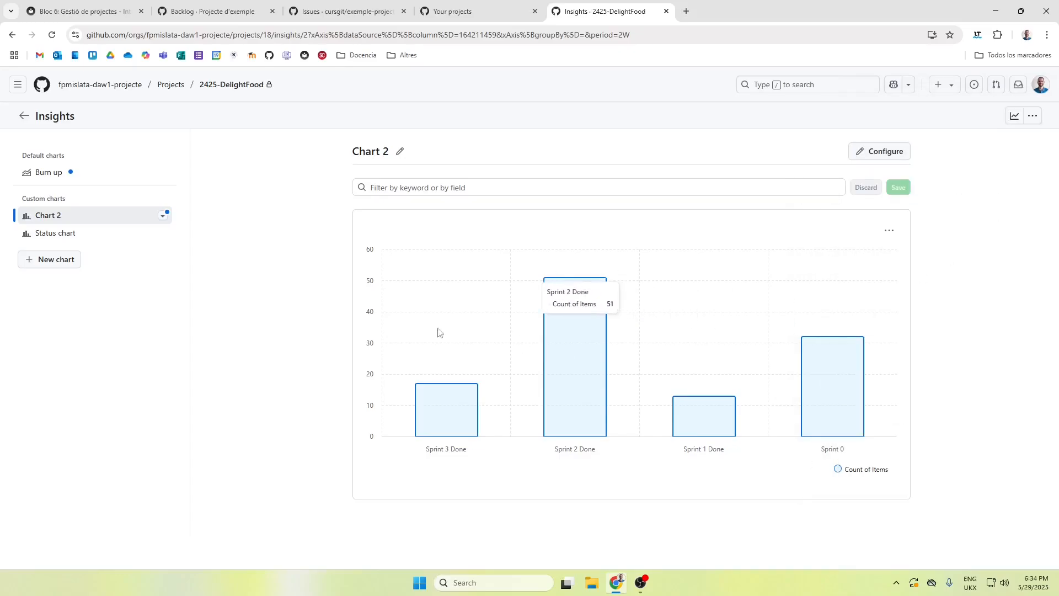